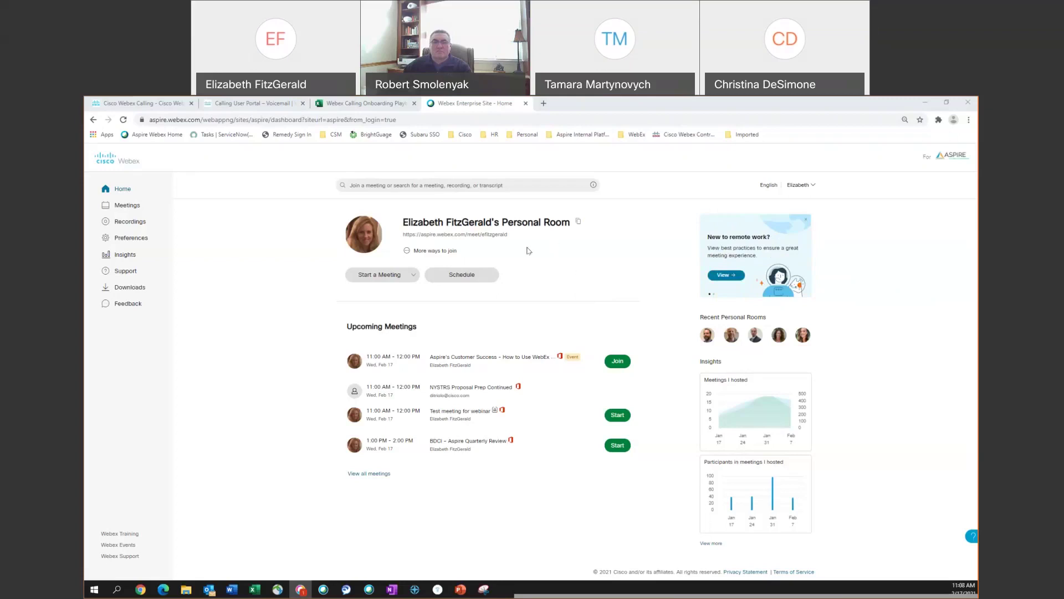
- Select the Personal Room meeting link and then clear the selection
{"action": "triple_click", "coordinate": [487, 236]}
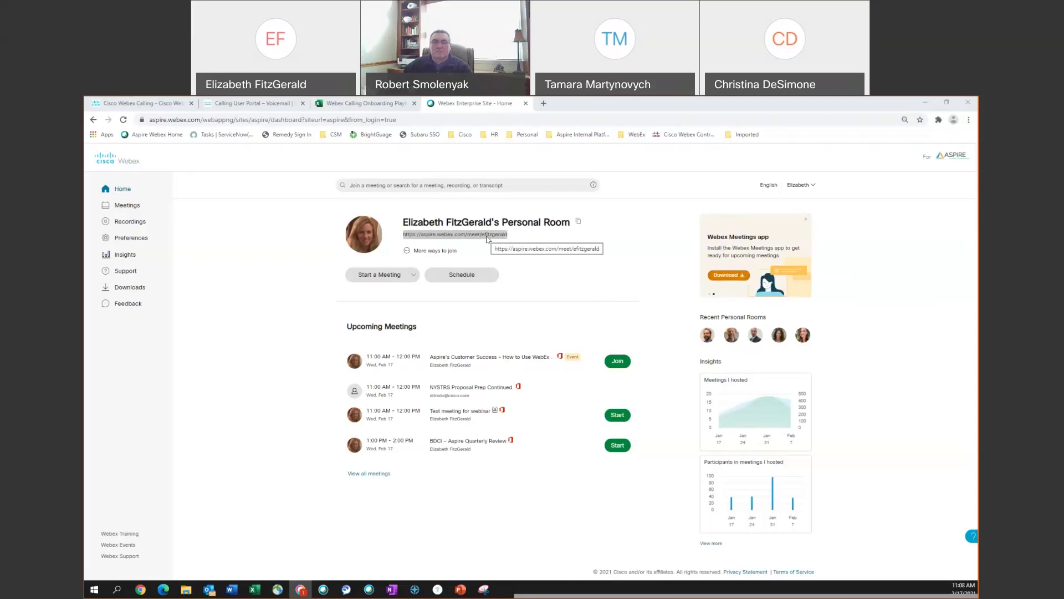
{"action": "left_click", "coordinate": [583, 242]}
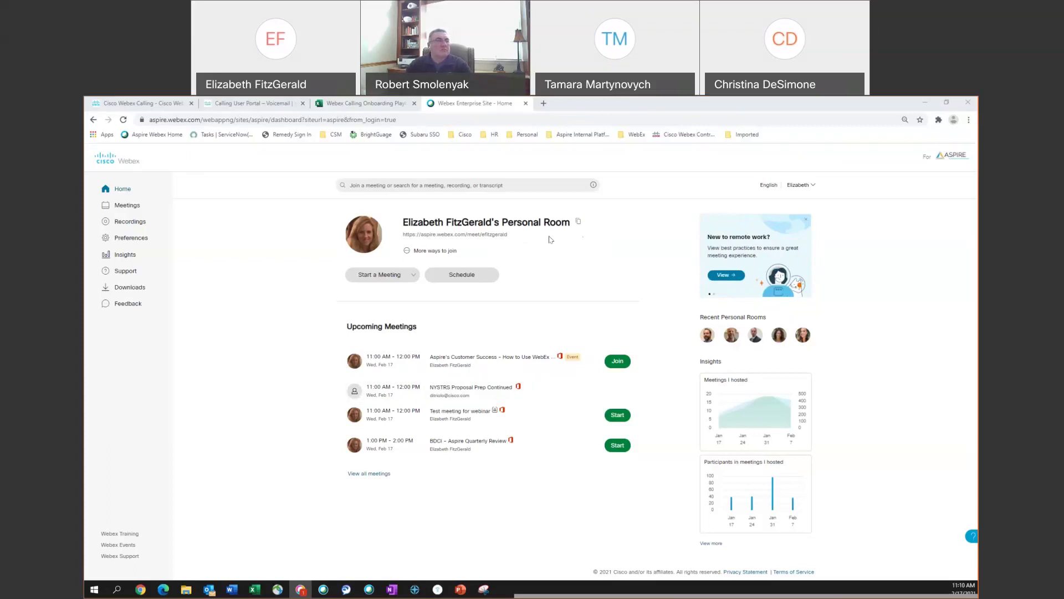
{"action": "triple_click", "coordinate": [485, 236]}
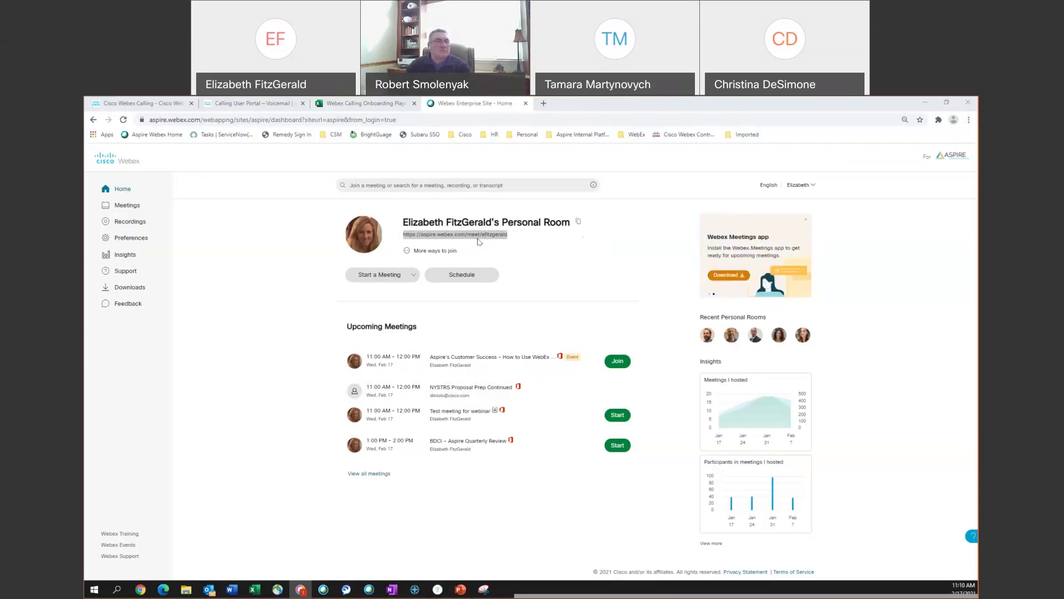
{"action": "left_click", "coordinate": [385, 280]}
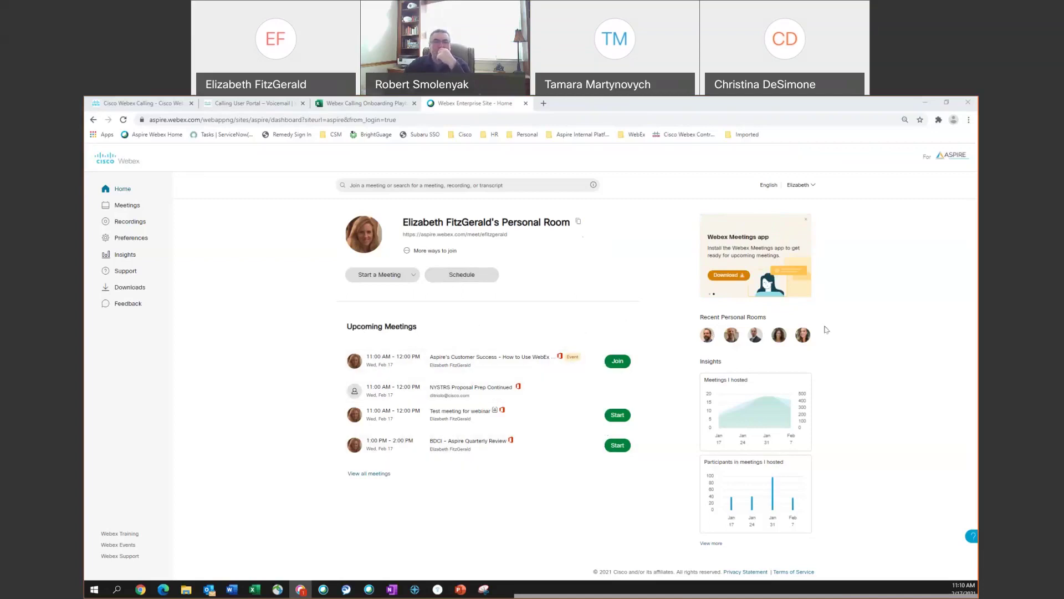
- Start scheduling a new meeting, leaving 'Schedule for' set to Myself
{"action": "mouse_move", "coordinate": [708, 413]}
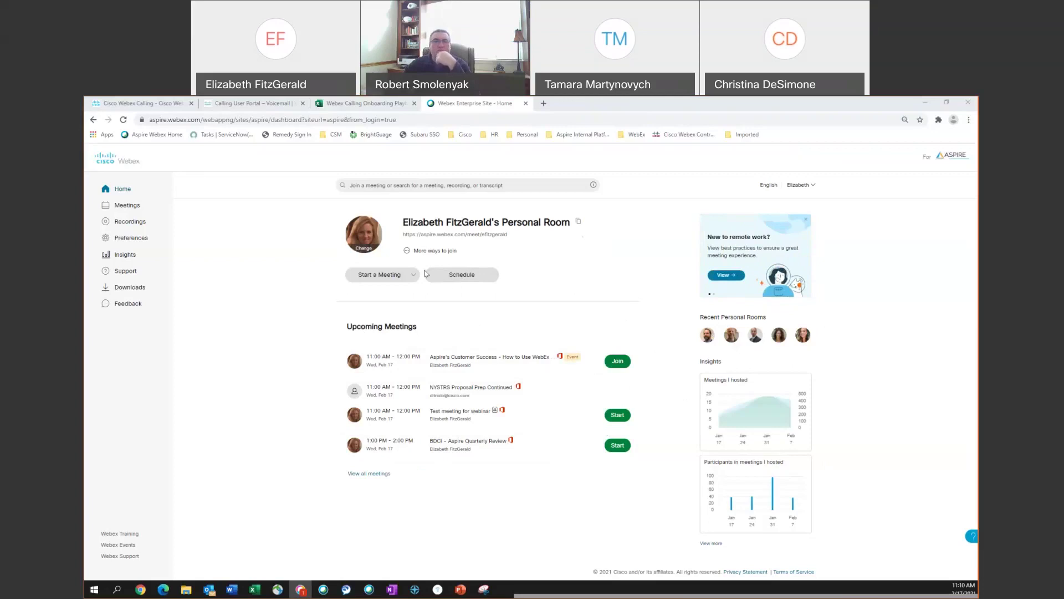
{"action": "left_click", "coordinate": [484, 282]}
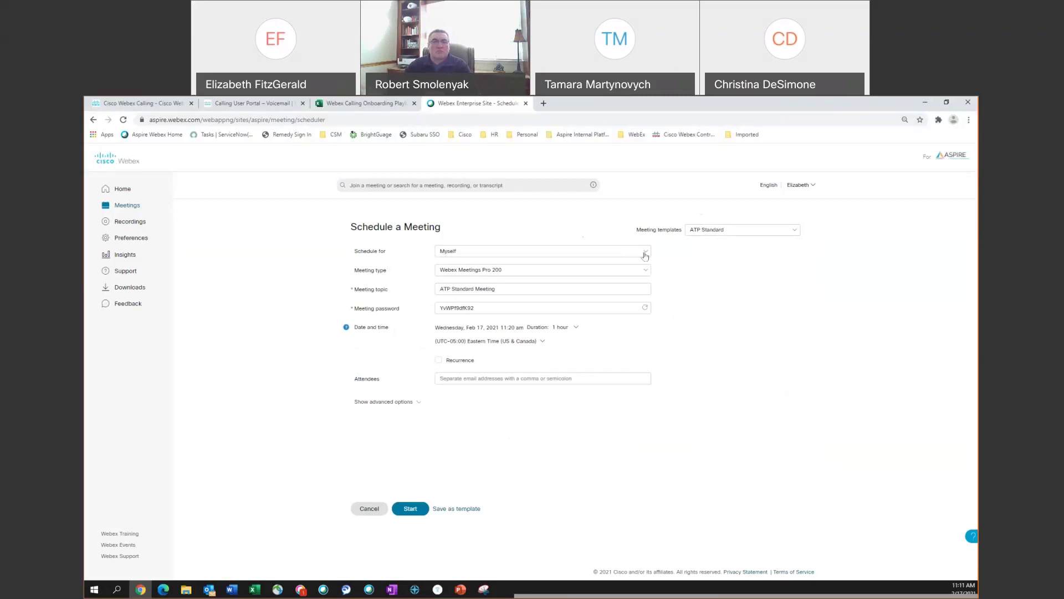
{"action": "left_click", "coordinate": [645, 254]}
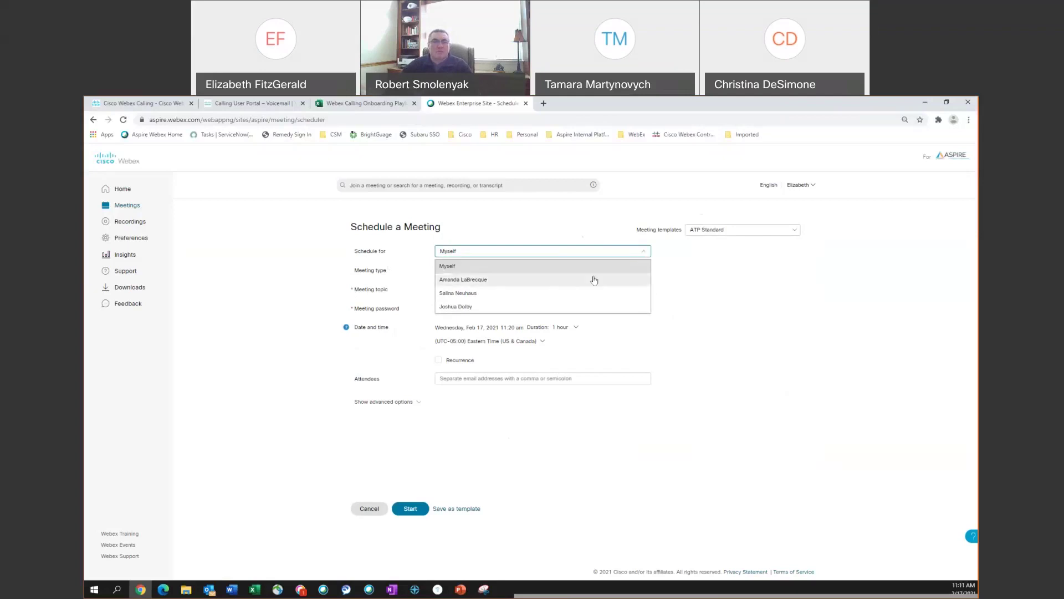
{"action": "left_click", "coordinate": [696, 269]}
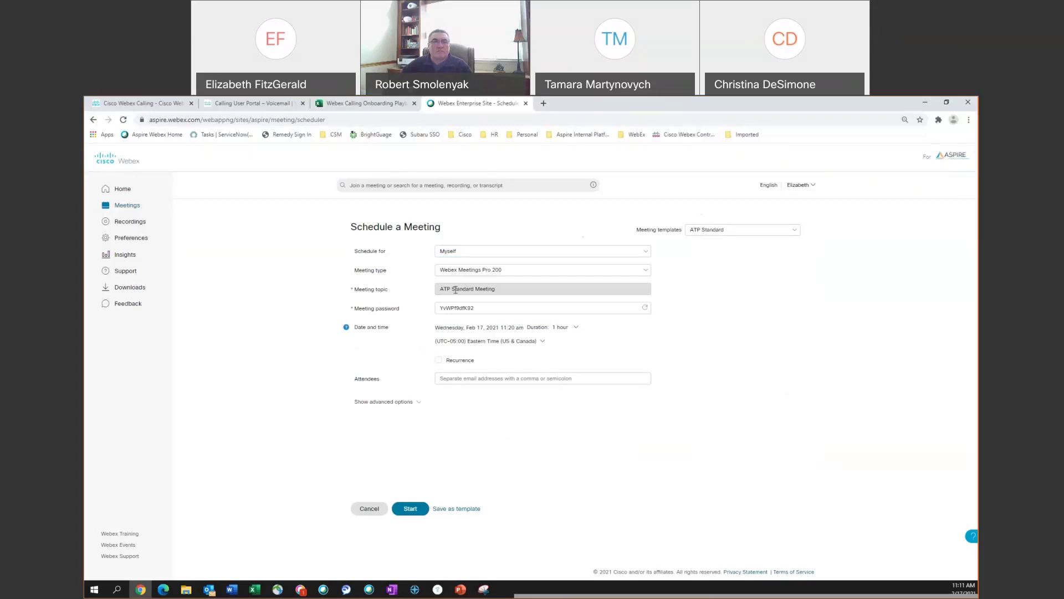
- Replace the meeting topic with 'Test meeting'
{"action": "left_click", "coordinate": [499, 289]}
{"action": "left_click_drag", "start_coordinate": [497, 288], "coordinate": [439, 287]}
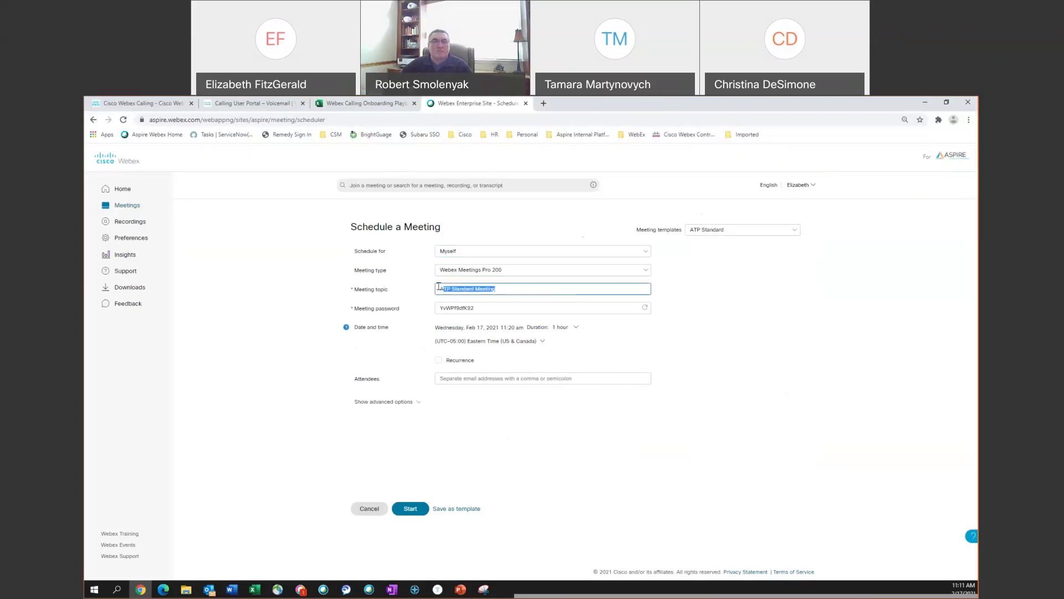
{"action": "type", "text": "Tst me"}
{"action": "type", "text": "meetin"}
- Replace the generated meeting password with a new password
{"action": "left_click", "coordinate": [482, 308]}
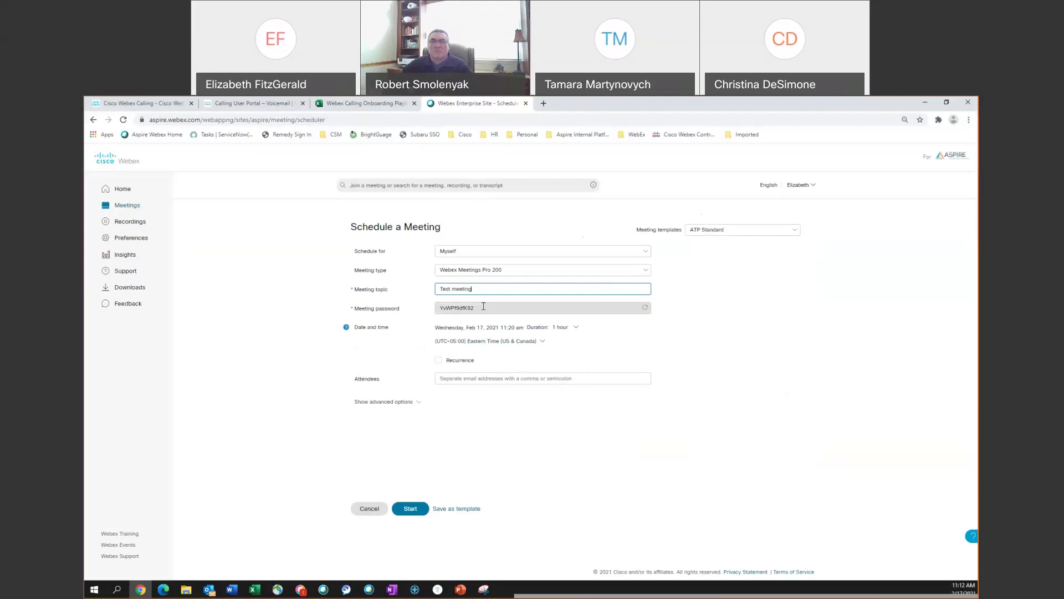
{"action": "left_click_drag", "start_coordinate": [483, 308], "coordinate": [435, 308]}
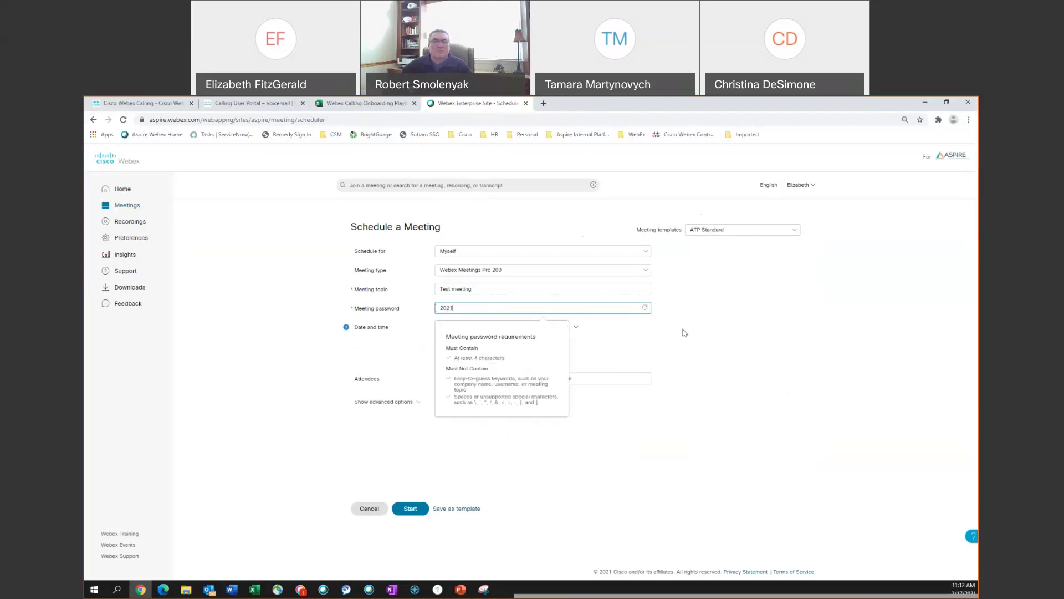
{"action": "left_click", "coordinate": [685, 332]}
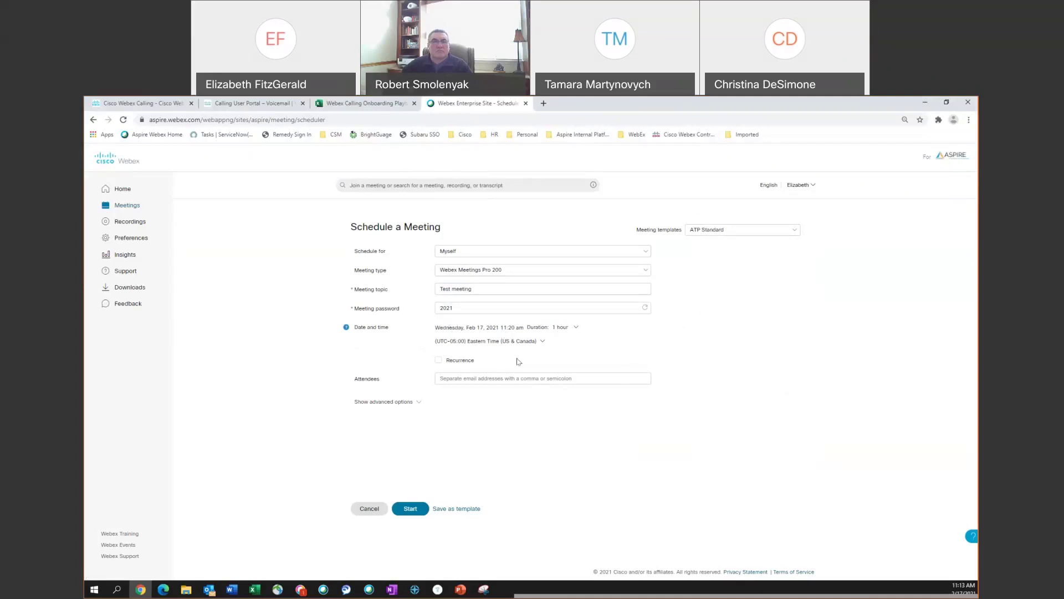
- Change the meeting date to Saturday, Feb 20, 2021 at 11:20 am
{"action": "left_click", "coordinate": [529, 331]}
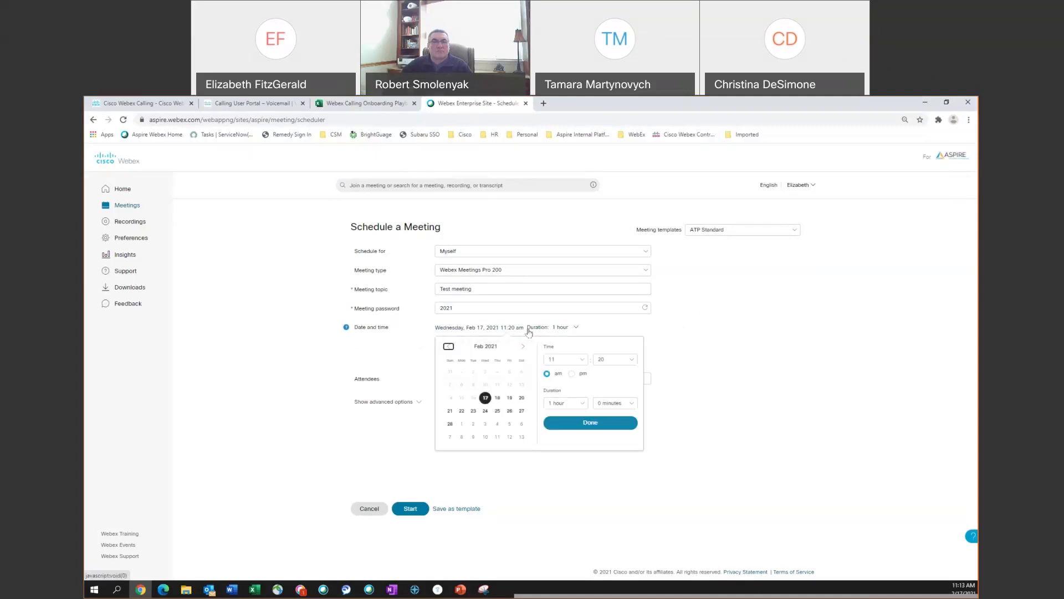
{"action": "left_click", "coordinate": [522, 398]}
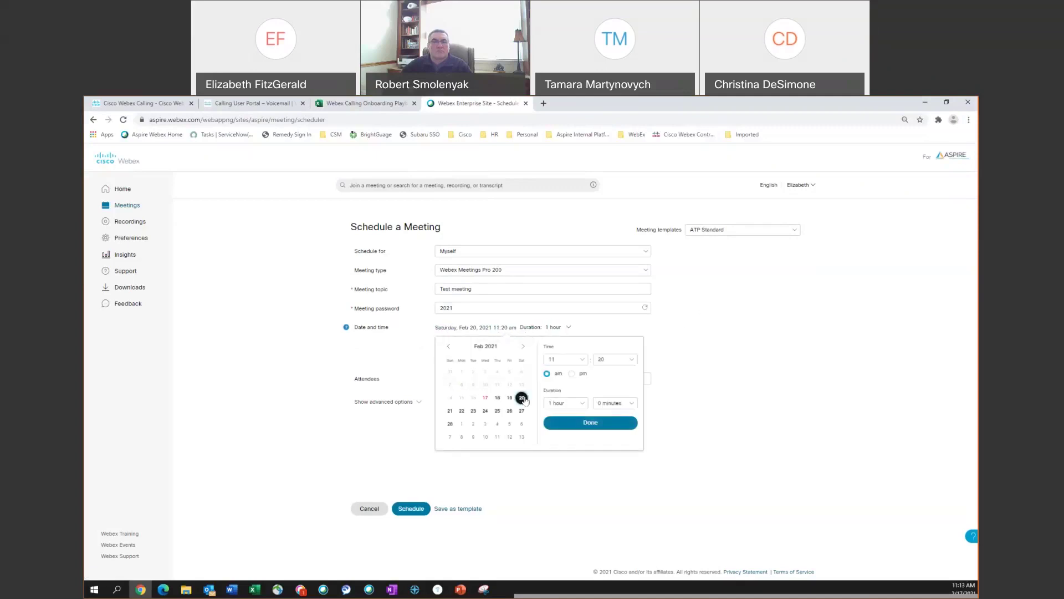
{"action": "left_click", "coordinate": [583, 424]}
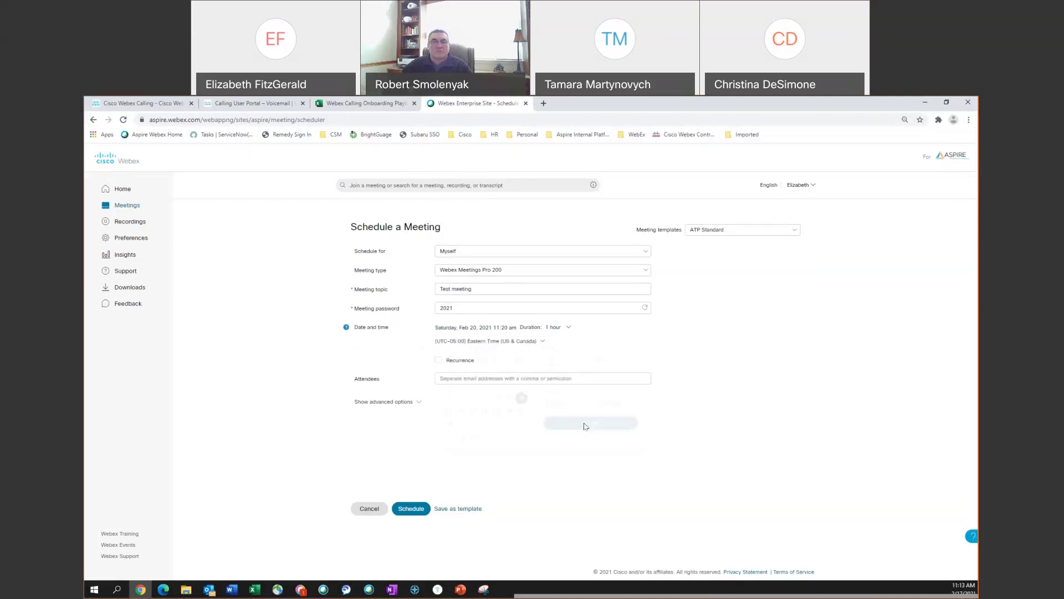
- Try a Monthly recurrence, then turn recurrence off for a one-time meeting
{"action": "left_click", "coordinate": [438, 362]}
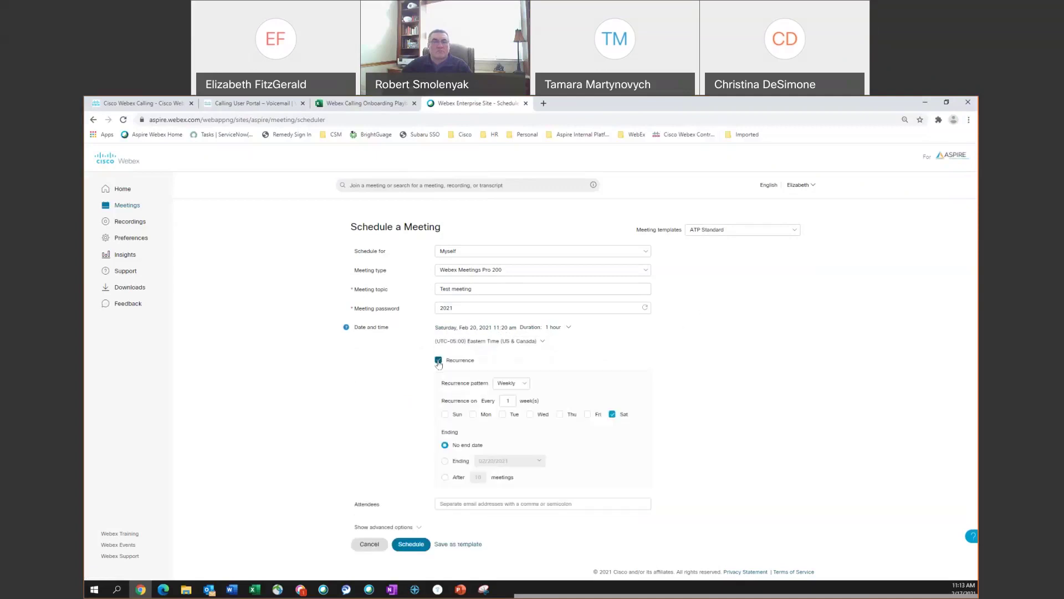
{"action": "left_click", "coordinate": [524, 385]}
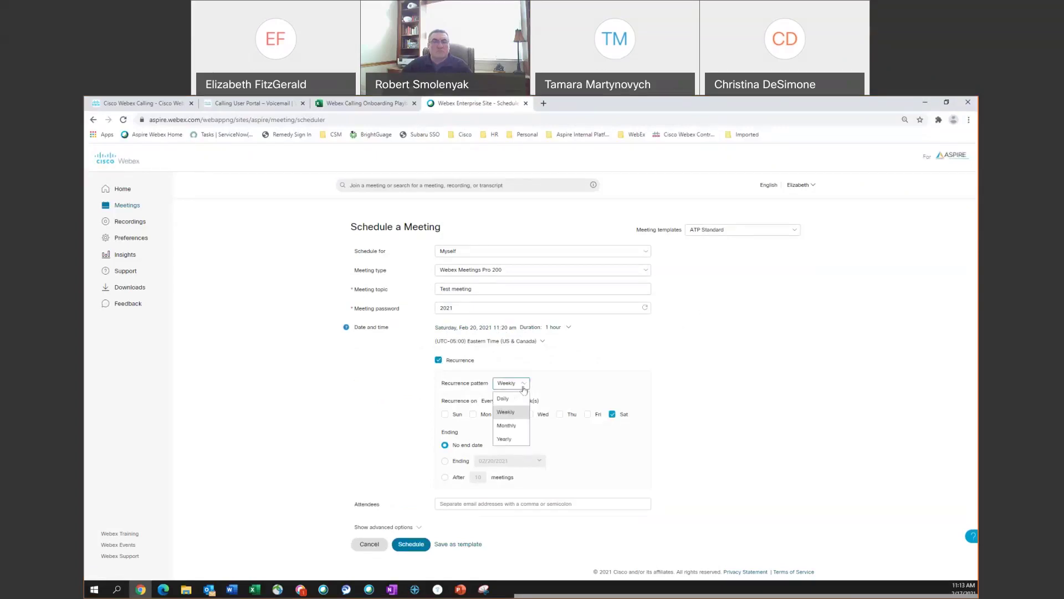
{"action": "left_click", "coordinate": [513, 430]}
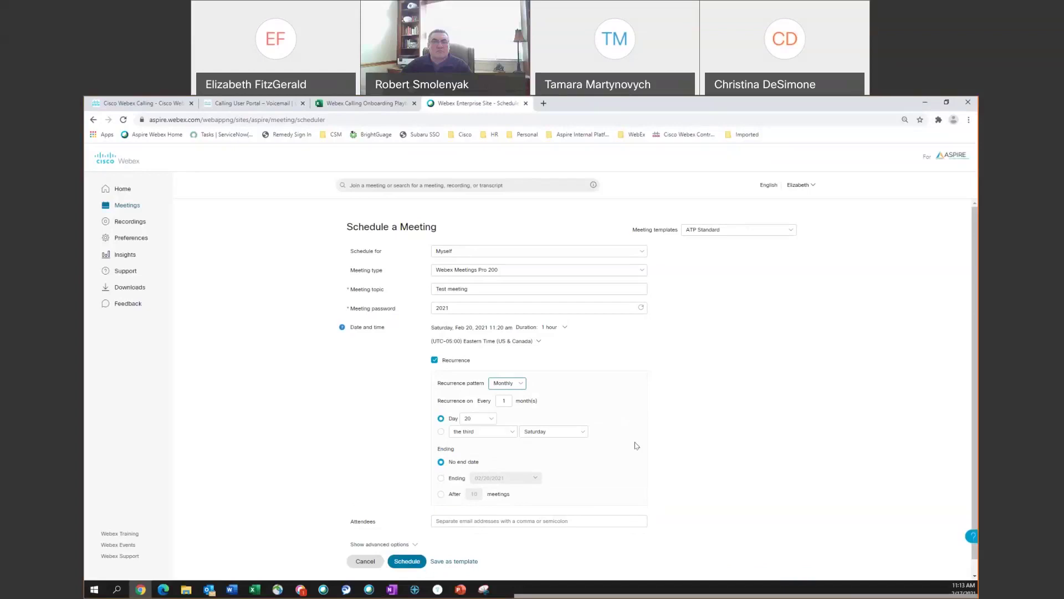
{"action": "left_click", "coordinate": [434, 360]}
- Add two attendees from the contact suggestions and show the advanced options
{"action": "left_click", "coordinate": [470, 378]}
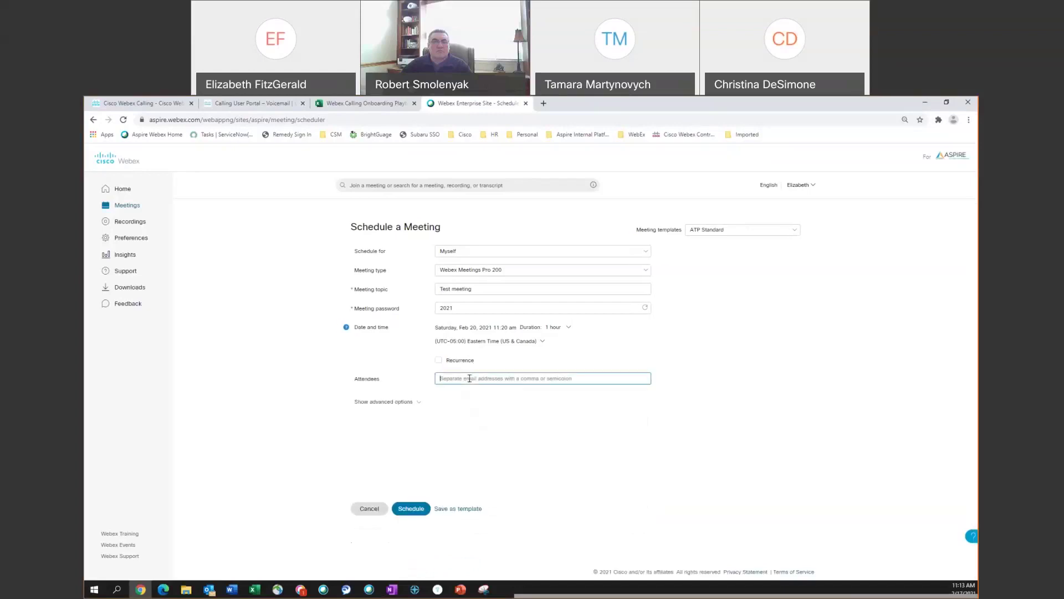
{"action": "type", "text": "vit"}
{"action": "left_click", "coordinate": [471, 410]}
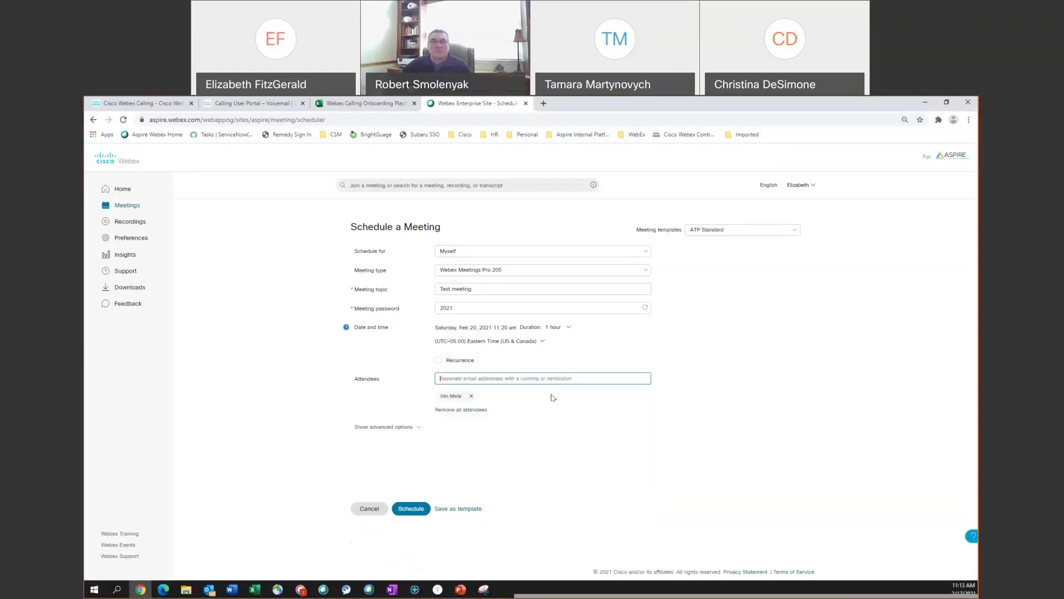
{"action": "type", "text": "ecfit"}
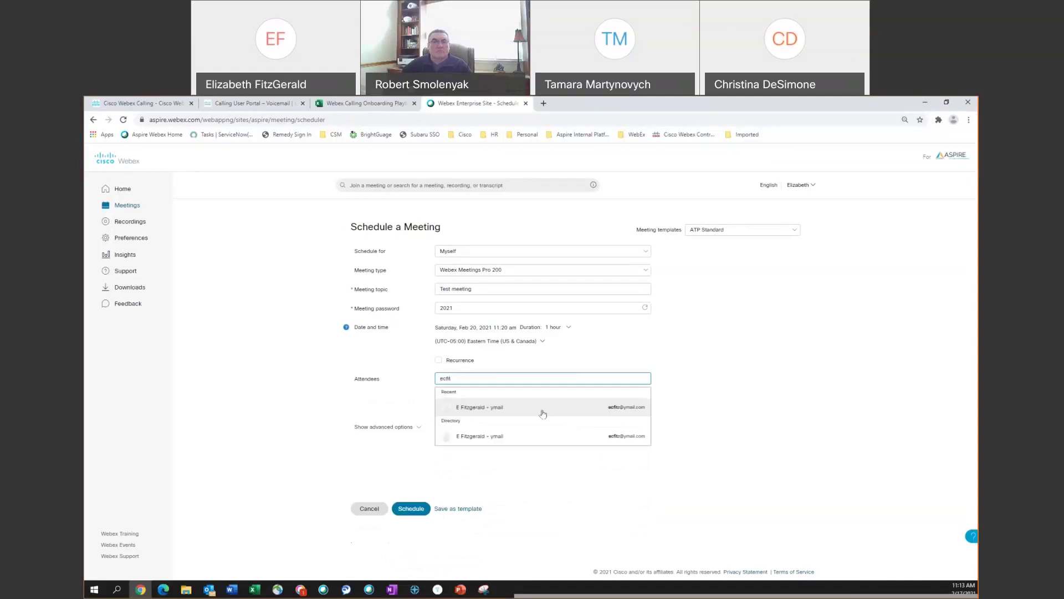
{"action": "left_click", "coordinate": [543, 413]}
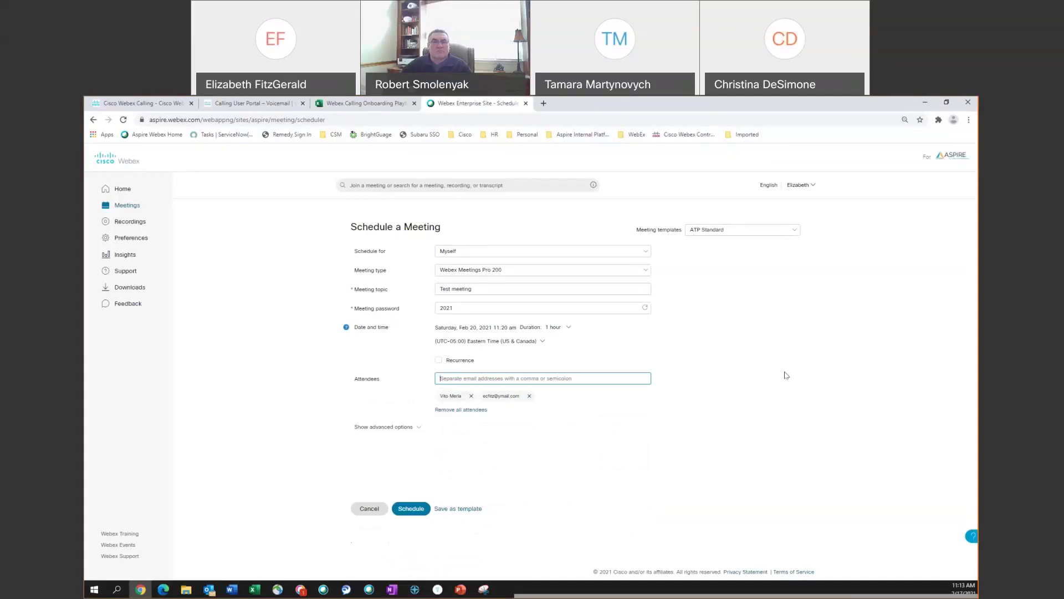
{"action": "left_click", "coordinate": [414, 430]}
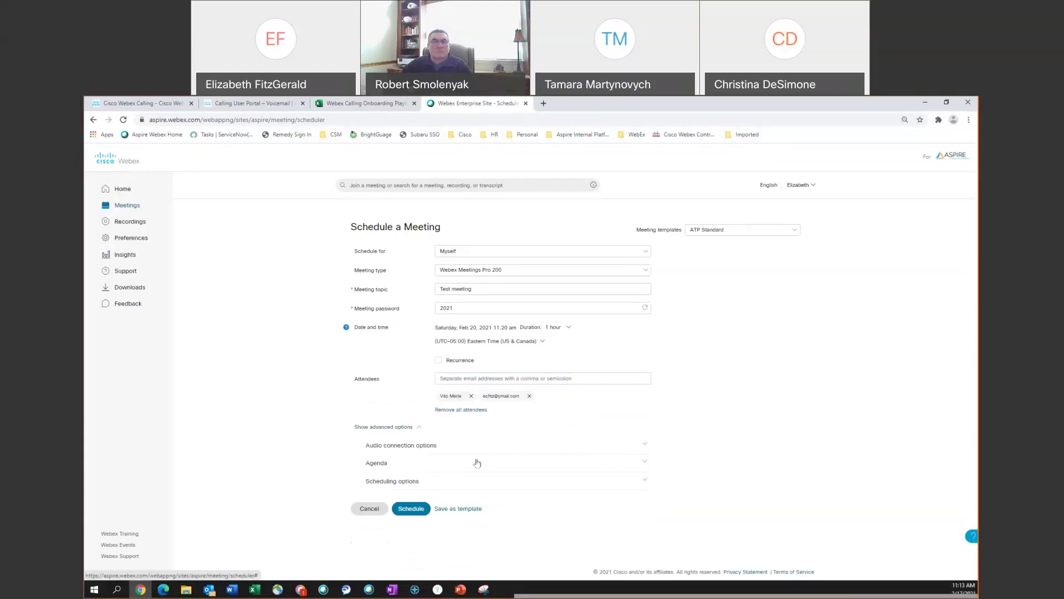
- Expand the agenda and scheduling options and select 'Let me choose cohosts for this meeting'
{"action": "left_click", "coordinate": [644, 463]}
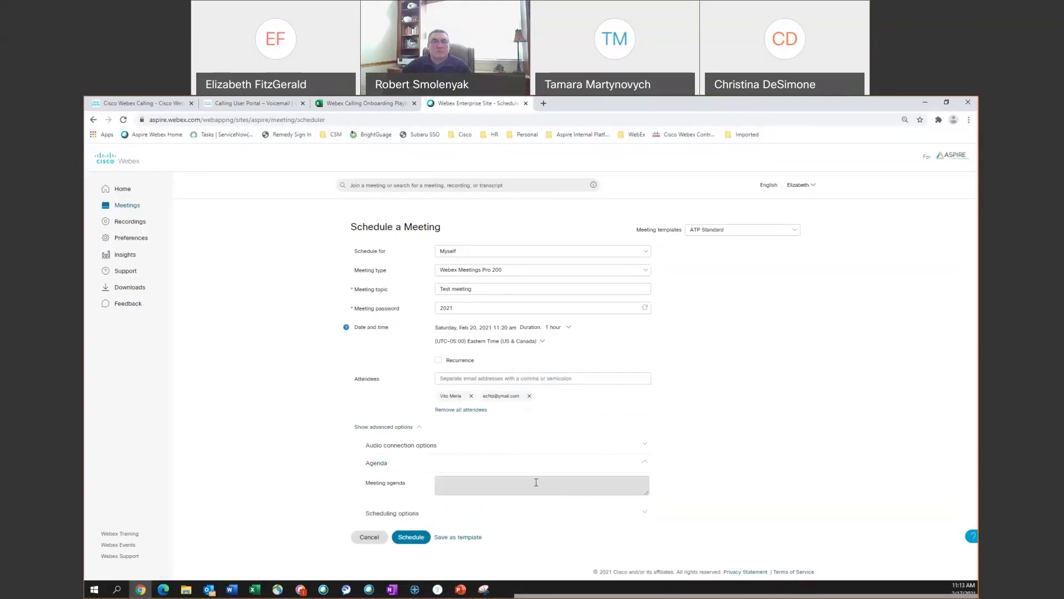
{"action": "left_click", "coordinate": [644, 512]}
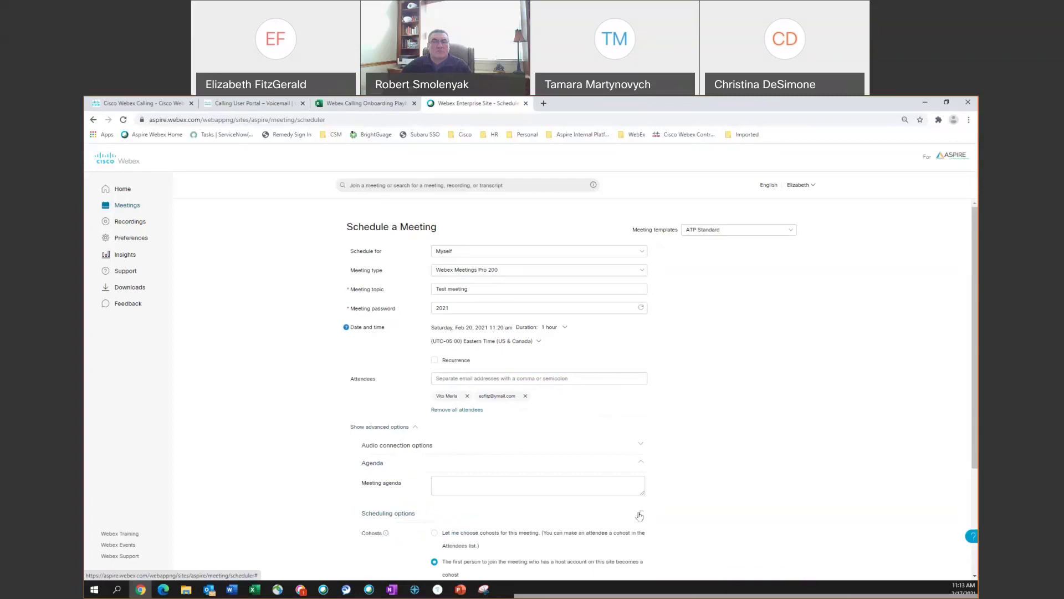
{"action": "scroll", "coordinate": [640, 515], "scroll_direction": "down", "scroll_amount": 1}
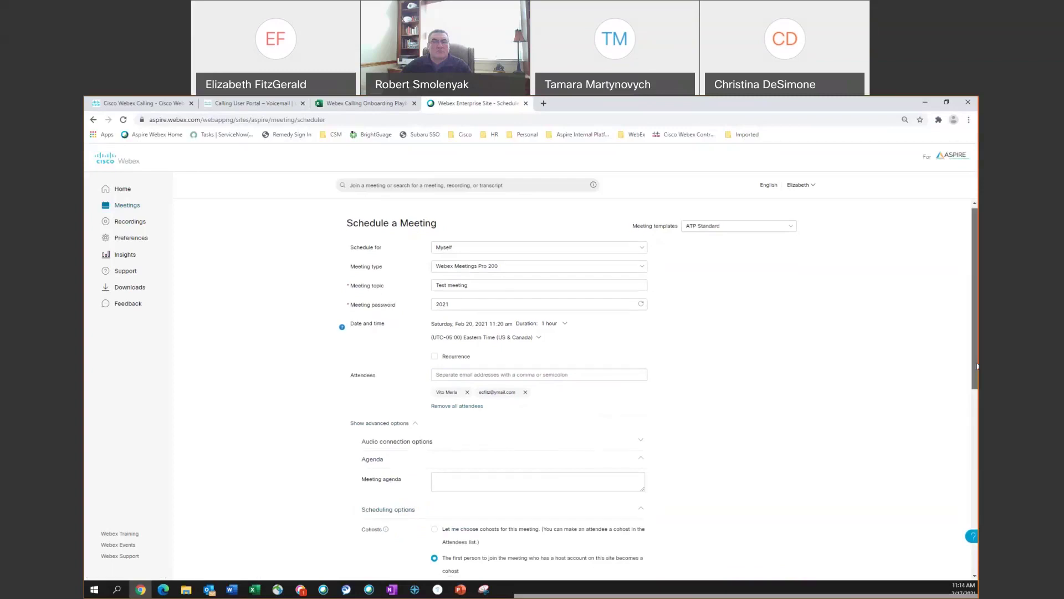
{"action": "scroll", "coordinate": [821, 467], "scroll_direction": "down", "scroll_amount": 1}
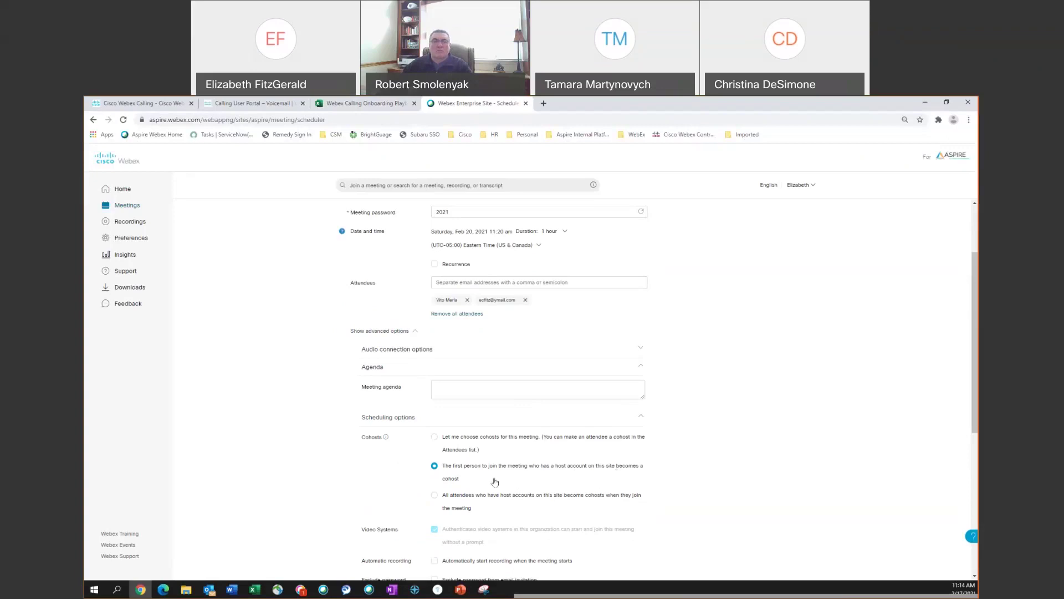
{"action": "left_click", "coordinate": [435, 438]}
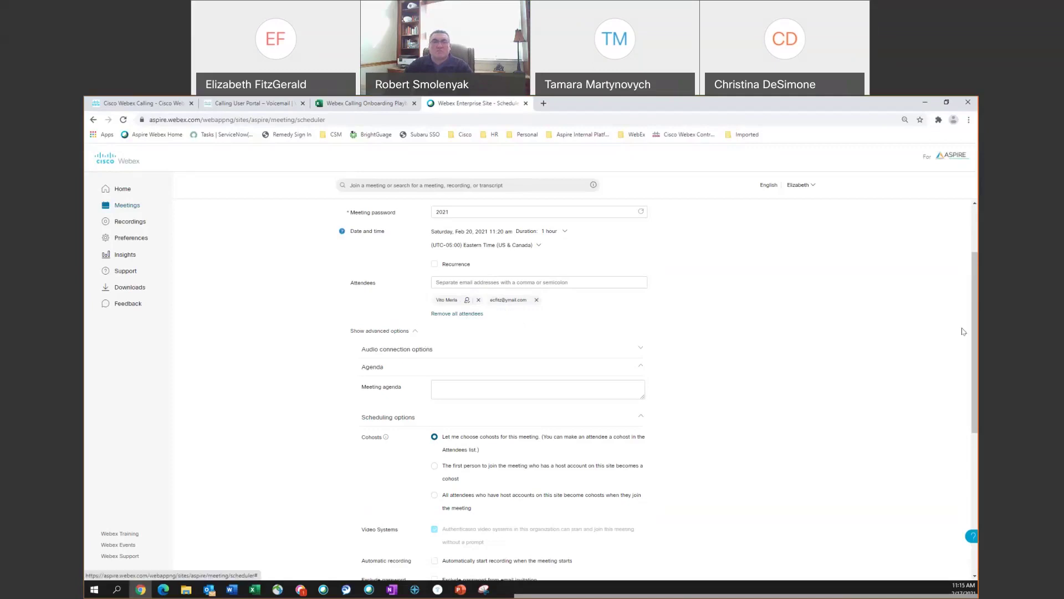
{"action": "left_click_drag", "start_coordinate": [973, 352], "coordinate": [969, 397]}
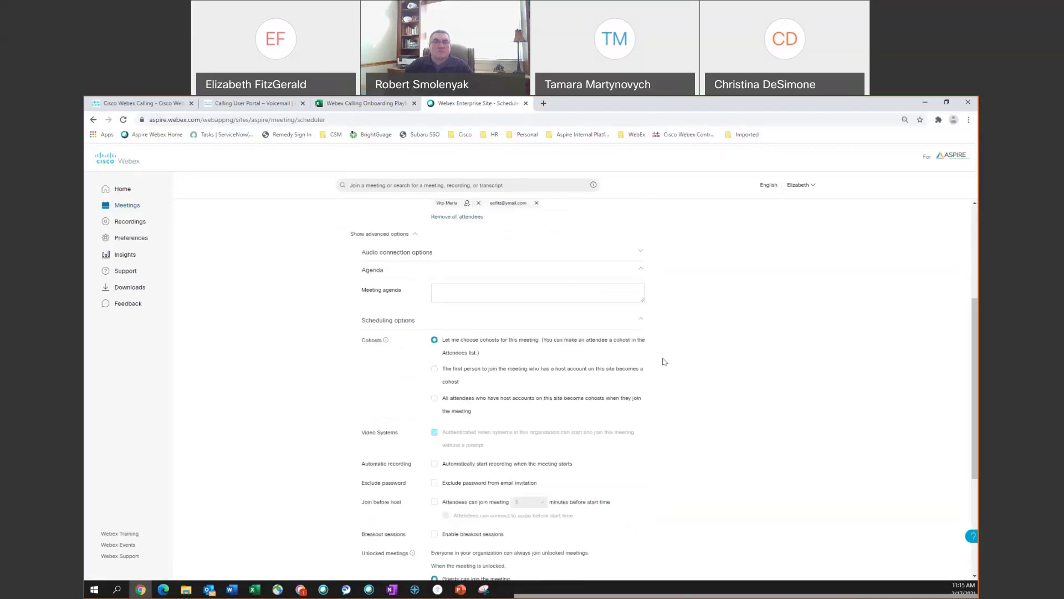
- Collapse the advanced options, confirm the ATP Standard template, and schedule Test meeting
{"action": "left_click", "coordinate": [416, 238]}
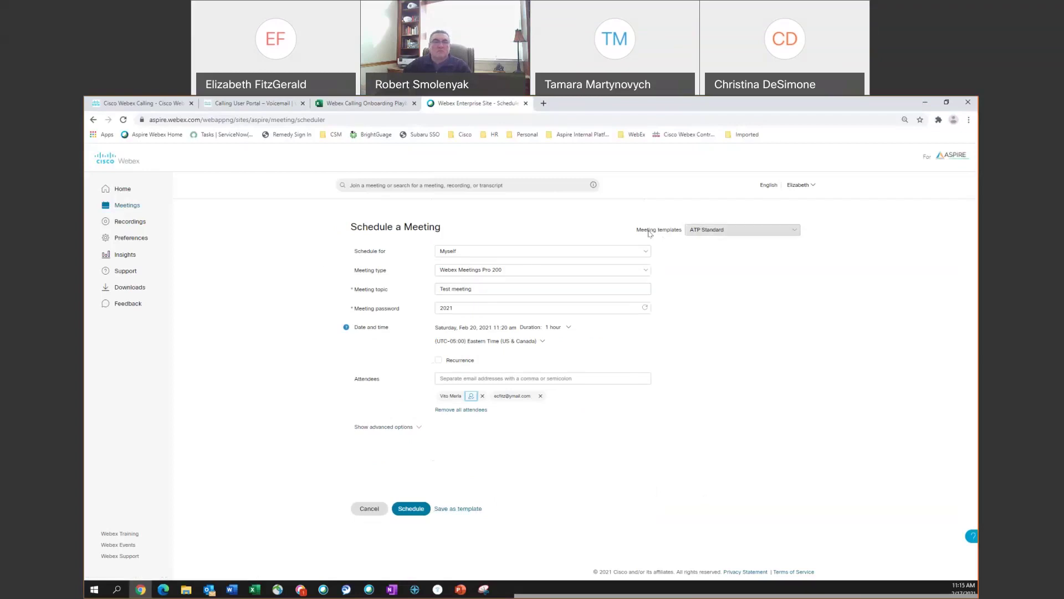
{"action": "left_click", "coordinate": [793, 233]}
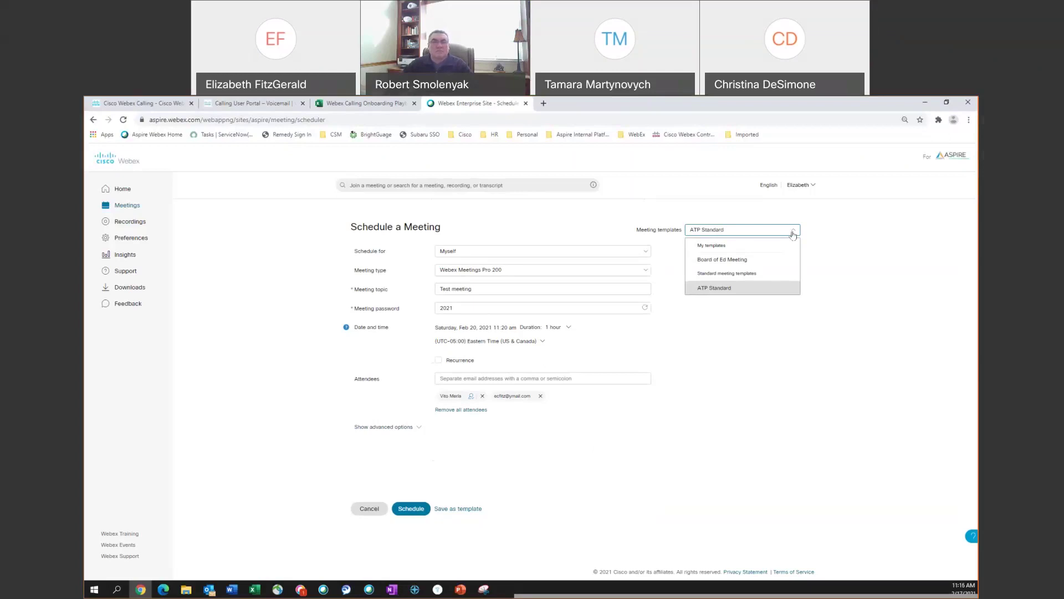
{"action": "left_click", "coordinate": [782, 367]}
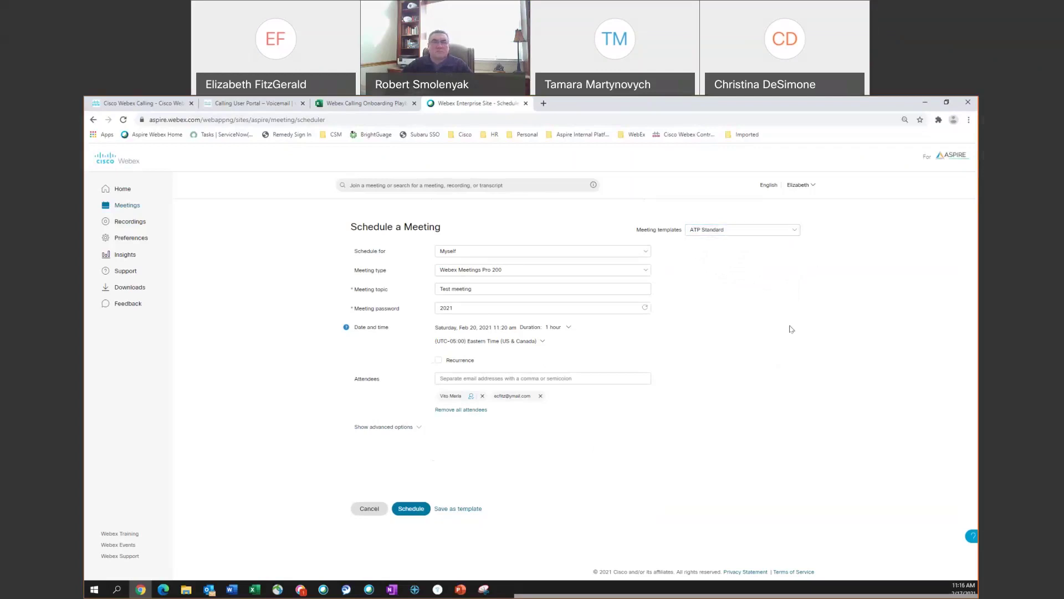
{"action": "left_click", "coordinate": [404, 511]}
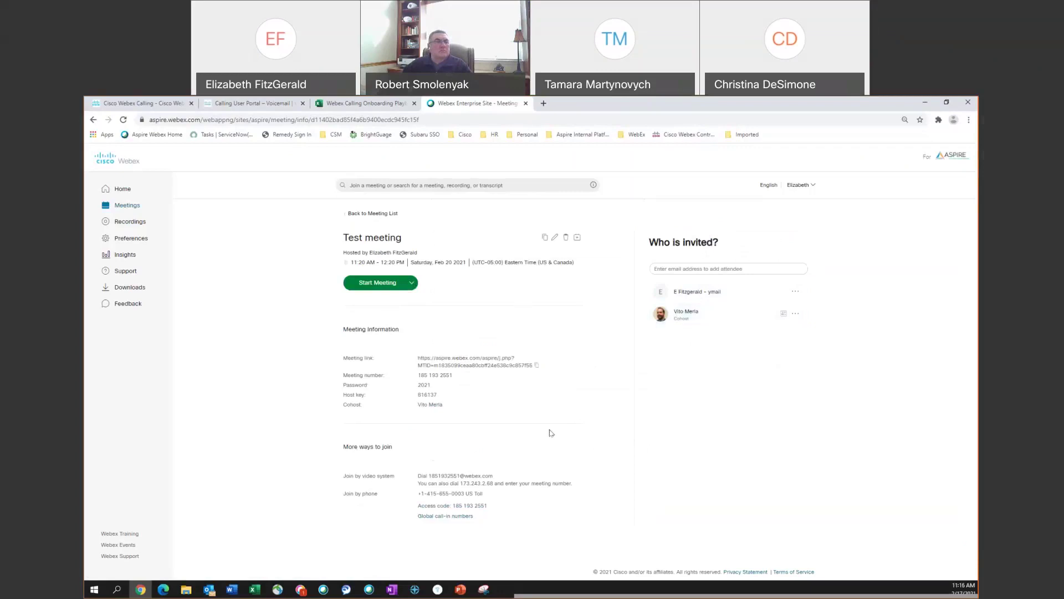
- Highlight the meeting number and meeting link on the Test meeting details page, then go Home
{"action": "triple_click", "coordinate": [452, 375]}
{"action": "left_click_drag", "start_coordinate": [452, 375], "coordinate": [499, 361]}
{"action": "left_click", "coordinate": [475, 380]}
{"action": "triple_click", "coordinate": [477, 367]}
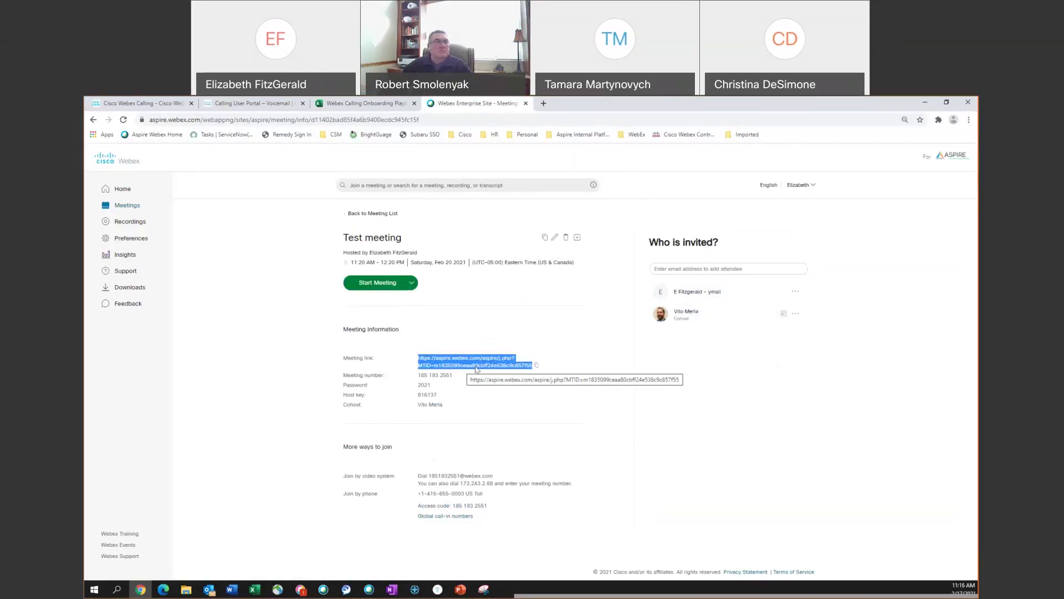
{"action": "left_click", "coordinate": [476, 368]}
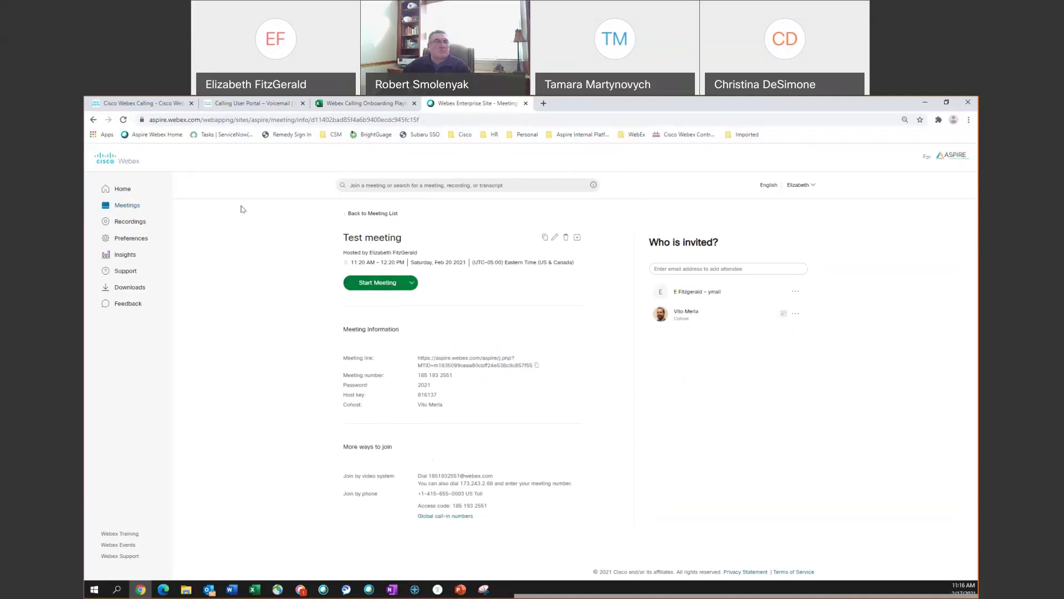
{"action": "left_click", "coordinate": [123, 189]}
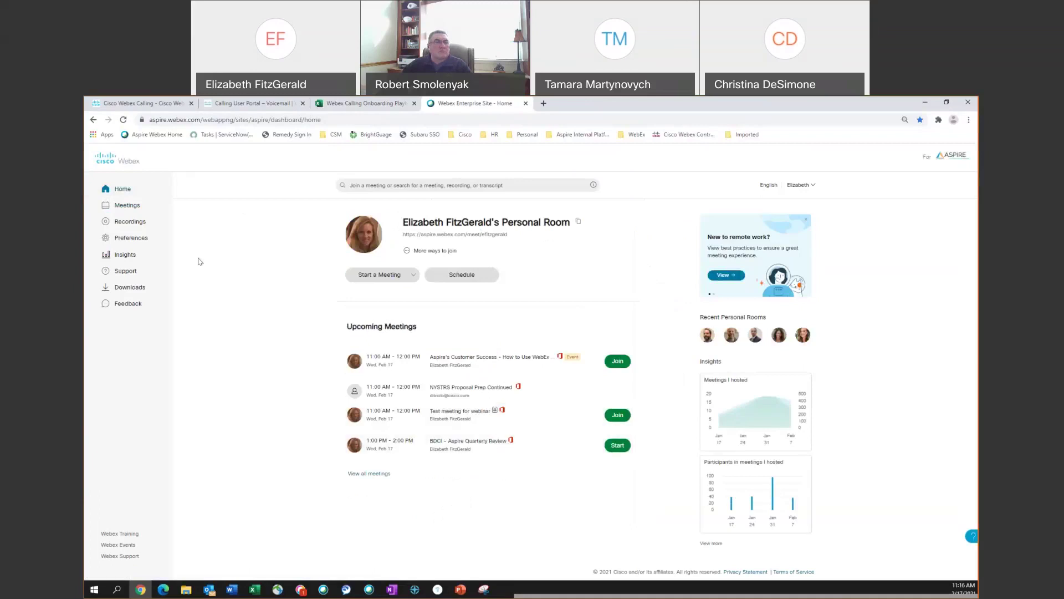
- Browse the Meetings and Recordings lists, then open Preferences
{"action": "left_click", "coordinate": [129, 208]}
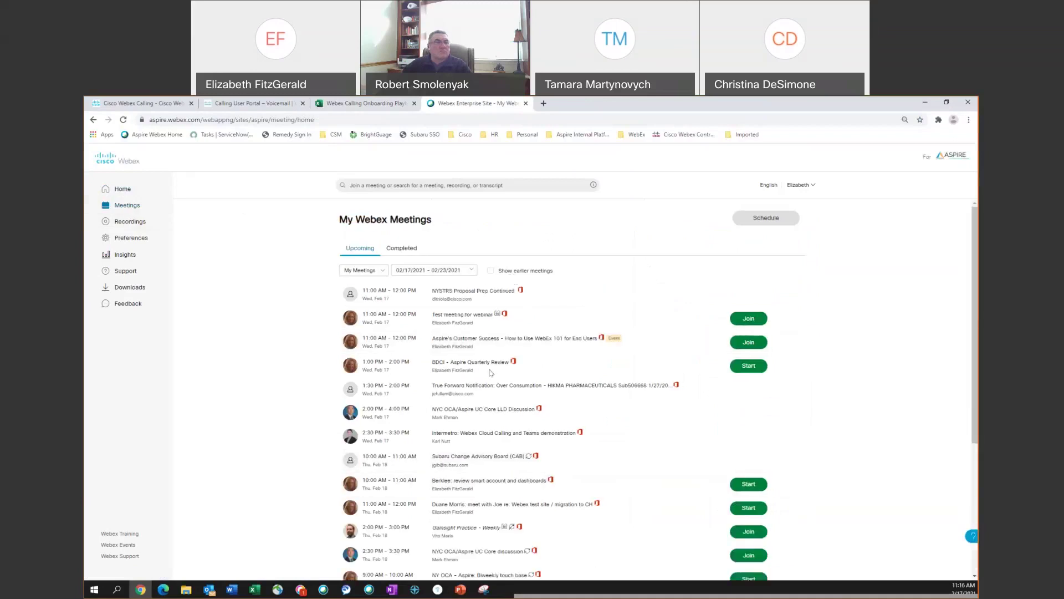
{"action": "left_click", "coordinate": [136, 221]}
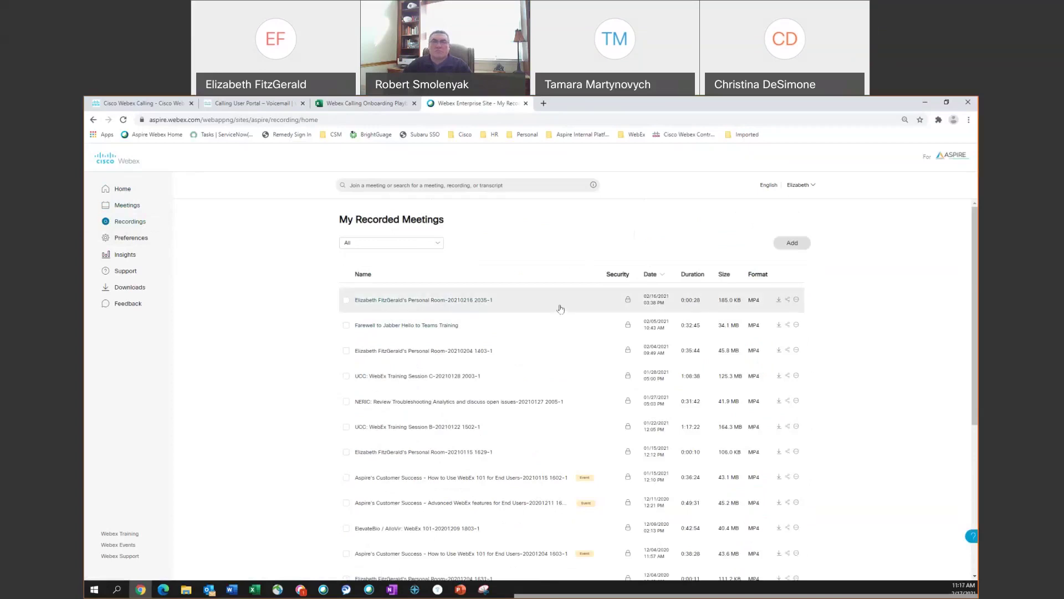
{"action": "left_click", "coordinate": [148, 242]}
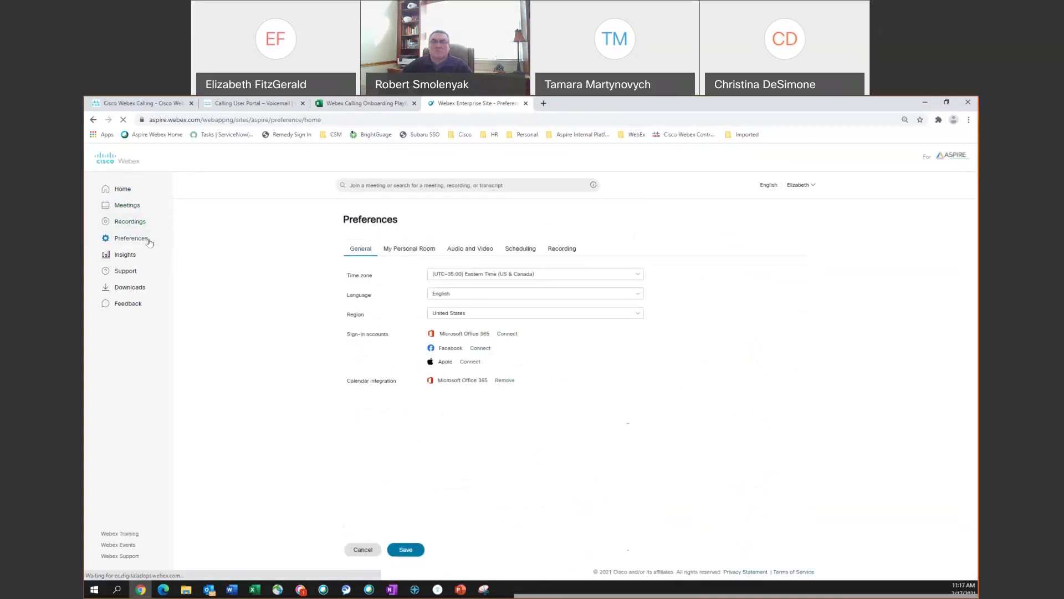
- Step through the My Personal Room, Audio and Video, and Scheduling preference tabs
{"action": "left_click", "coordinate": [409, 248]}
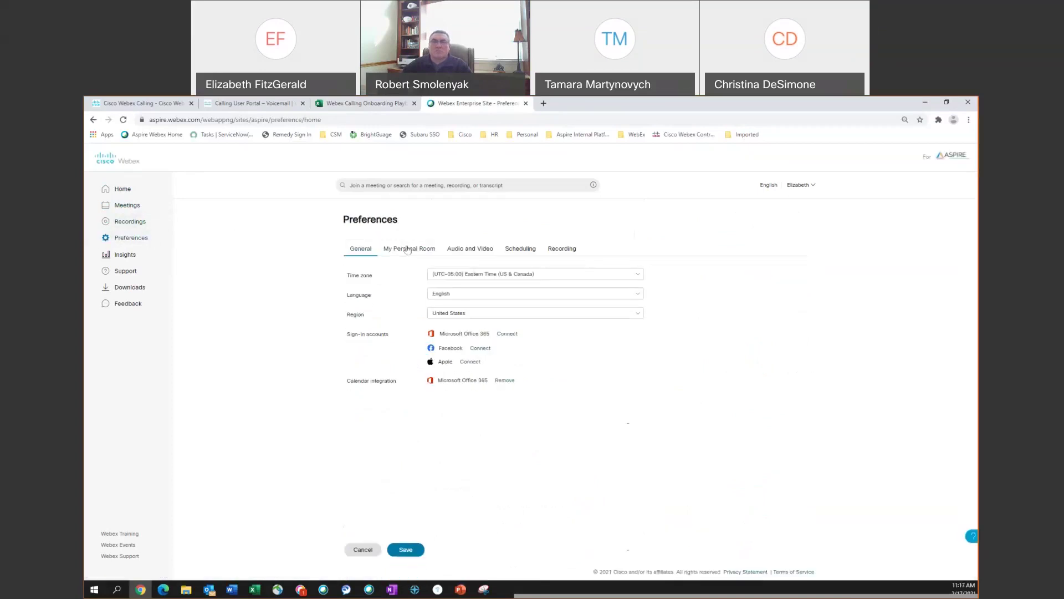
{"action": "left_click", "coordinate": [447, 251]}
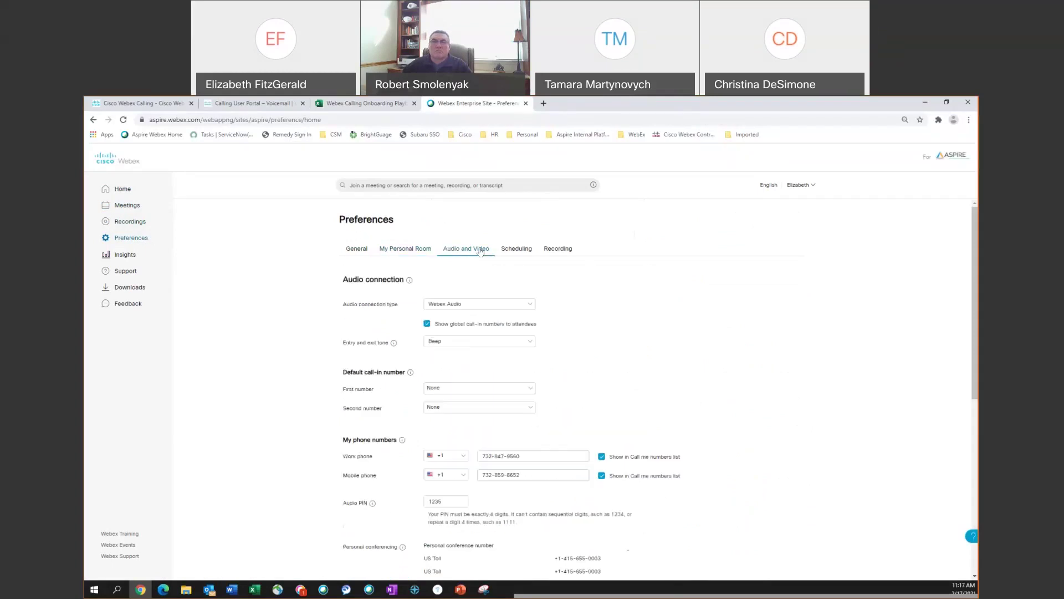
{"action": "left_click", "coordinate": [517, 250]}
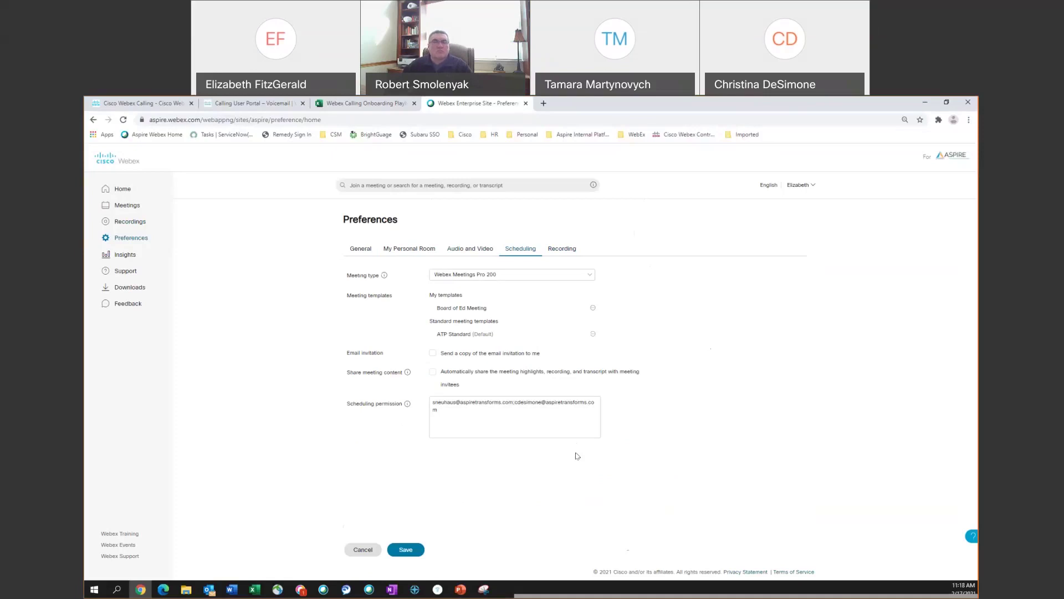
- Check the Recording preferences tab, then go back to the Home dashboard
{"action": "left_click", "coordinate": [562, 252]}
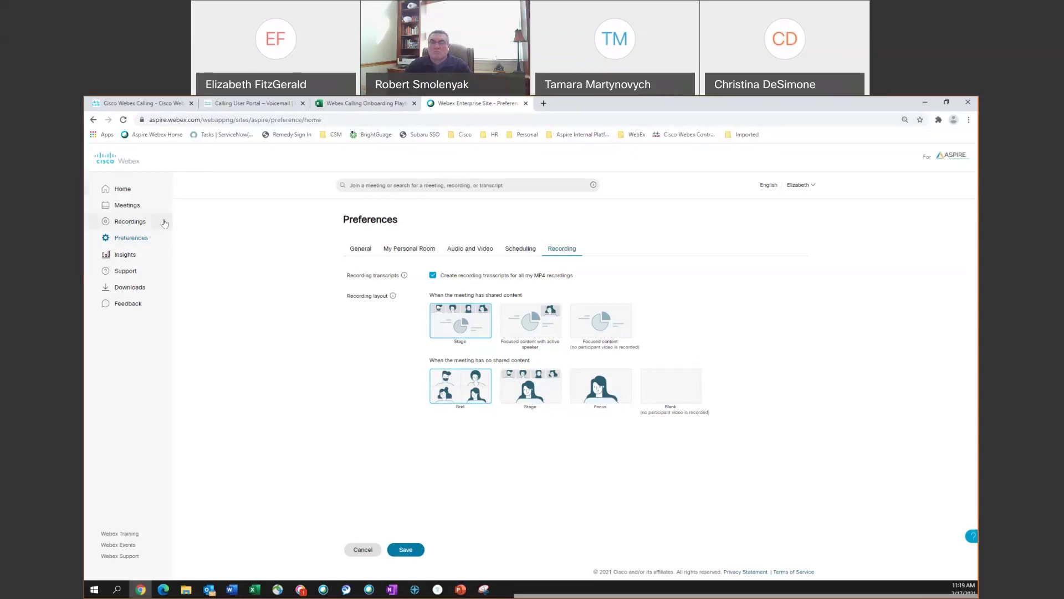
{"action": "left_click", "coordinate": [162, 193]}
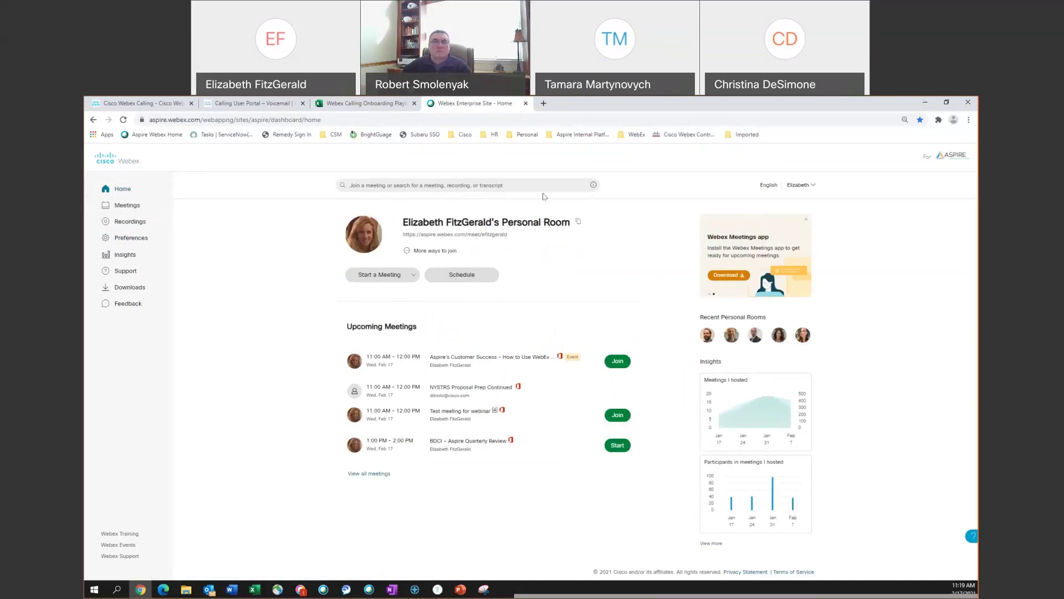
- Launch the Webex Meetings desktop app, showing its start, schedule and join options
{"action": "left_click", "coordinate": [616, 512]}
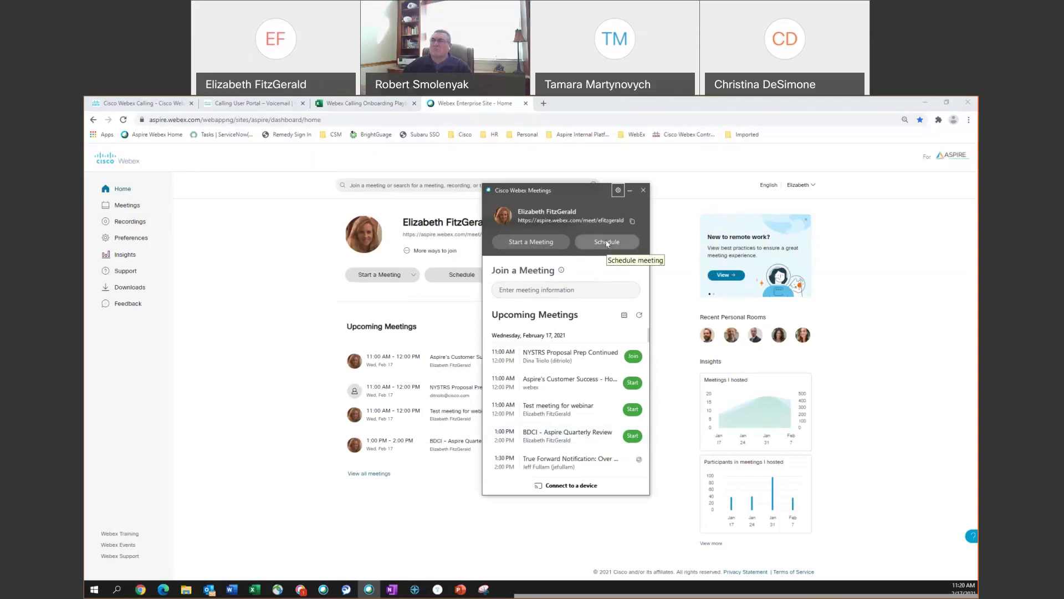
{"action": "left_click", "coordinate": [610, 242]}
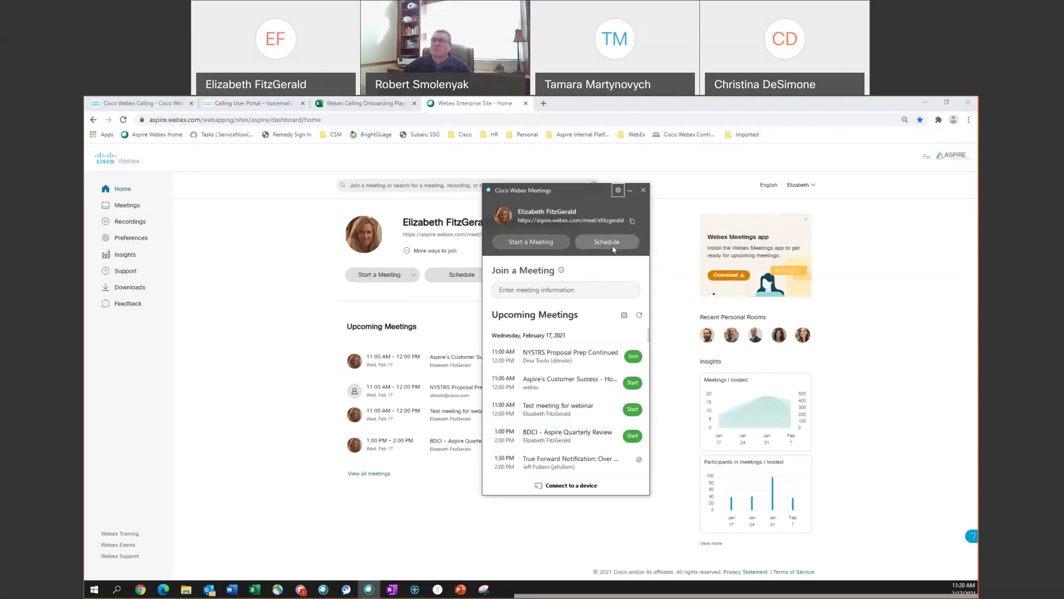
- Open Preferences from the desktop app's gear menu and select the Calendar settings
{"action": "left_click", "coordinate": [516, 285]}
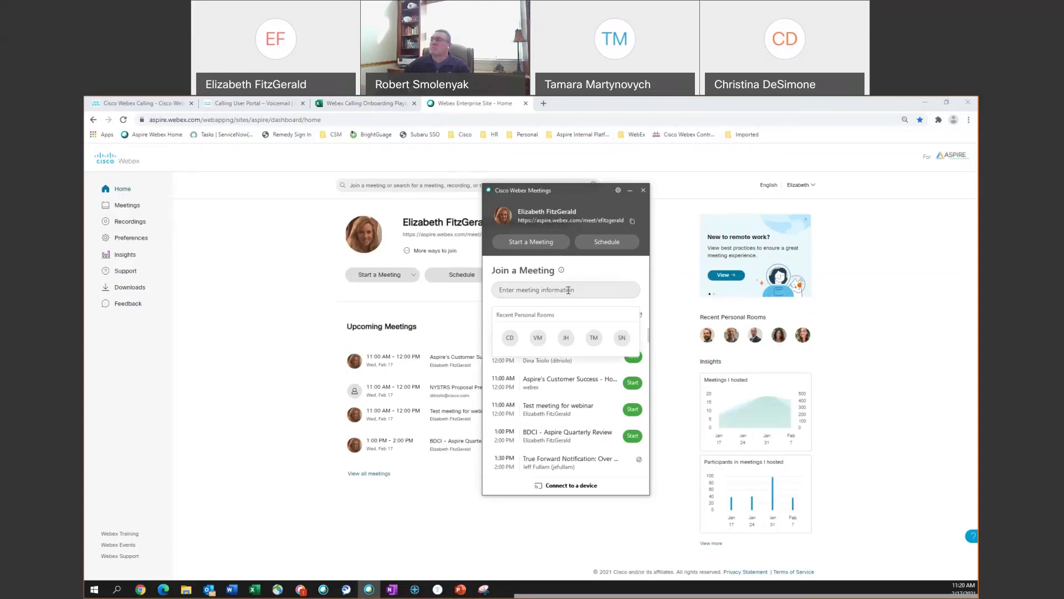
{"action": "left_click", "coordinate": [618, 190]}
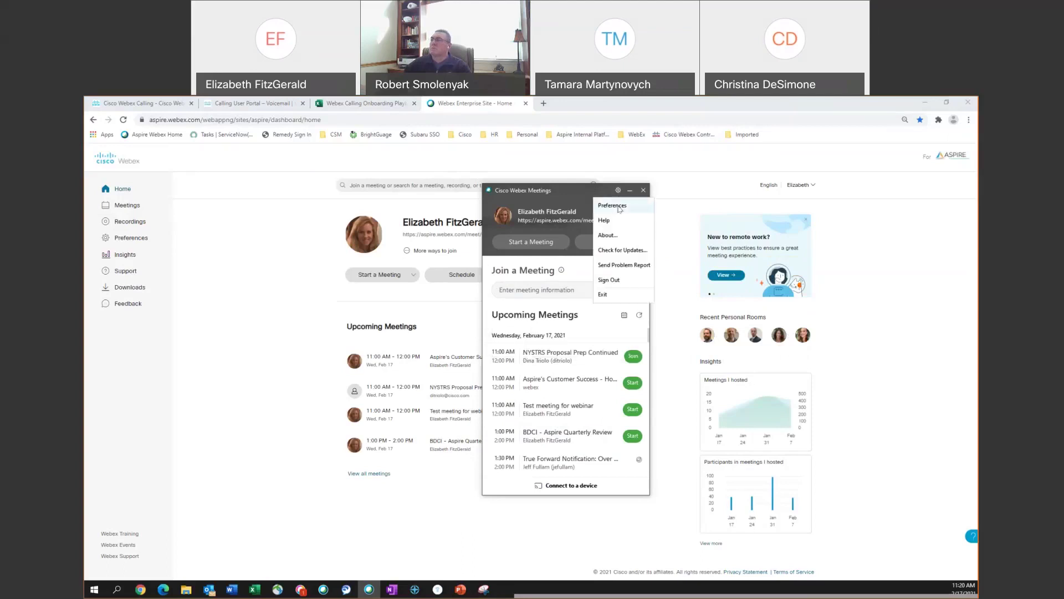
{"action": "left_click", "coordinate": [612, 206]}
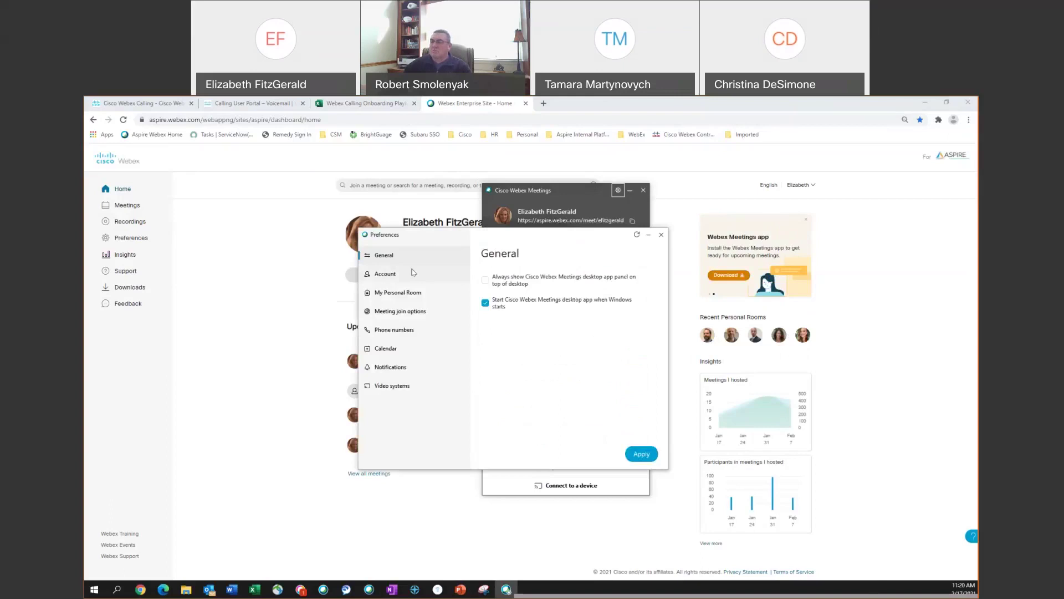
{"action": "left_click", "coordinate": [423, 350]}
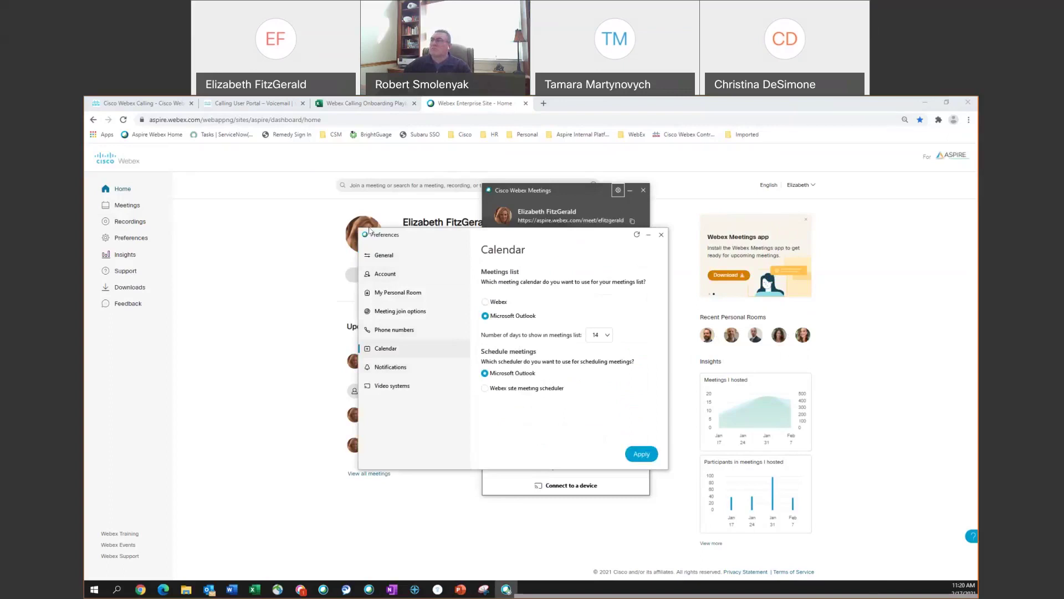
- Move Preferences aside and keep the meetings list showing 14 days
{"action": "left_click_drag", "start_coordinate": [370, 232], "coordinate": [191, 220]}
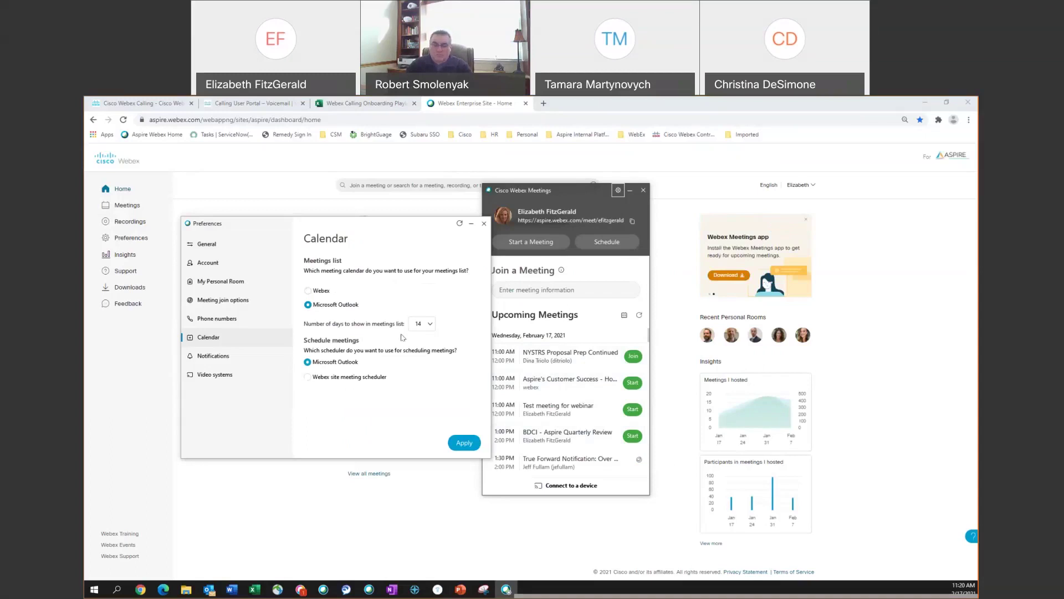
{"action": "left_click", "coordinate": [430, 326]}
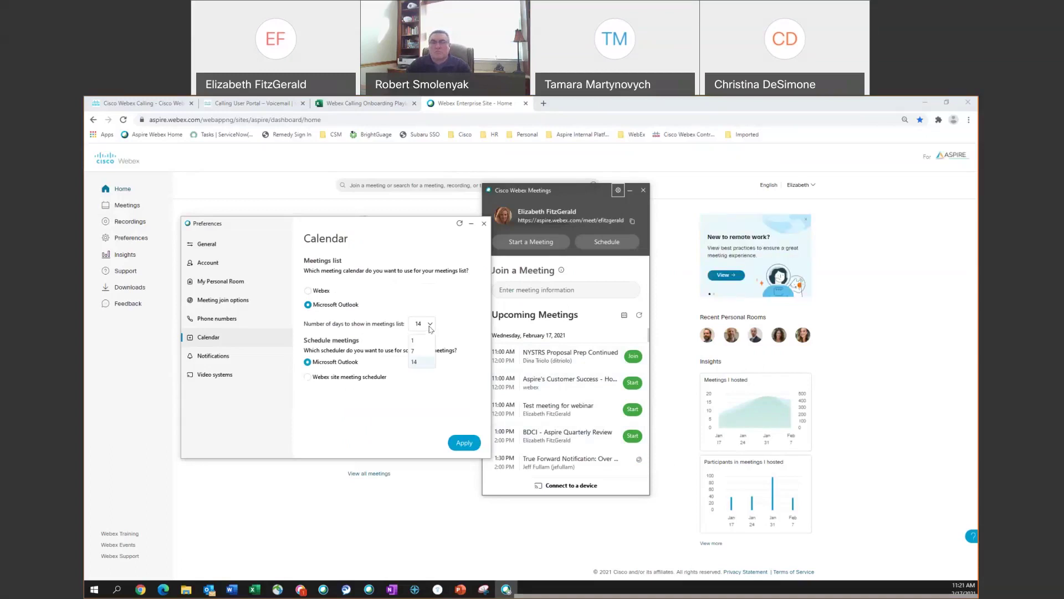
{"action": "left_click", "coordinate": [439, 302]}
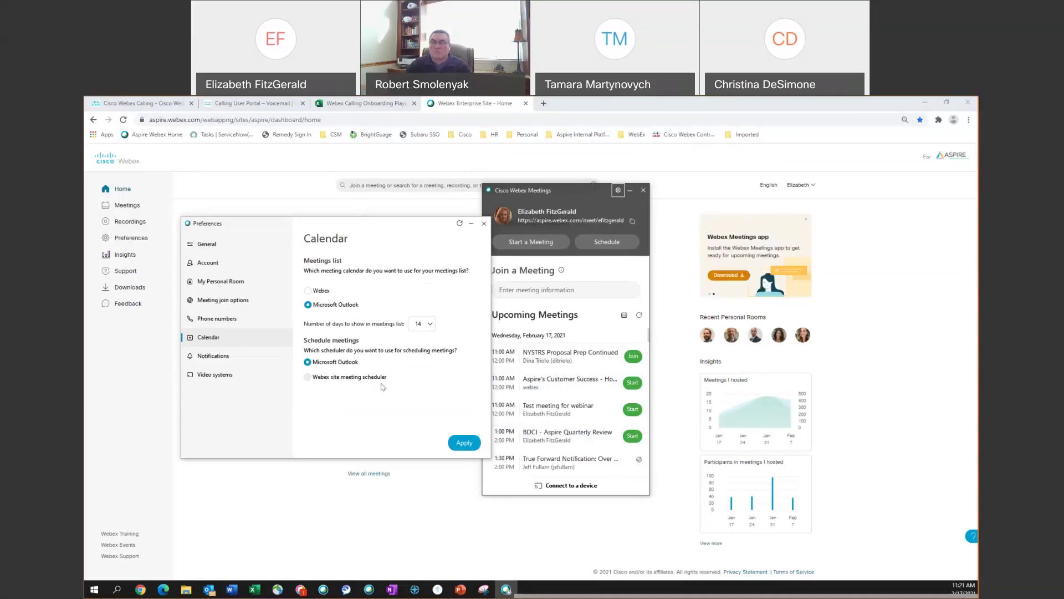
- Keep the 15-minute meeting reminder in Notifications, then close Preferences
{"action": "left_click", "coordinate": [273, 361]}
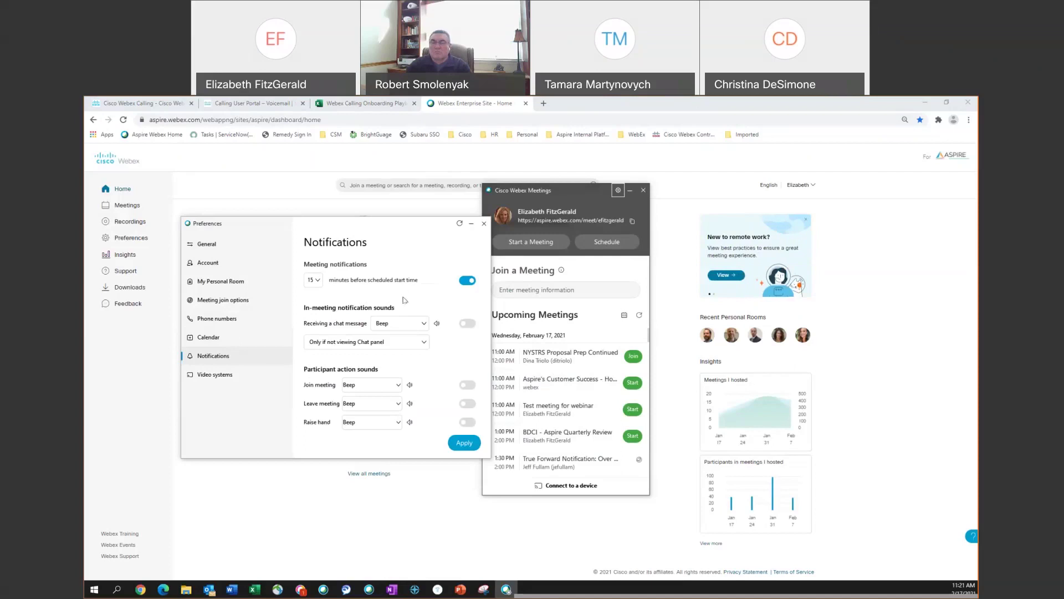
{"action": "left_click", "coordinate": [318, 280]}
{"action": "left_click", "coordinate": [318, 281]}
{"action": "left_click", "coordinate": [484, 224]}
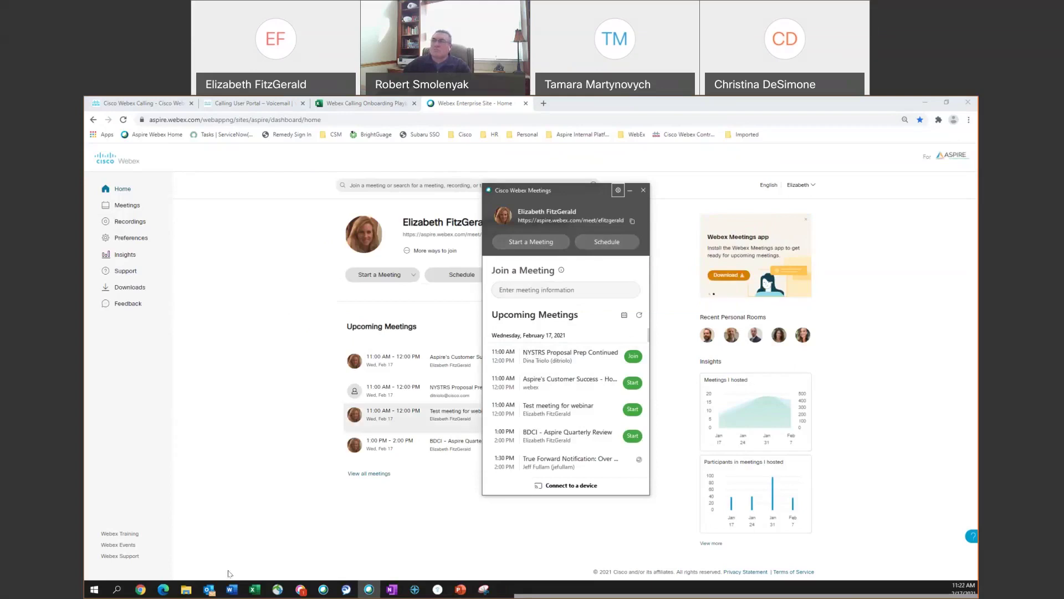
{"action": "left_click", "coordinate": [210, 590]}
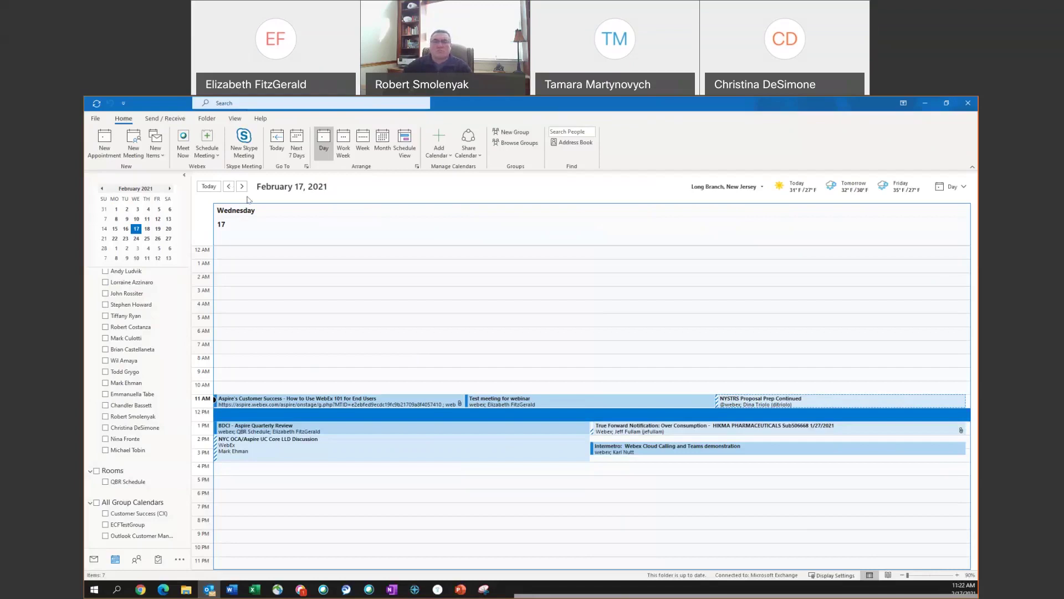
- Open the Webex Schedule Meeting dropdown on Outlook's Home ribbon
{"action": "left_click", "coordinate": [218, 156]}
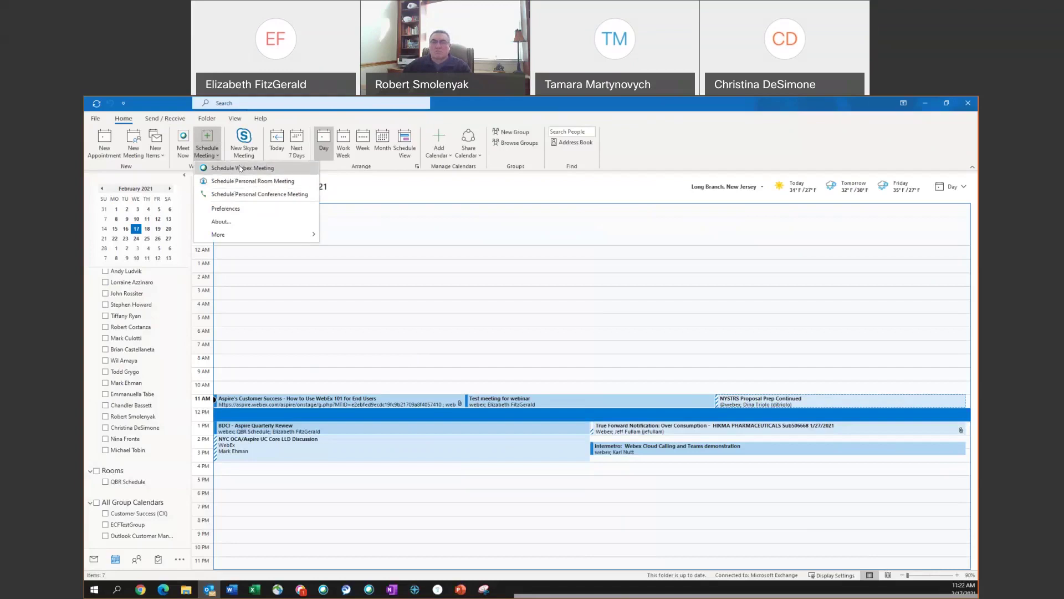
- Start a new maximized Webex meeting invitation titled 'Test meeting'
{"action": "left_click", "coordinate": [240, 168]}
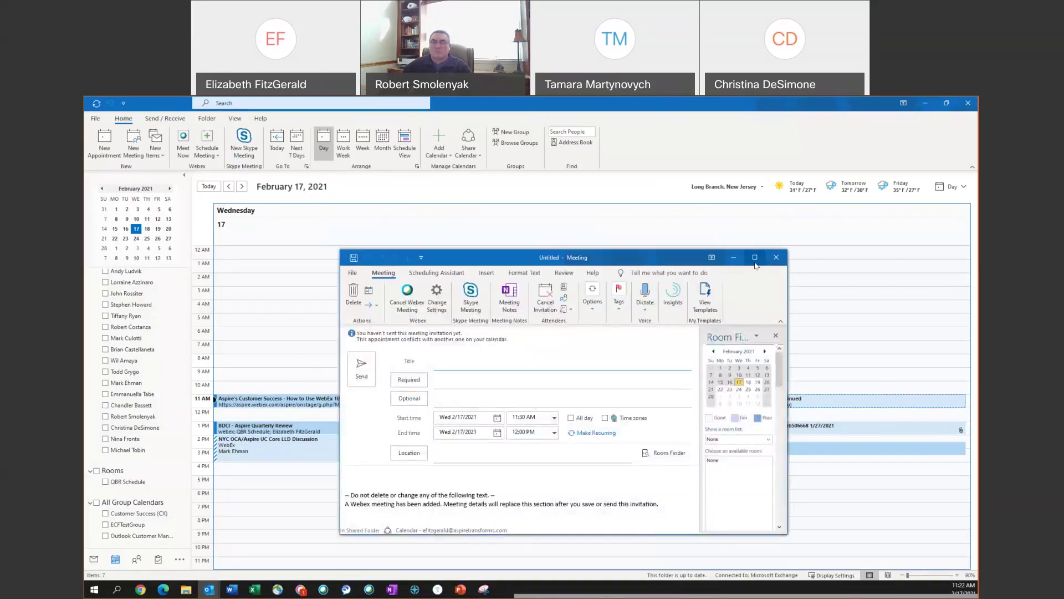
{"action": "left_click", "coordinate": [757, 252]}
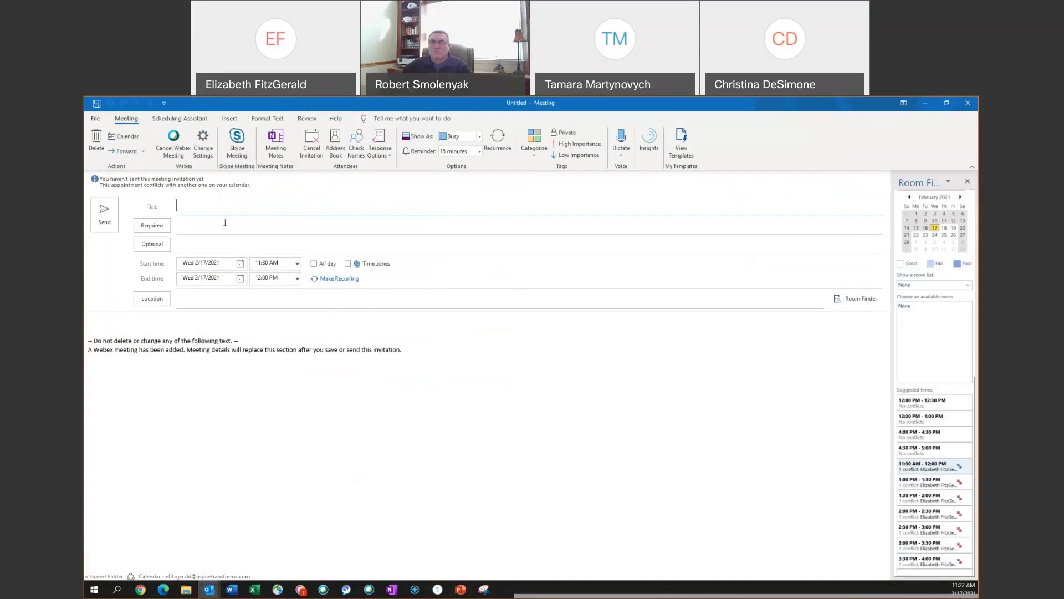
{"action": "type", "text": "Test meeting"}
- Add one required and one optional attendee from the address suggestions
{"action": "left_click", "coordinate": [223, 221]}
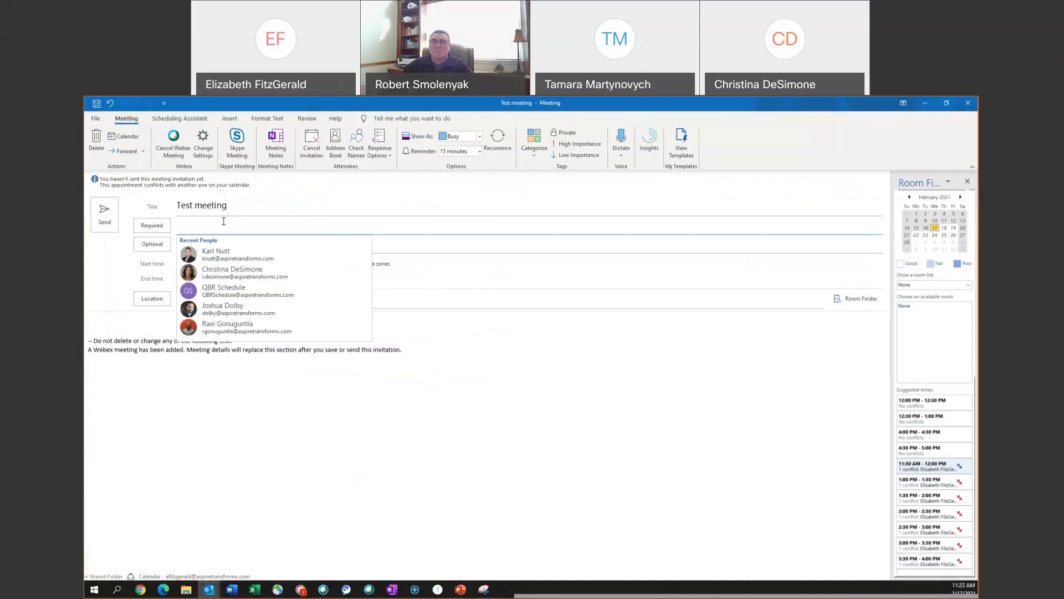
{"action": "type", "text": "rob"}
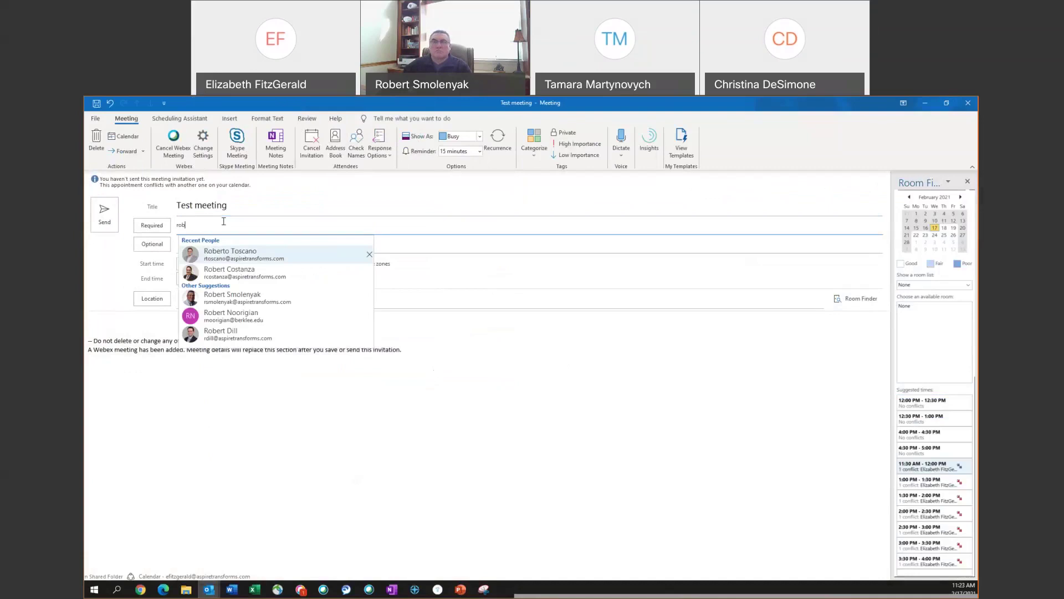
{"action": "left_click", "coordinate": [252, 294]}
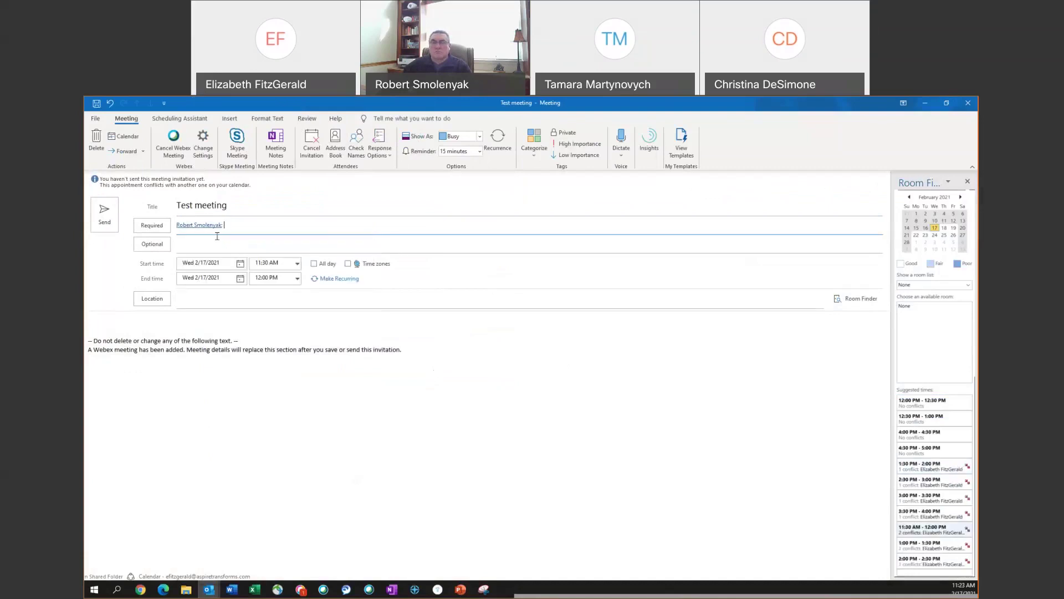
{"action": "left_click", "coordinate": [218, 238]}
{"action": "type", "text": "christ"}
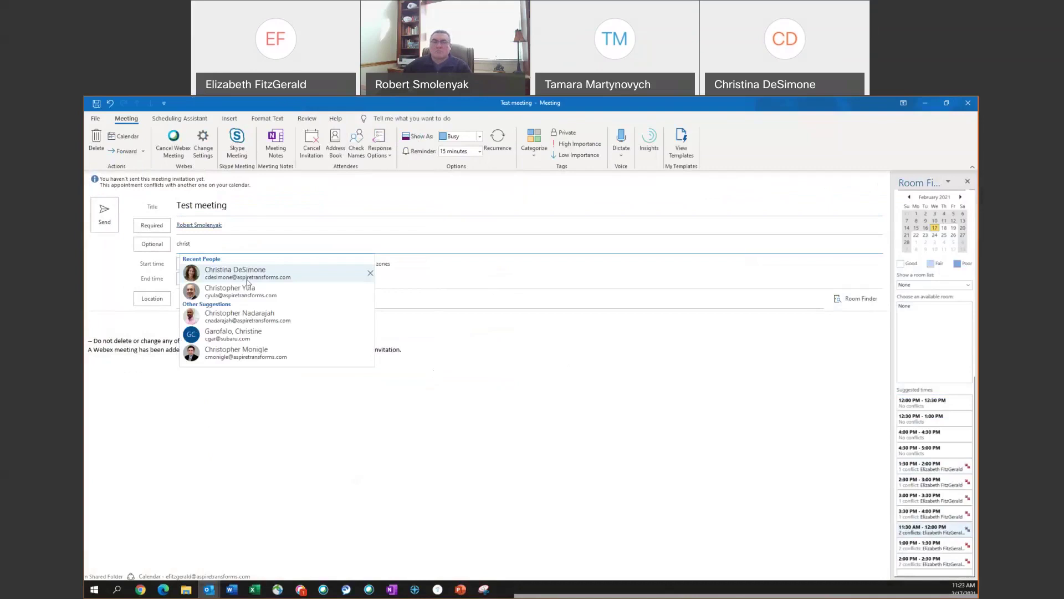
{"action": "left_click", "coordinate": [210, 271]}
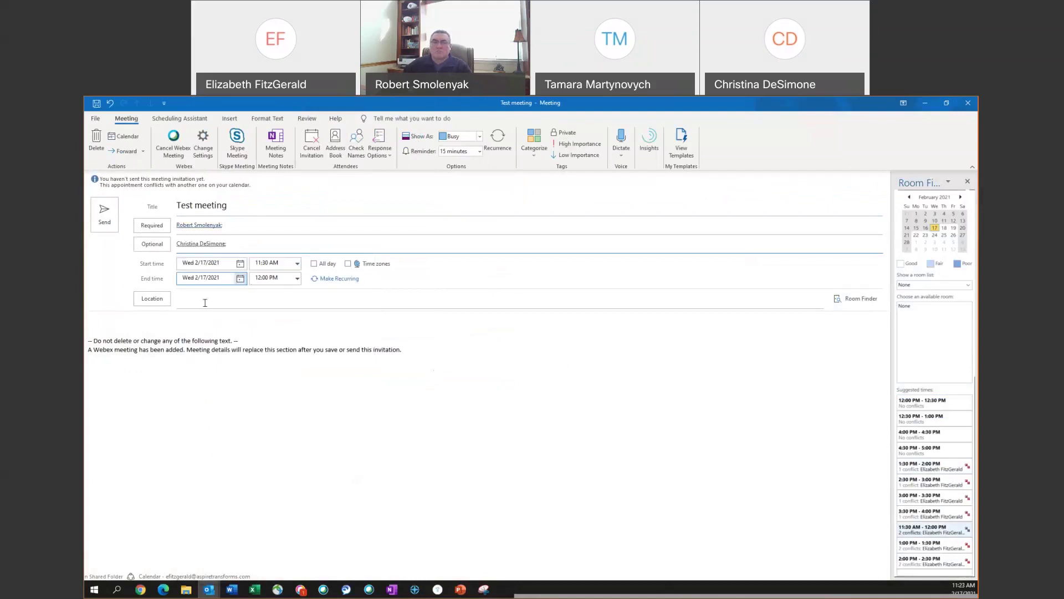
- Set the date to Sat 2/20/2021, leaving the meeting non-recurring
{"action": "left_click", "coordinate": [240, 264]}
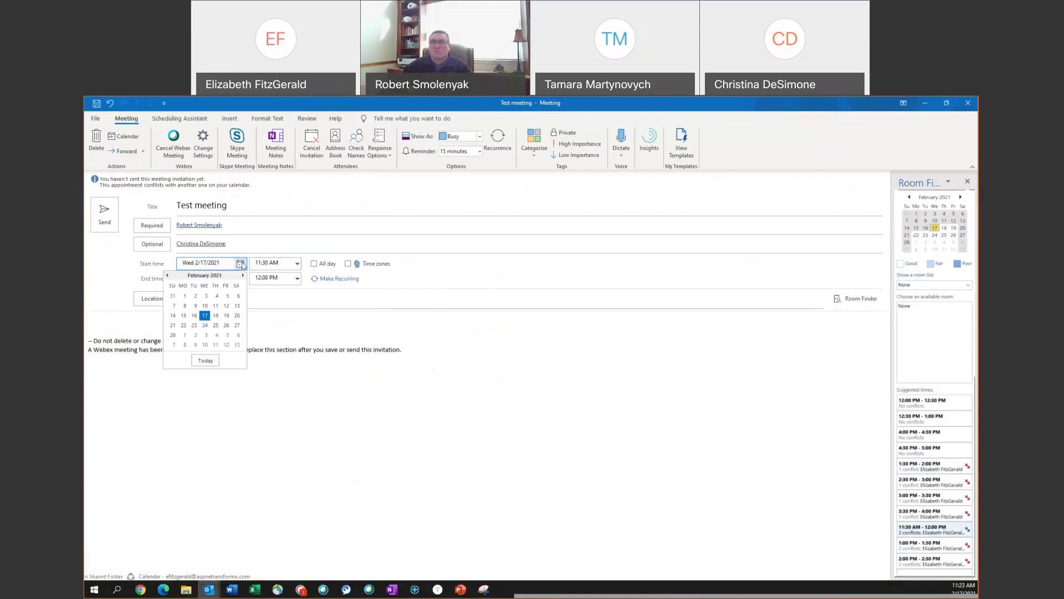
{"action": "left_click", "coordinate": [237, 315]}
{"action": "left_click", "coordinate": [332, 279]}
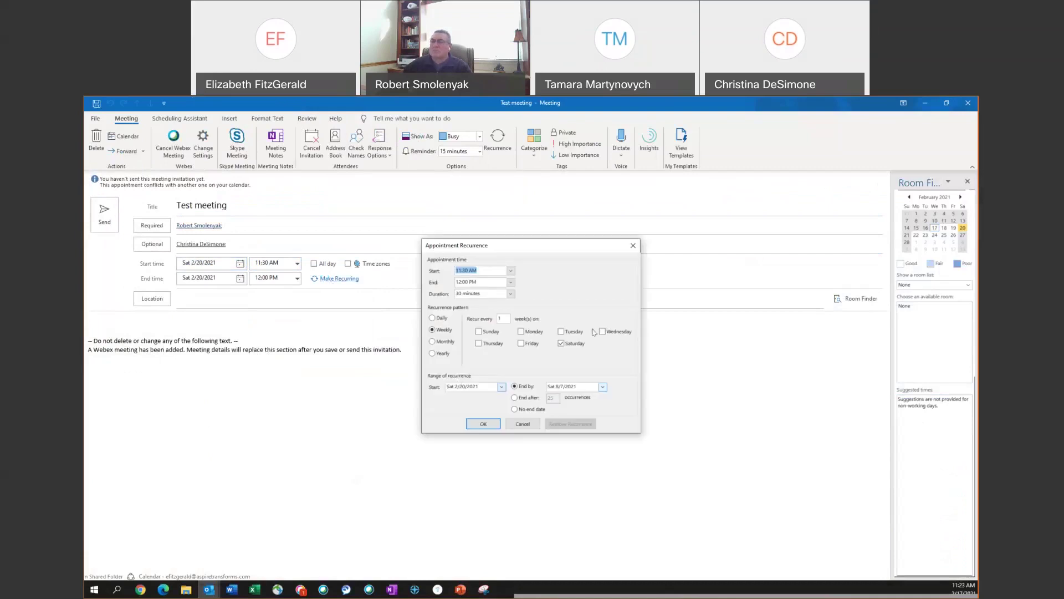
{"action": "left_click", "coordinate": [441, 342]}
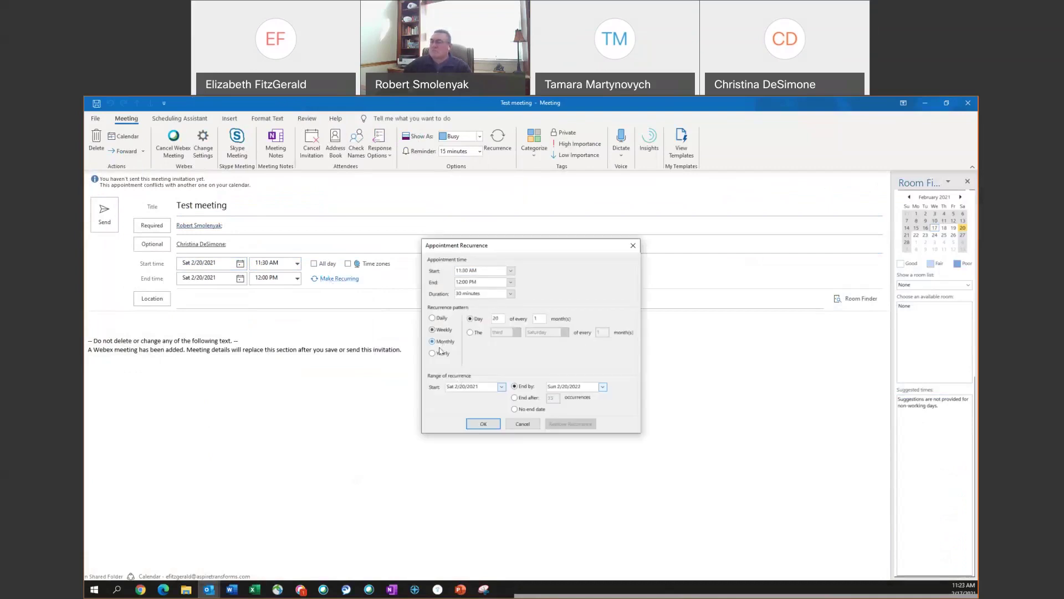
{"action": "left_click", "coordinate": [633, 245]}
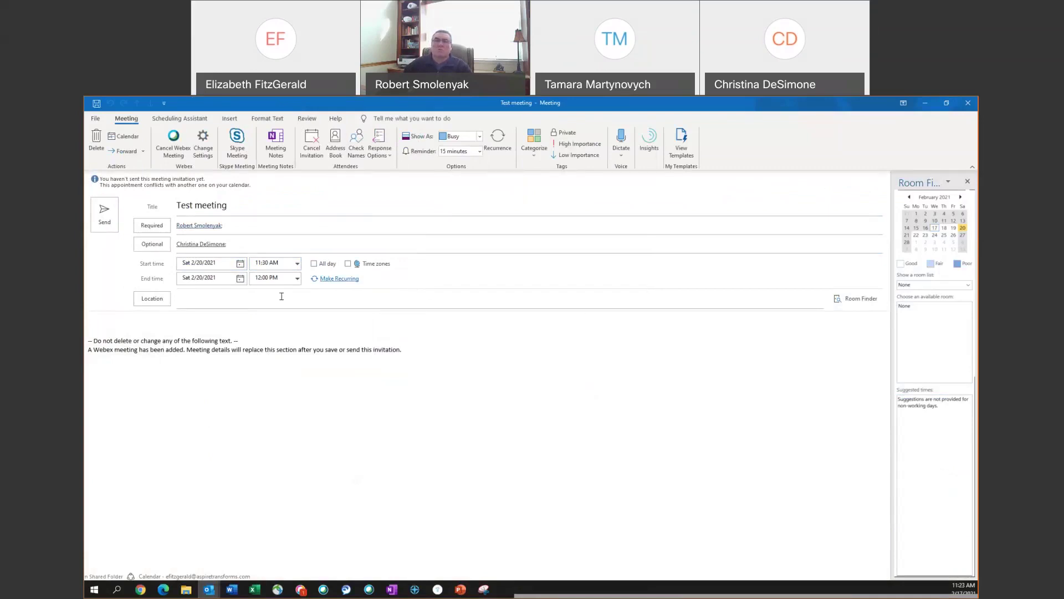
{"action": "left_click", "coordinate": [281, 297]}
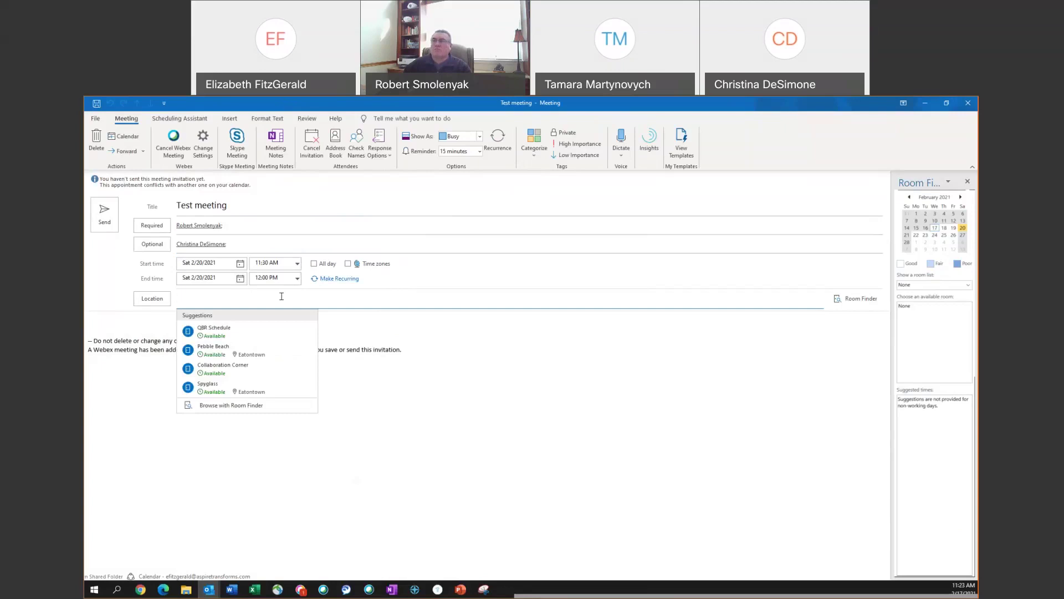
- Set Location to 'webex' and write 'Agenda' at the top of the invitation body
{"action": "type", "text": "webex"}
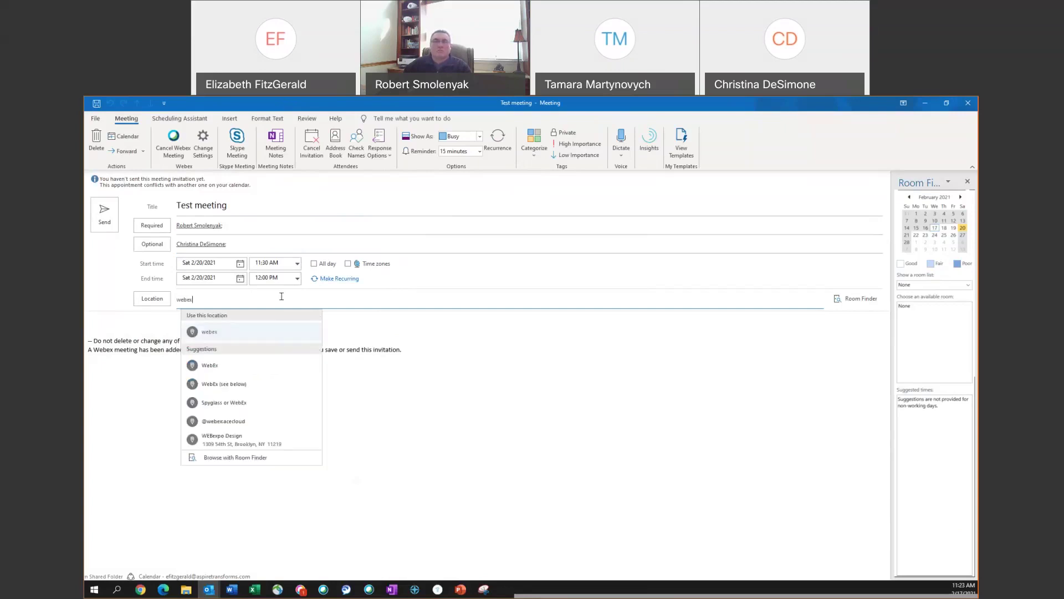
{"action": "left_click", "coordinate": [141, 321]}
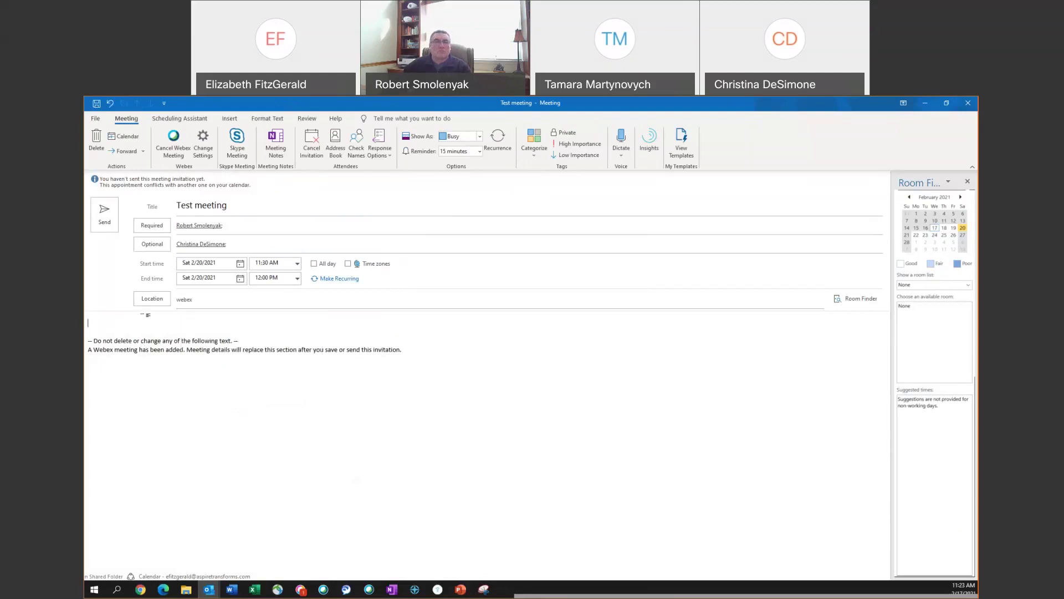
{"action": "type", "text": "Agenda"}
{"action": "left_click", "coordinate": [208, 154]}
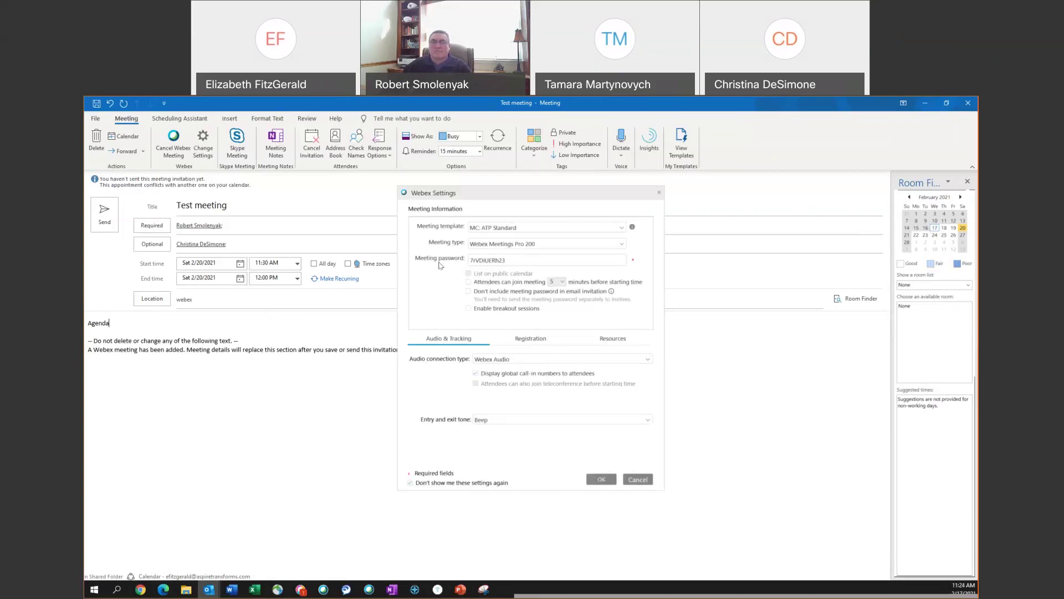
{"action": "double_click", "coordinate": [518, 260]}
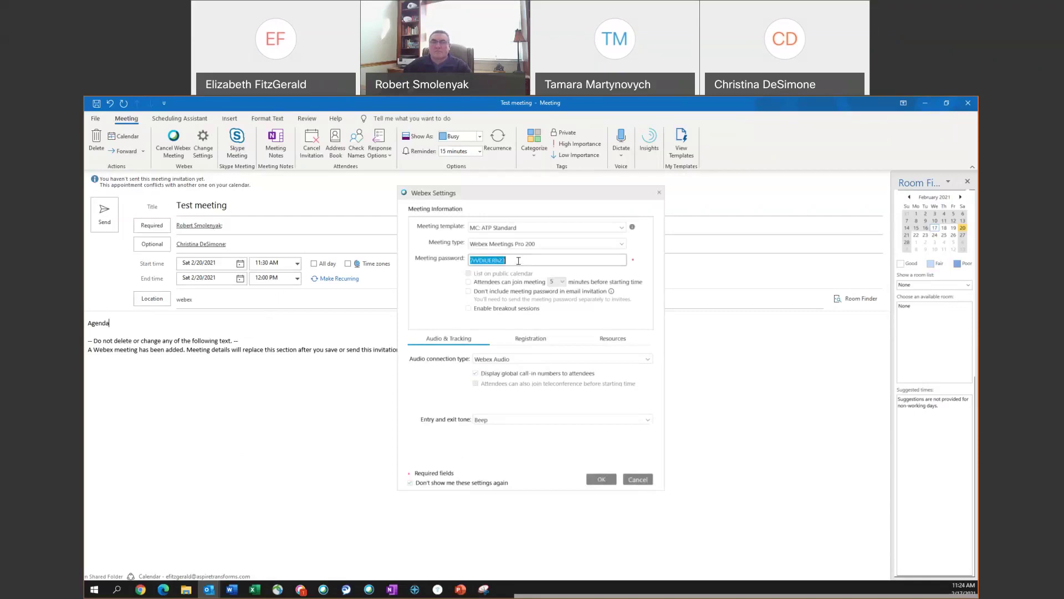
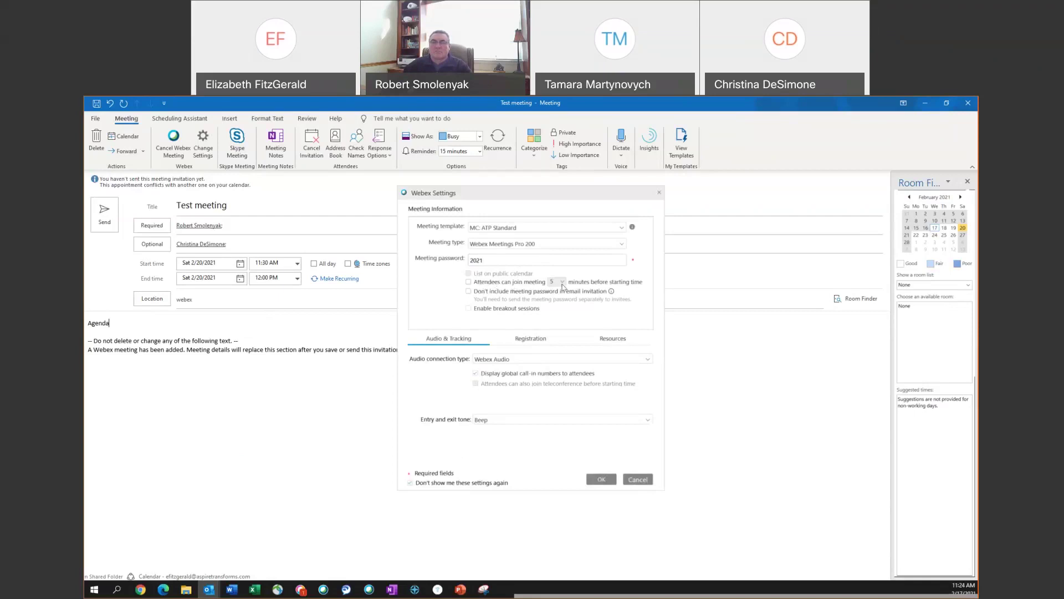
{"action": "left_click", "coordinate": [468, 282]}
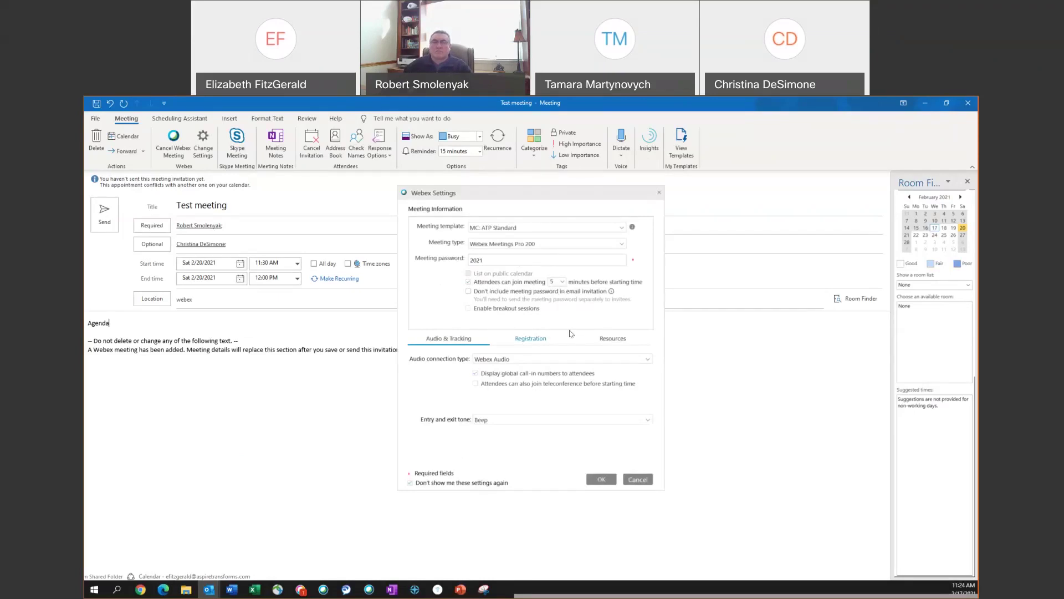
- Make the attendee a cohost under Resources and apply the settings
{"action": "left_click", "coordinate": [618, 344]}
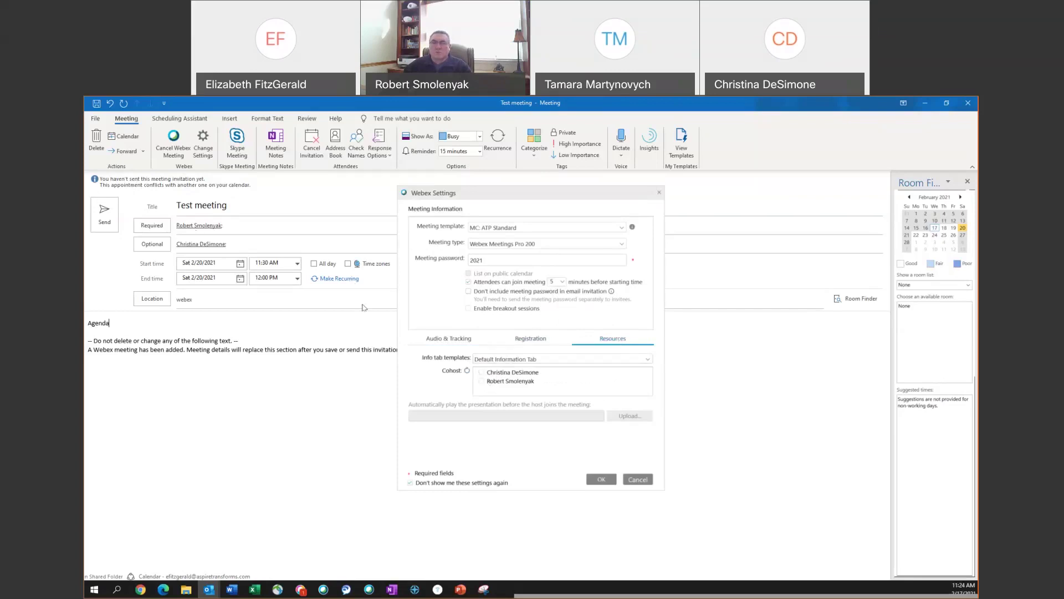
{"action": "left_click", "coordinate": [482, 382]}
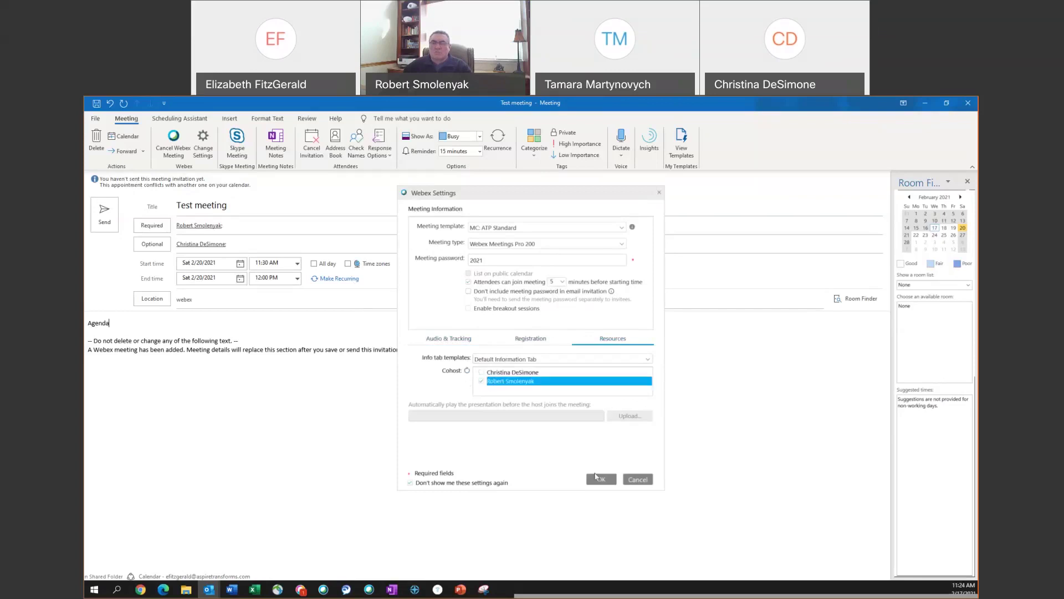
{"action": "left_click", "coordinate": [601, 482]}
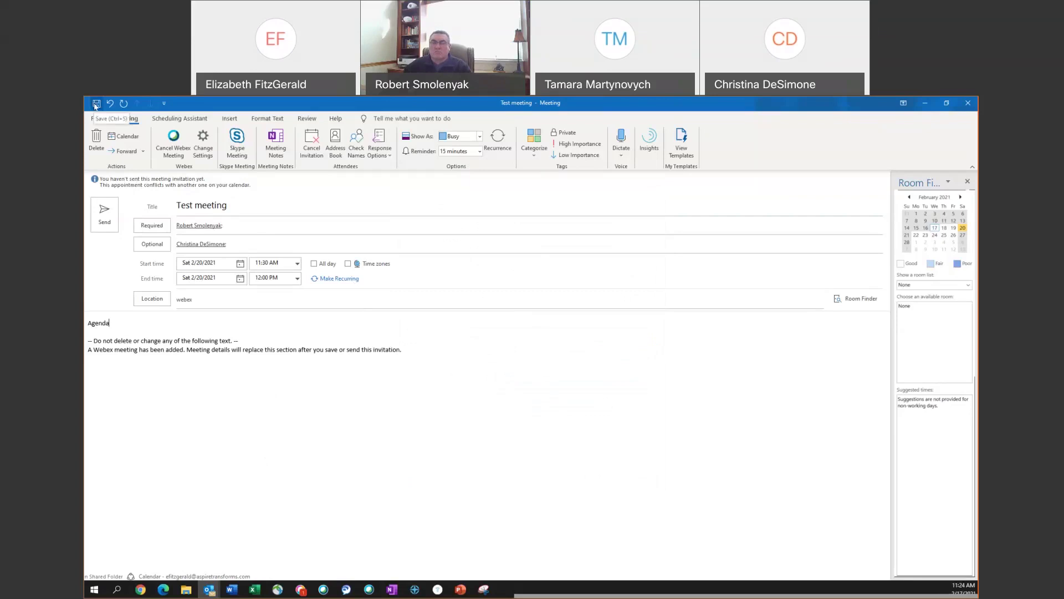
- Save the meeting to add Webex join details and move it to 2/17/2021
{"action": "left_click", "coordinate": [95, 105]}
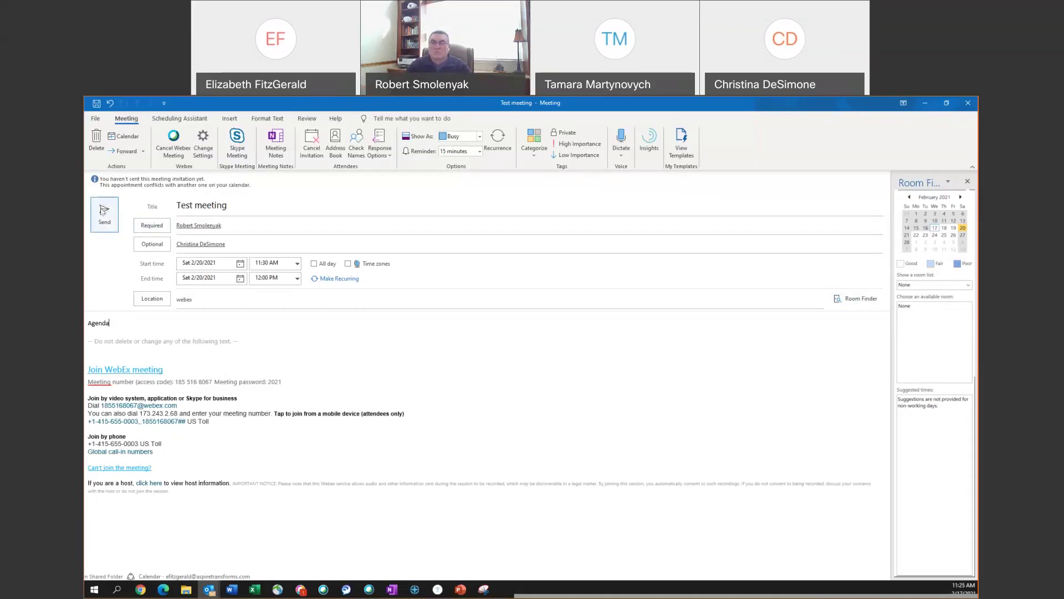
{"action": "left_click", "coordinate": [241, 264]}
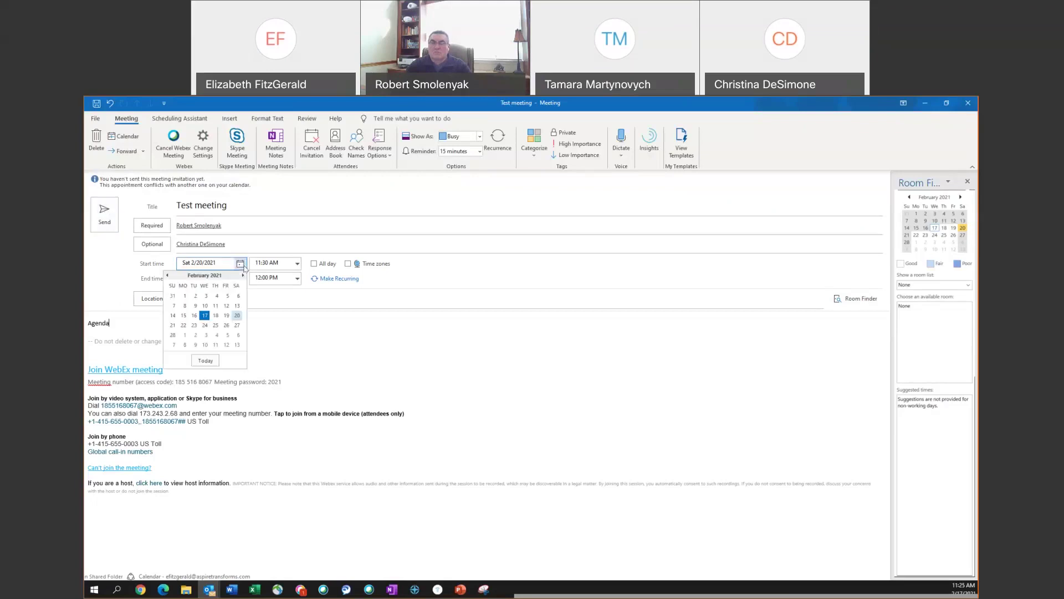
{"action": "left_click", "coordinate": [206, 323]}
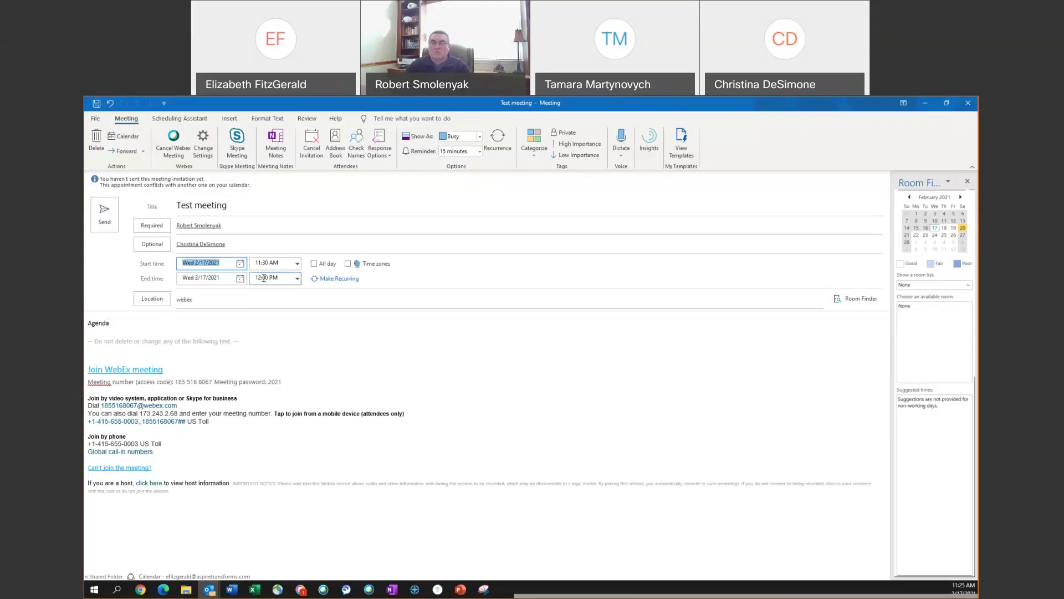
- Start the meeting at 8:00 PM and send the invitation
{"action": "left_click", "coordinate": [298, 264]}
{"action": "scroll", "coordinate": [298, 318], "scroll_direction": "down", "scroll_amount": 3}
{"action": "scroll", "coordinate": [298, 317], "scroll_direction": "down", "scroll_amount": 2}
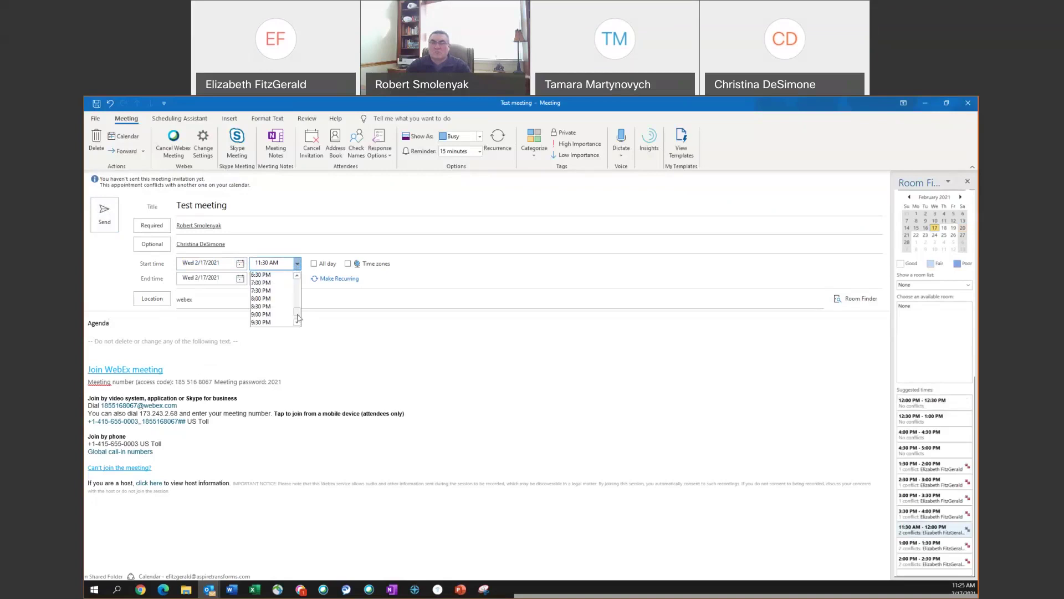
{"action": "left_click", "coordinate": [266, 302]}
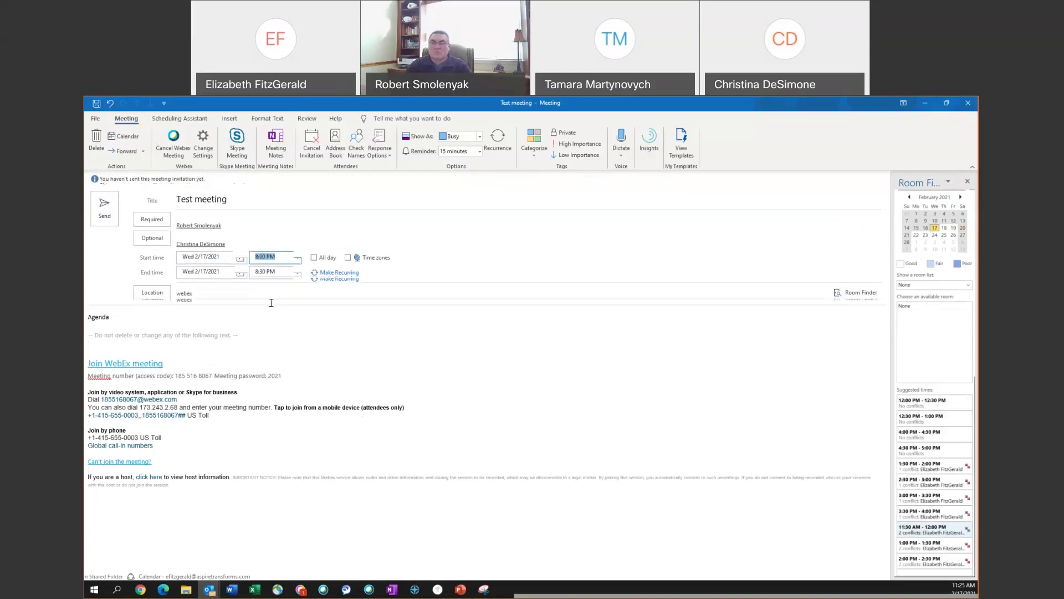
{"action": "left_click", "coordinate": [111, 215]}
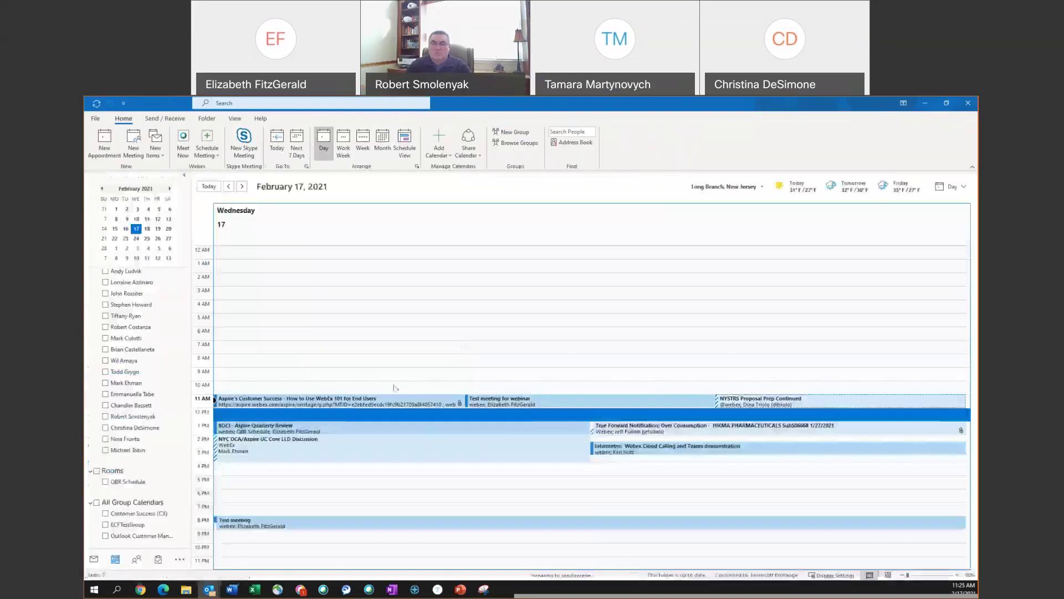
- Create a new Personal Room meeting from Outlook's Webex Schedule Meeting menu
{"action": "mouse_move", "coordinate": [261, 524]}
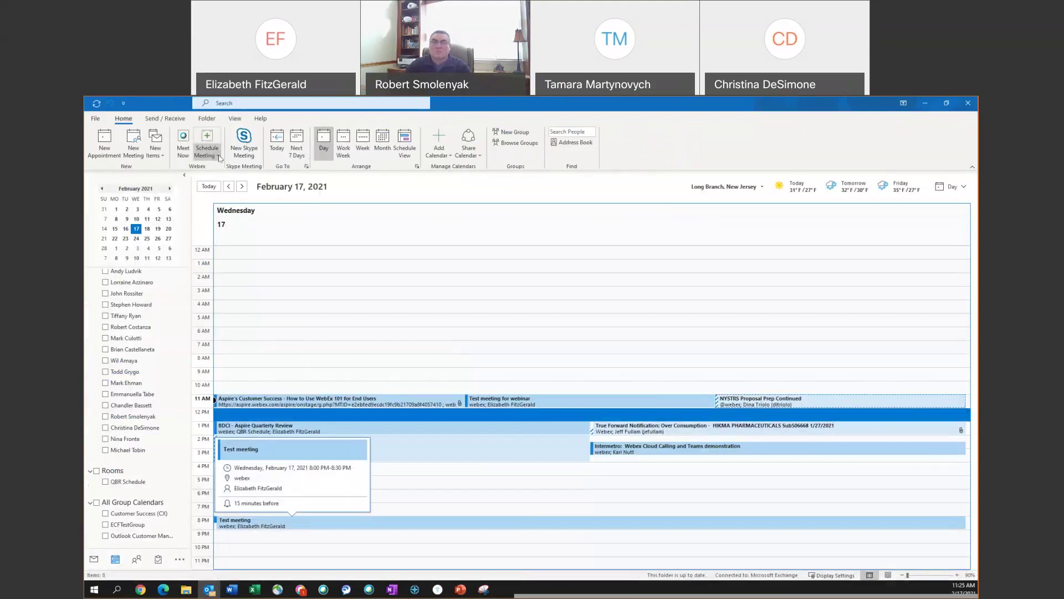
{"action": "left_click", "coordinate": [219, 158]}
{"action": "left_click", "coordinate": [249, 181]}
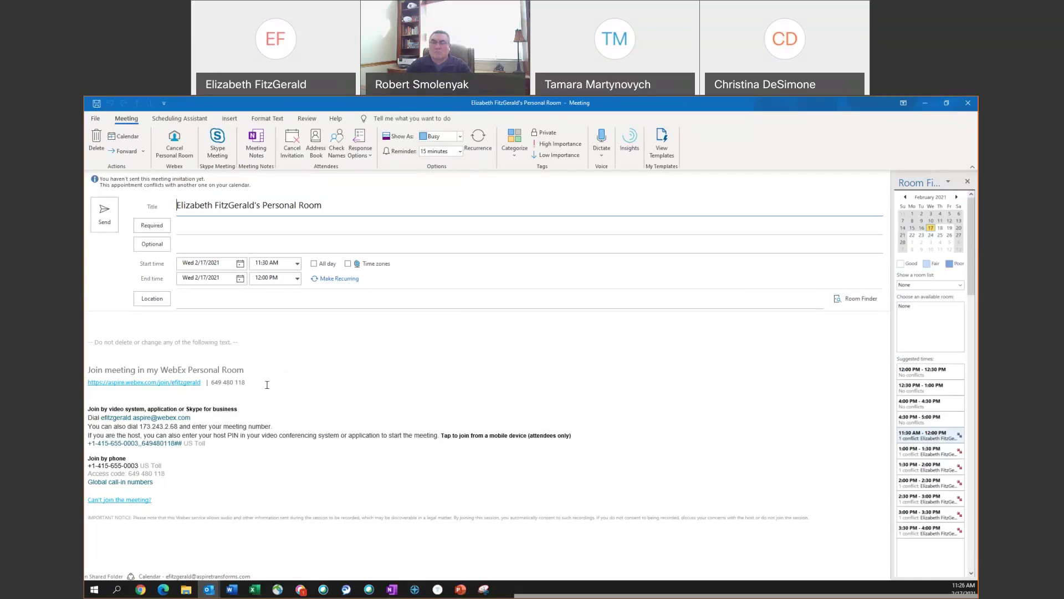
- Retitle it 'Test personal room meeting' and add one required and one optional attendee
{"action": "left_click_drag", "start_coordinate": [339, 204], "coordinate": [174, 199]}
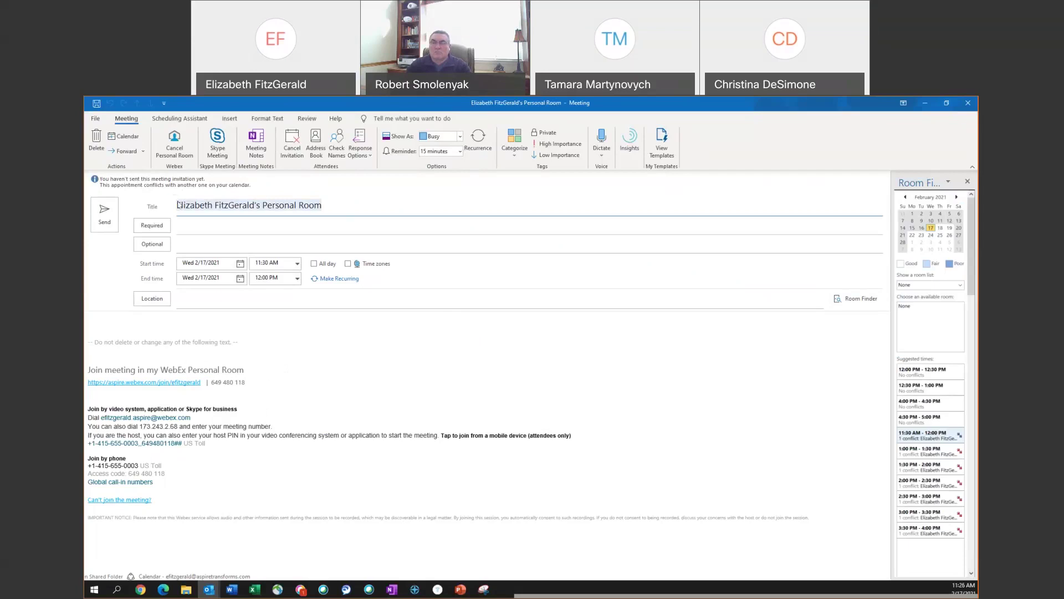
{"action": "type", "text": "Test per"}
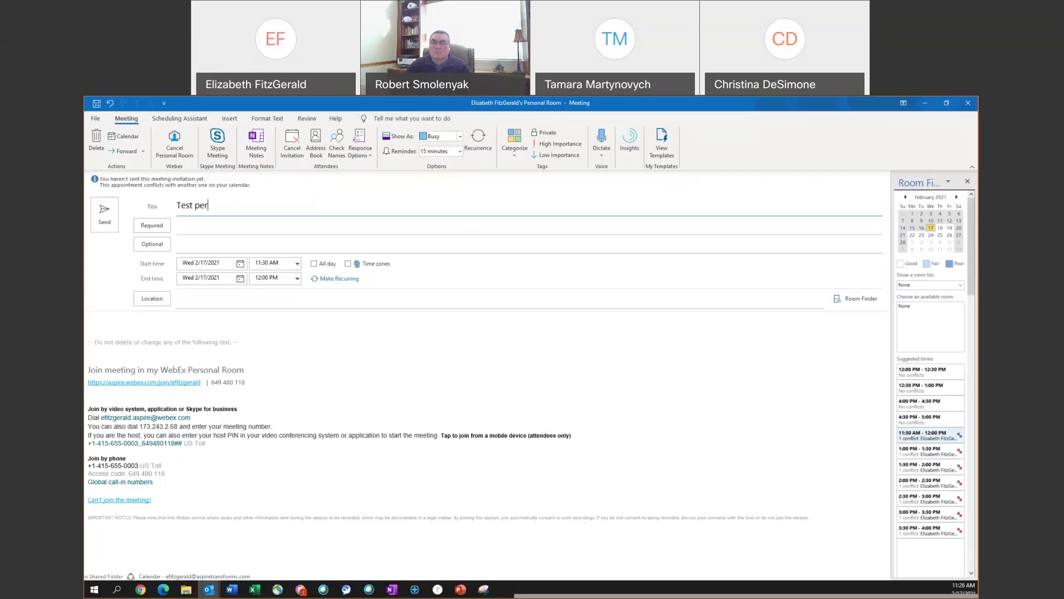
{"action": "type", "text": "sonal room meeting"}
{"action": "left_click", "coordinate": [190, 226]}
{"action": "type", "text": "rober"}
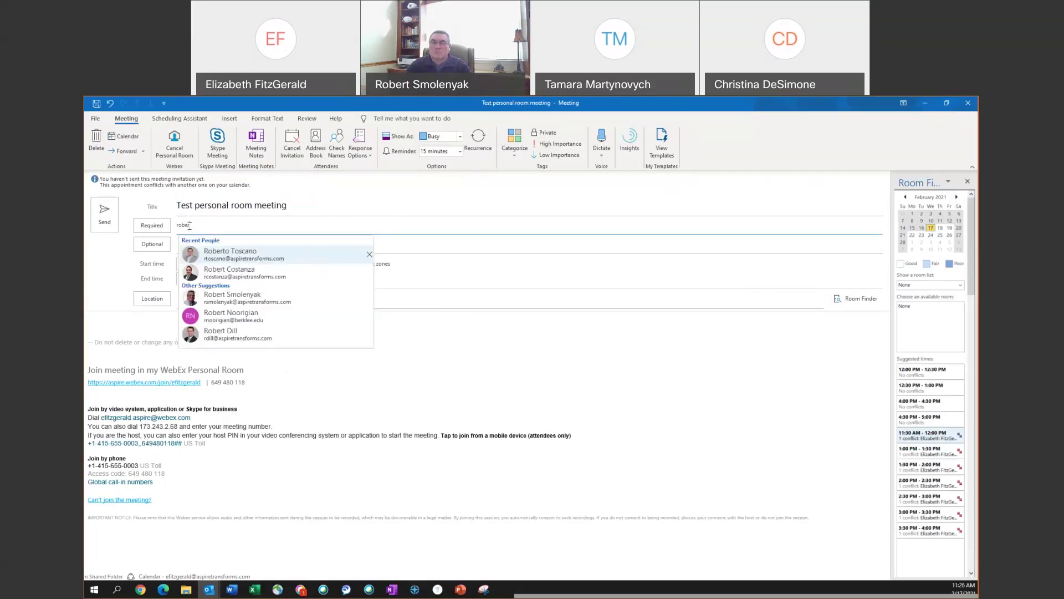
{"action": "type", "text": "t"}
{"action": "key", "text": "Down"}
{"action": "key", "text": "Down"}
{"action": "key", "text": "Return"}
{"action": "left_click", "coordinate": [242, 246]}
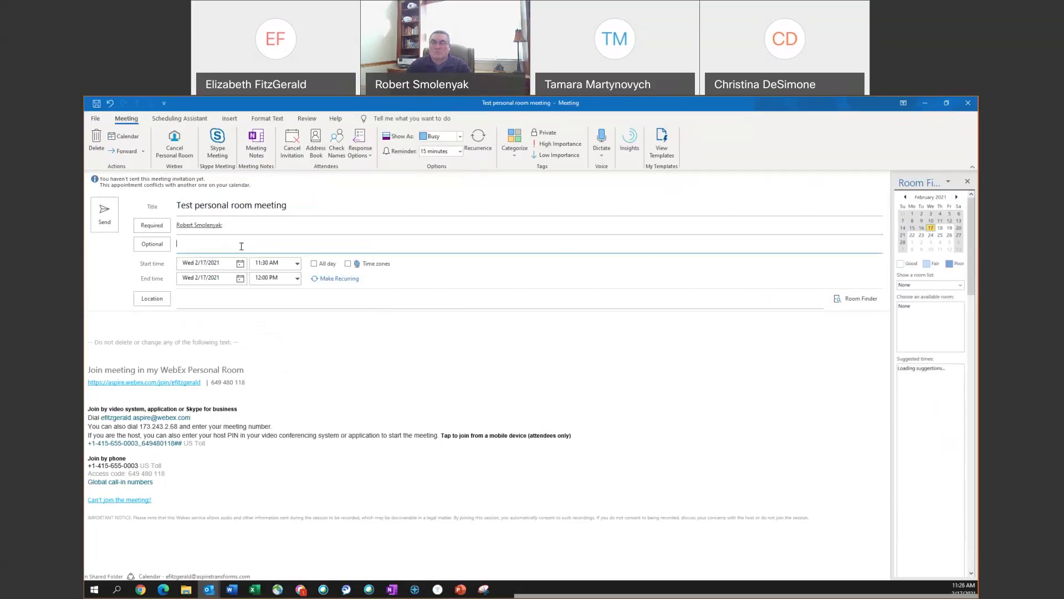
{"action": "type", "text": "chr"}
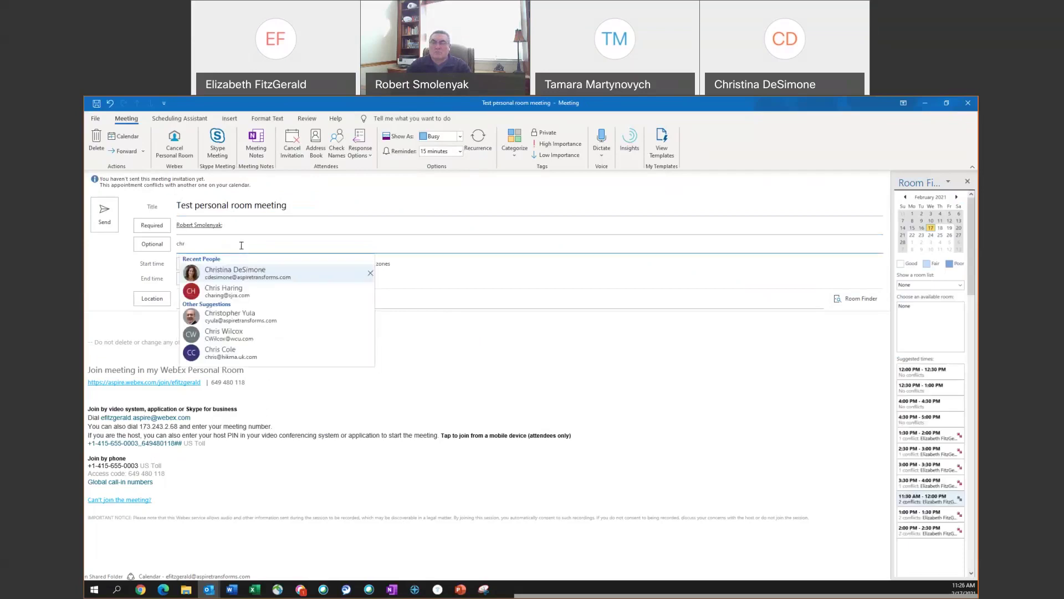
{"action": "left_click", "coordinate": [247, 270]}
- Keep the 2/17/2021 date and set the start time to 9:00 PM
{"action": "left_click", "coordinate": [240, 264]}
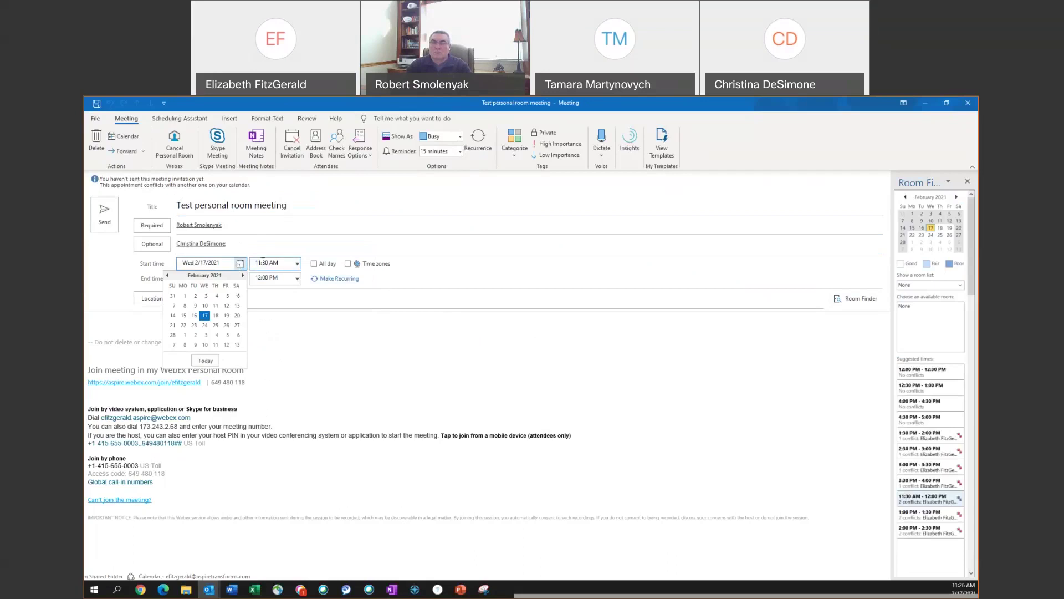
{"action": "left_click", "coordinate": [282, 261]}
{"action": "left_click", "coordinate": [297, 263]}
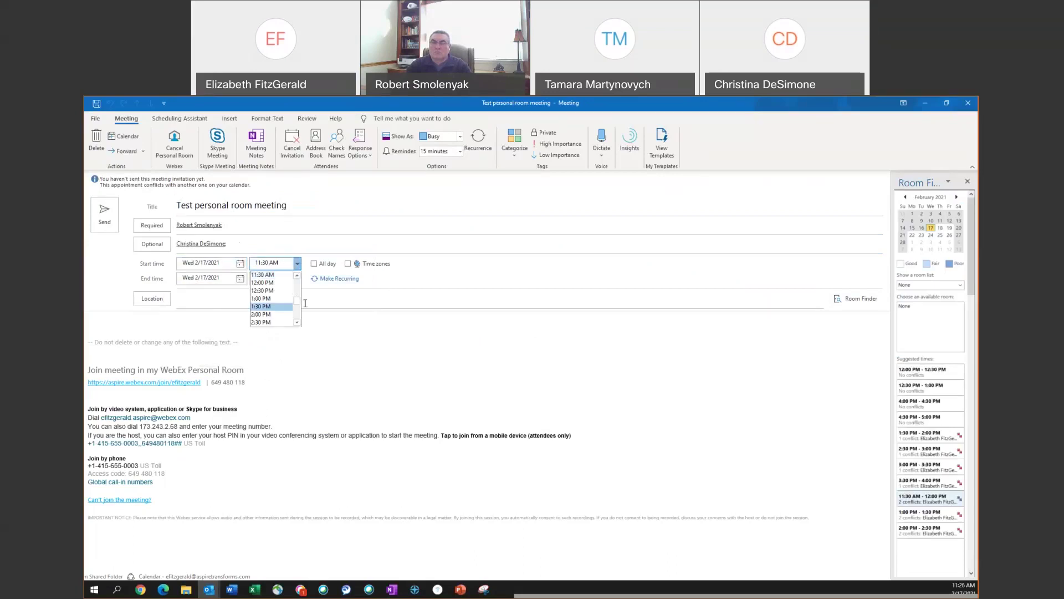
{"action": "scroll", "coordinate": [299, 314], "scroll_direction": "down", "scroll_amount": 5}
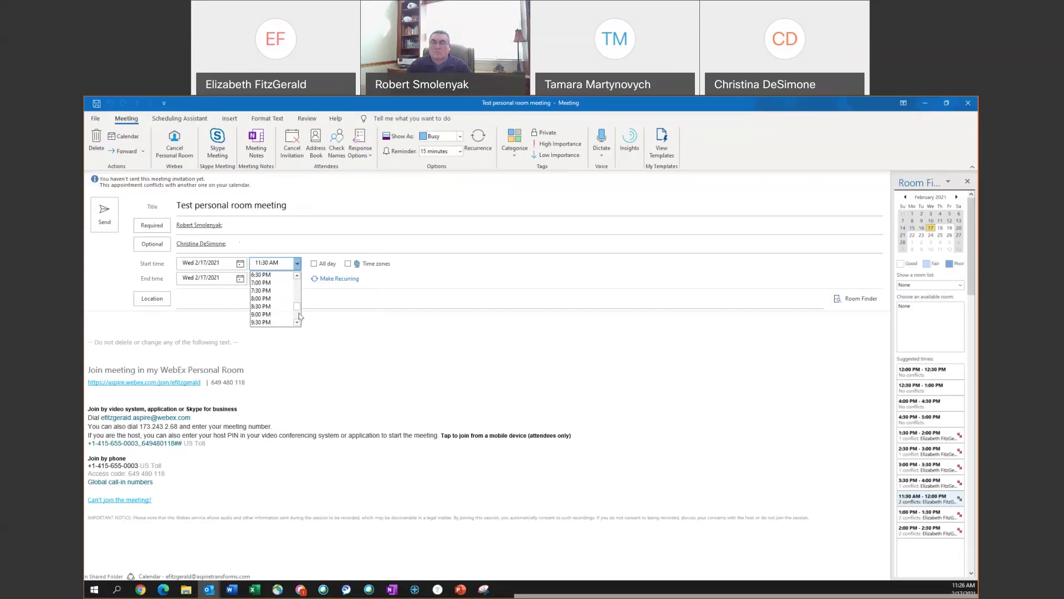
{"action": "left_click", "coordinate": [282, 314]}
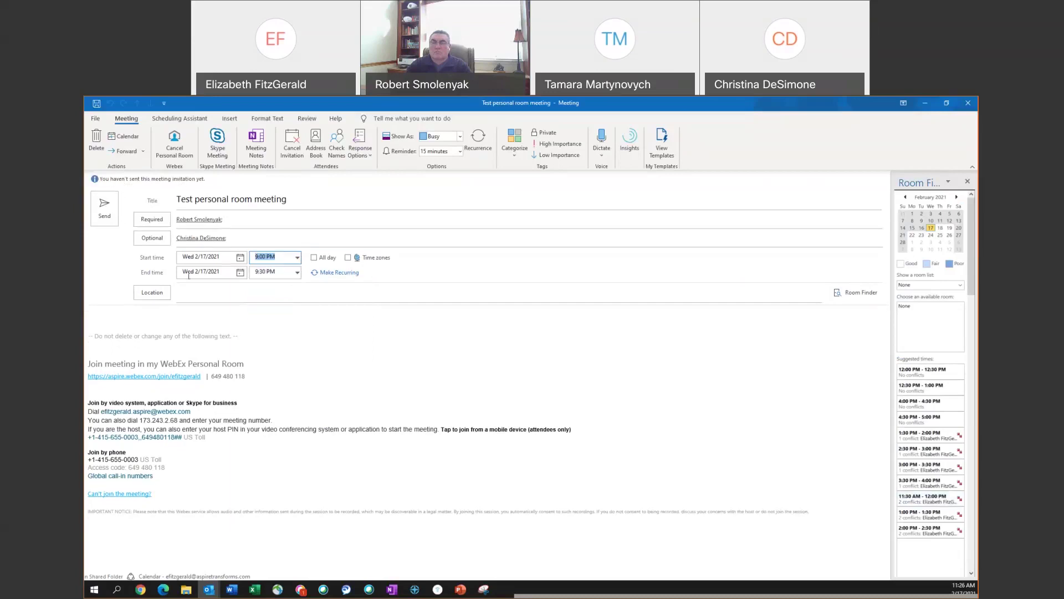
- Enter a street address as location, add an 'Agenda' line, and send the invitation
{"action": "left_click", "coordinate": [198, 291]}
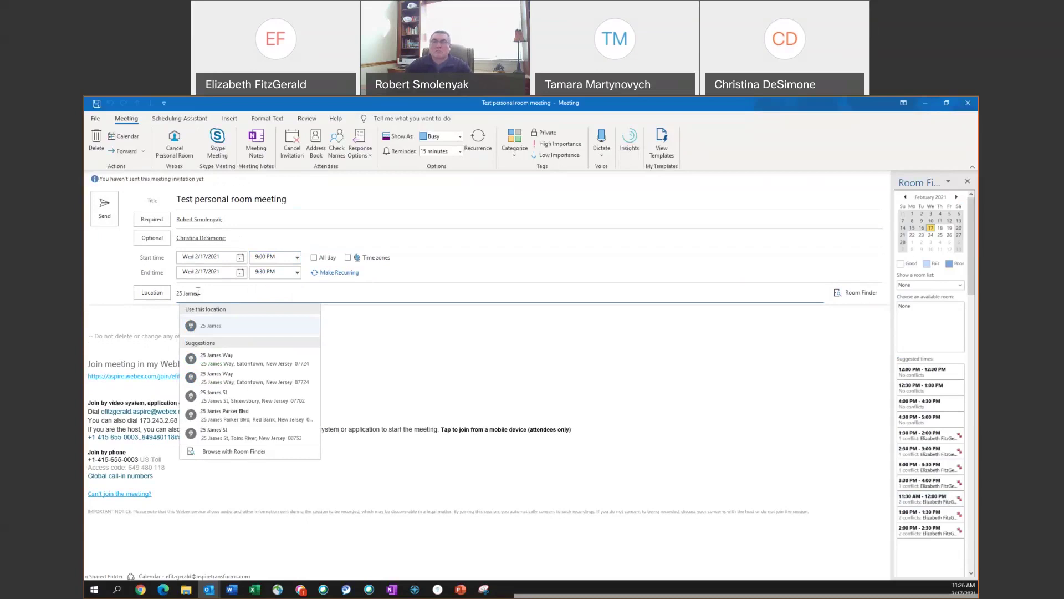
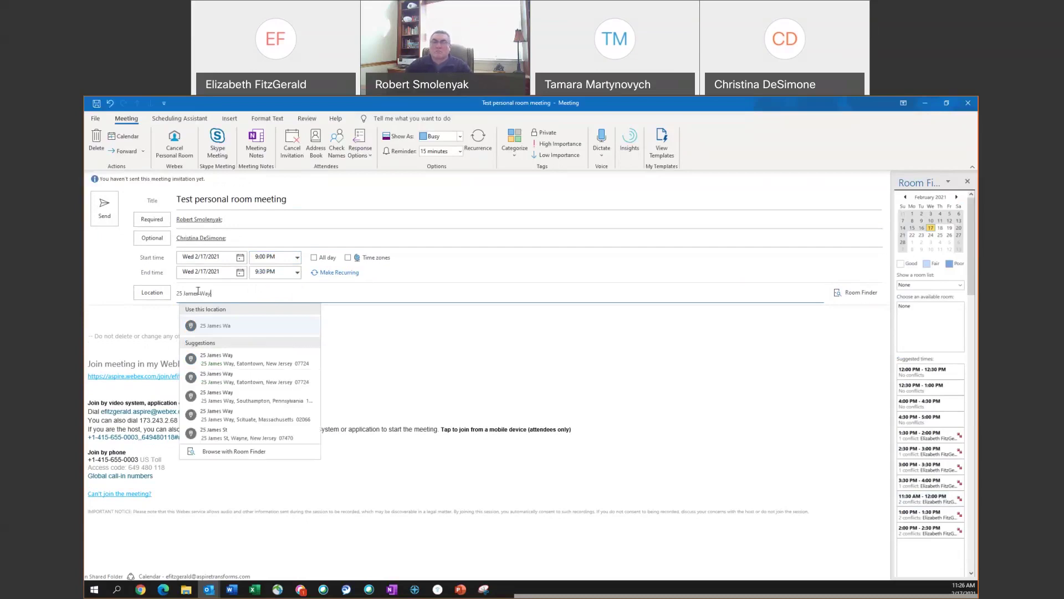
{"action": "left_click", "coordinate": [158, 313]}
{"action": "type", "text": "Agenda"}
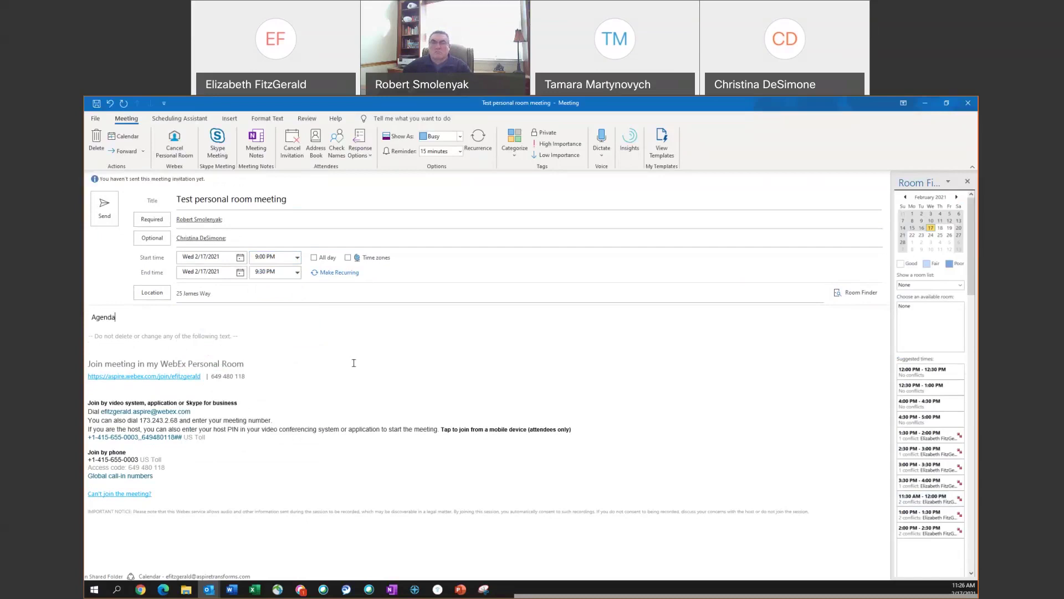
{"action": "left_click", "coordinate": [105, 209]}
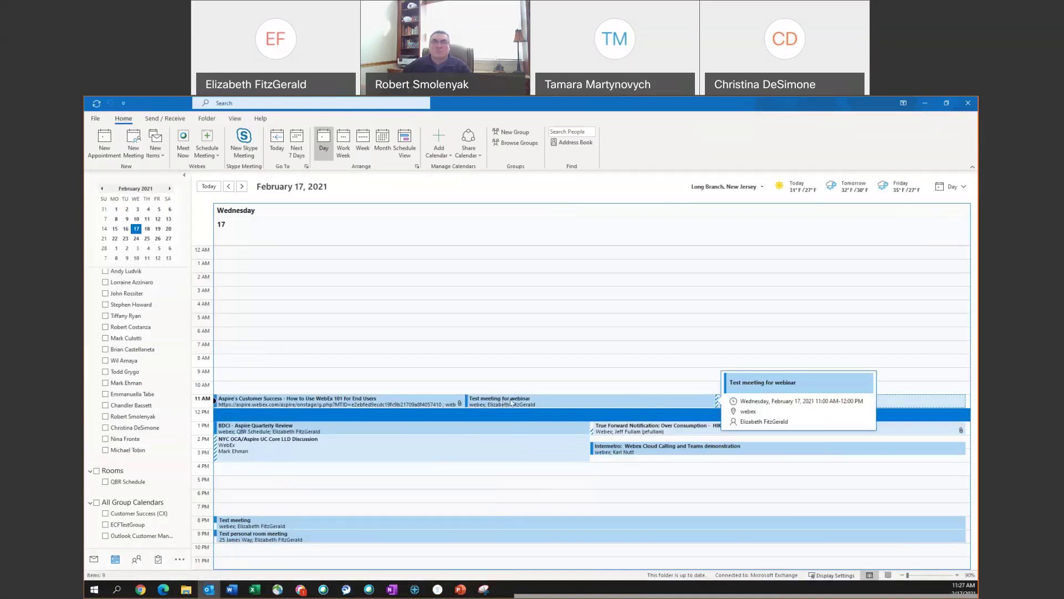
- Select the 11 AM Test meeting for webinar entry on the February 17, 2021 day calendar
{"action": "left_click", "coordinate": [511, 402]}
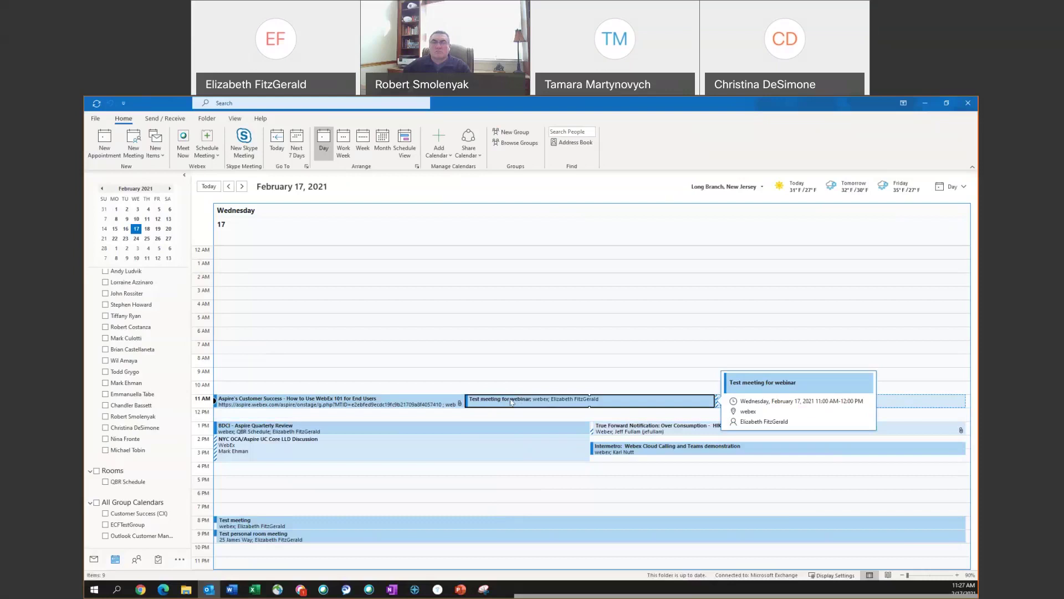
- Open the Test meeting for webinar invitation, inspect its Webex join link, and maximize the Personal Room window
{"action": "double_click", "coordinate": [511, 402]}
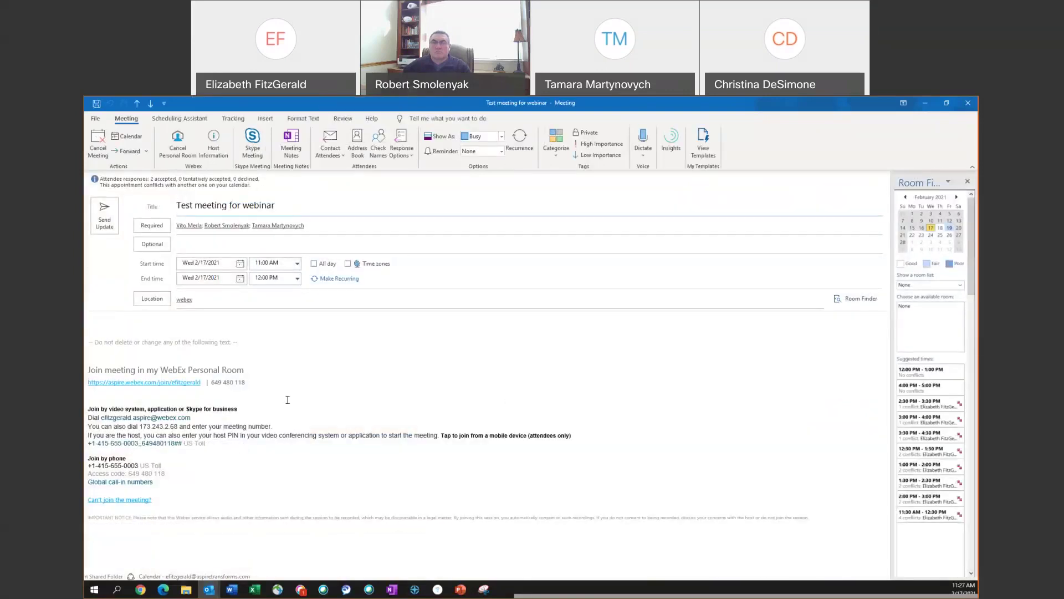
{"action": "double_click", "coordinate": [167, 393]}
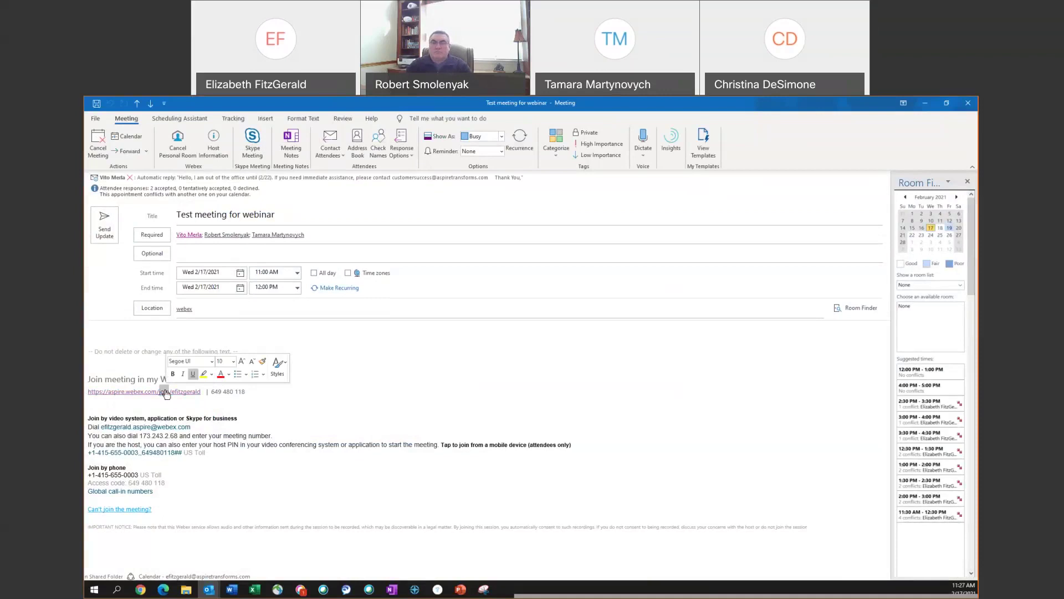
{"action": "left_click", "coordinate": [422, 357]}
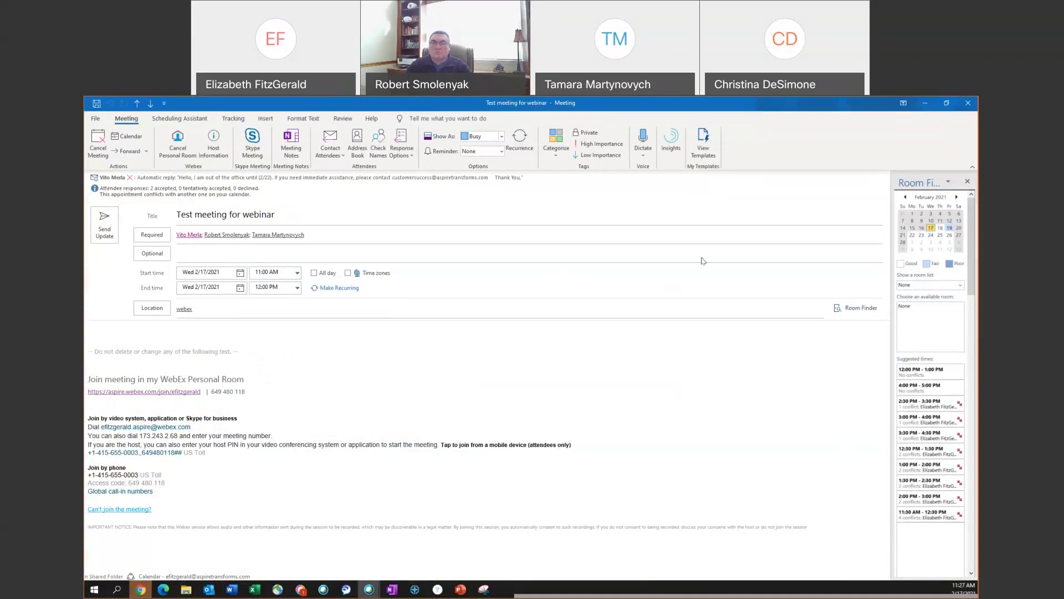
{"action": "left_click", "coordinate": [728, 255]}
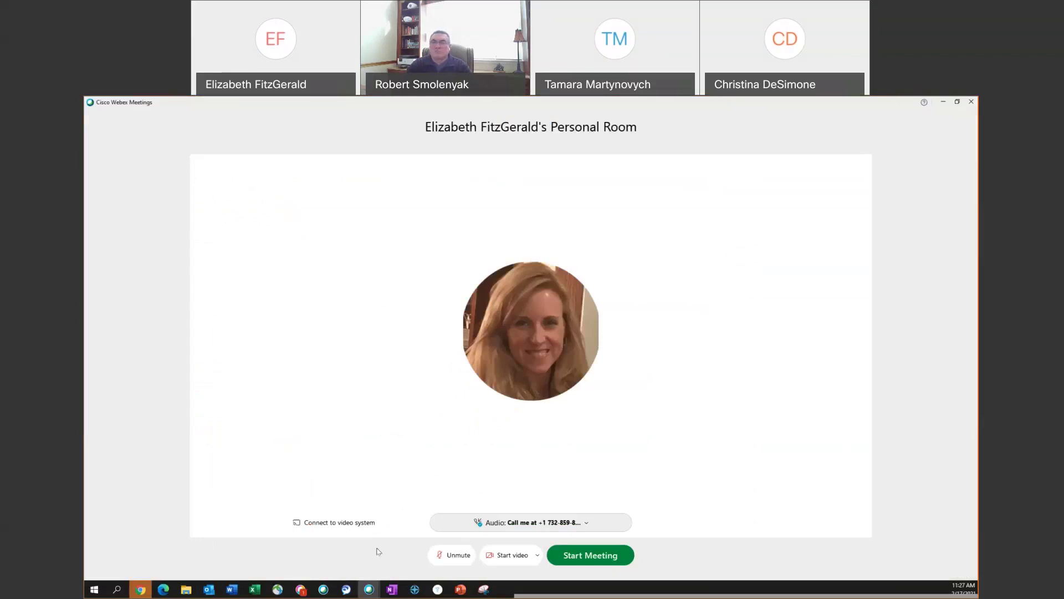
- Start the Personal Room meeting with Don't connect to audio, camera on and a Blur background
{"action": "left_click", "coordinate": [595, 523]}
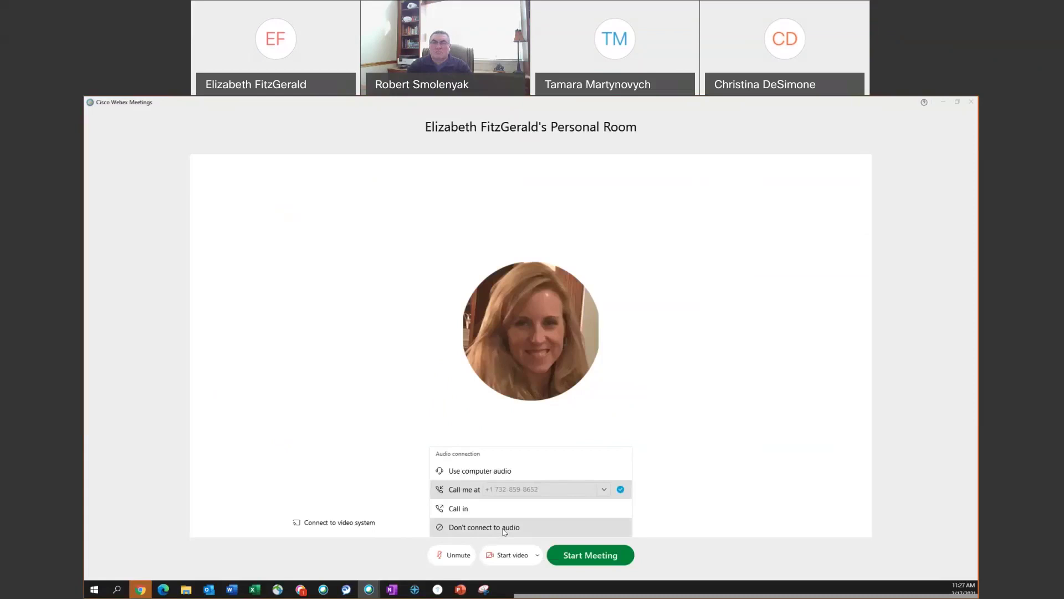
{"action": "left_click", "coordinate": [505, 528]}
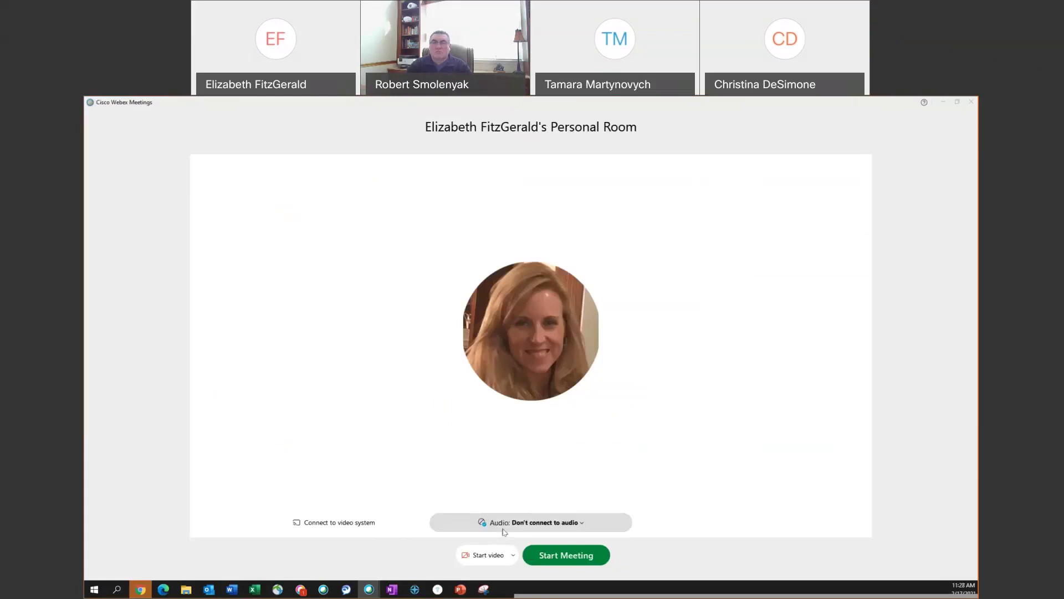
{"action": "left_click", "coordinate": [499, 562]}
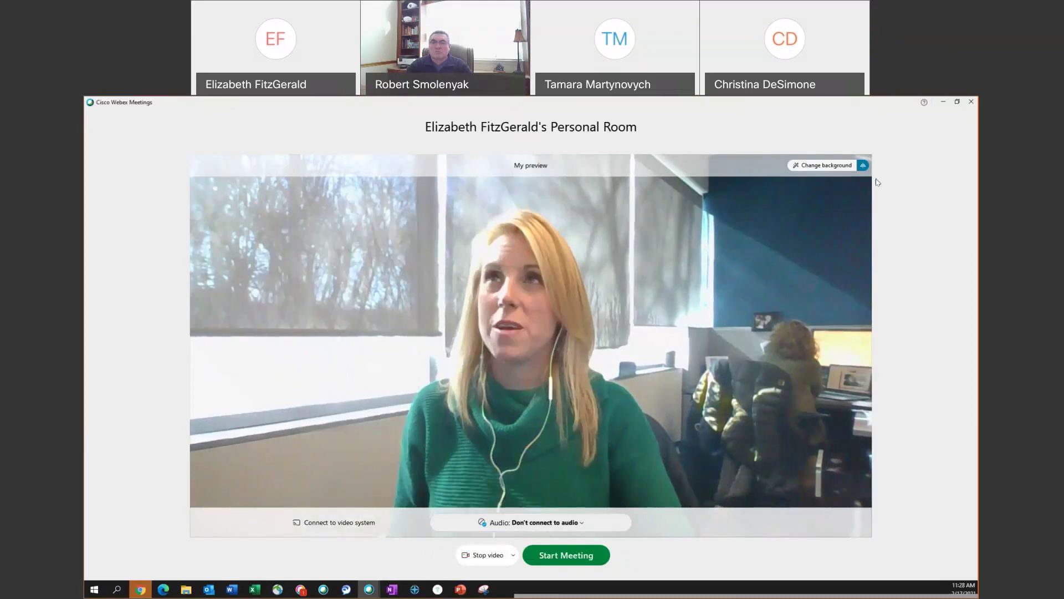
{"action": "left_click", "coordinate": [849, 166]}
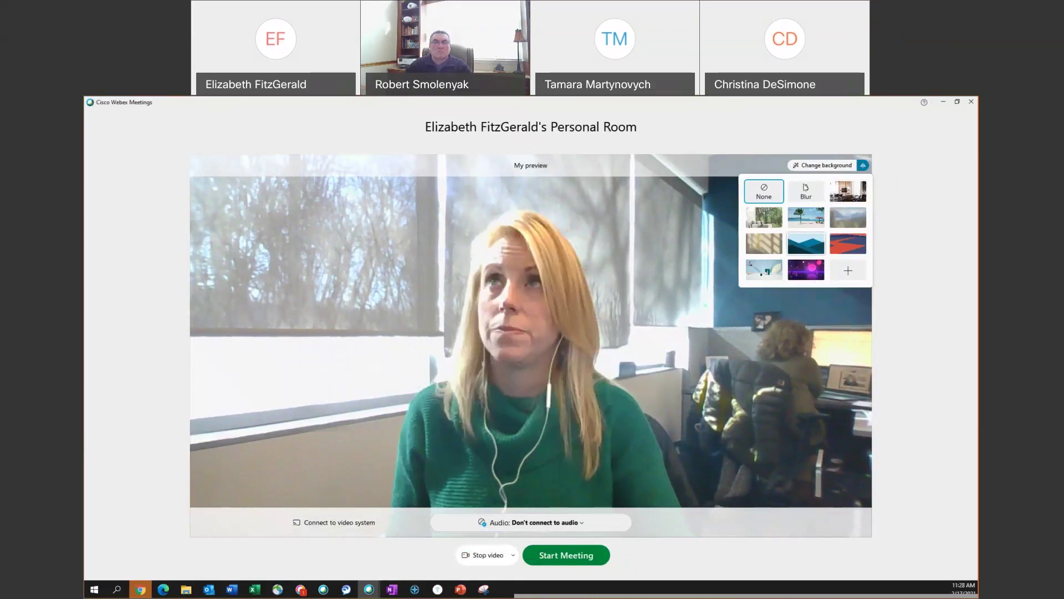
{"action": "left_click", "coordinate": [807, 190]}
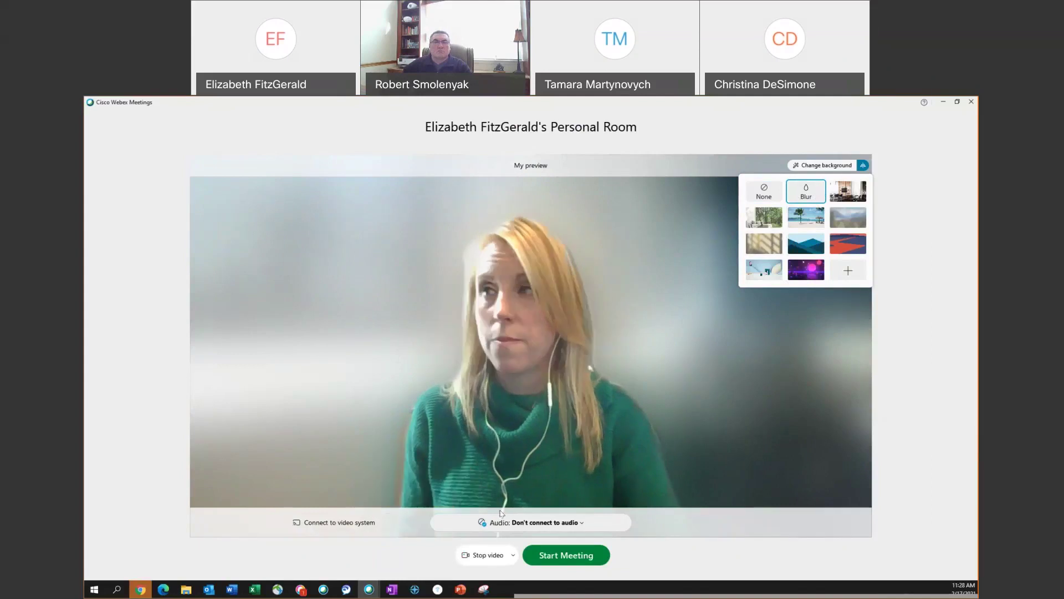
{"action": "left_click", "coordinate": [551, 553]}
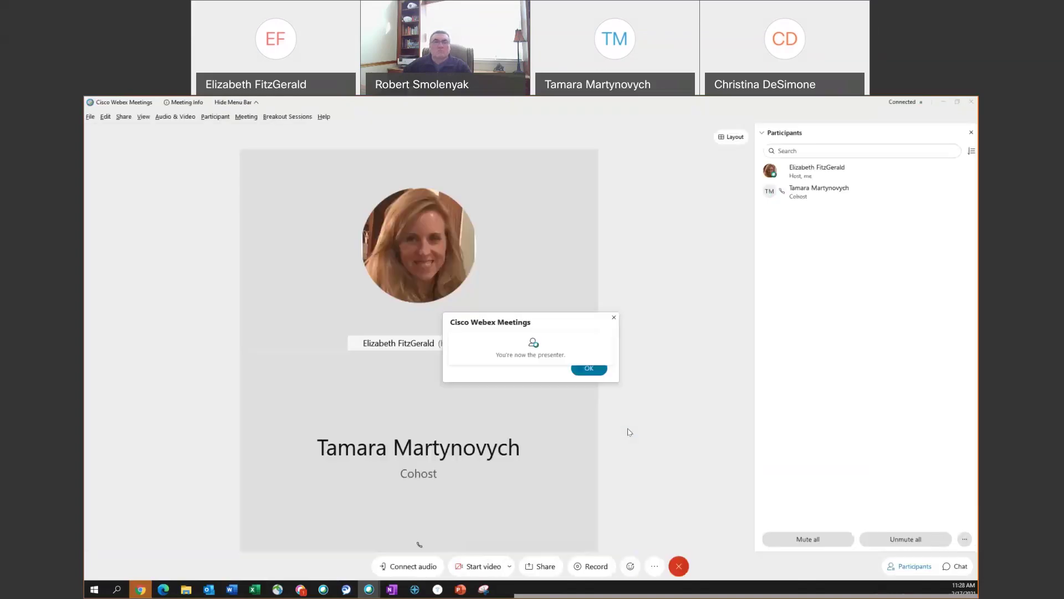
{"action": "left_click", "coordinate": [595, 370]}
- Dismiss the host notice and bring up the Audio connection options
{"action": "left_click", "coordinate": [595, 371]}
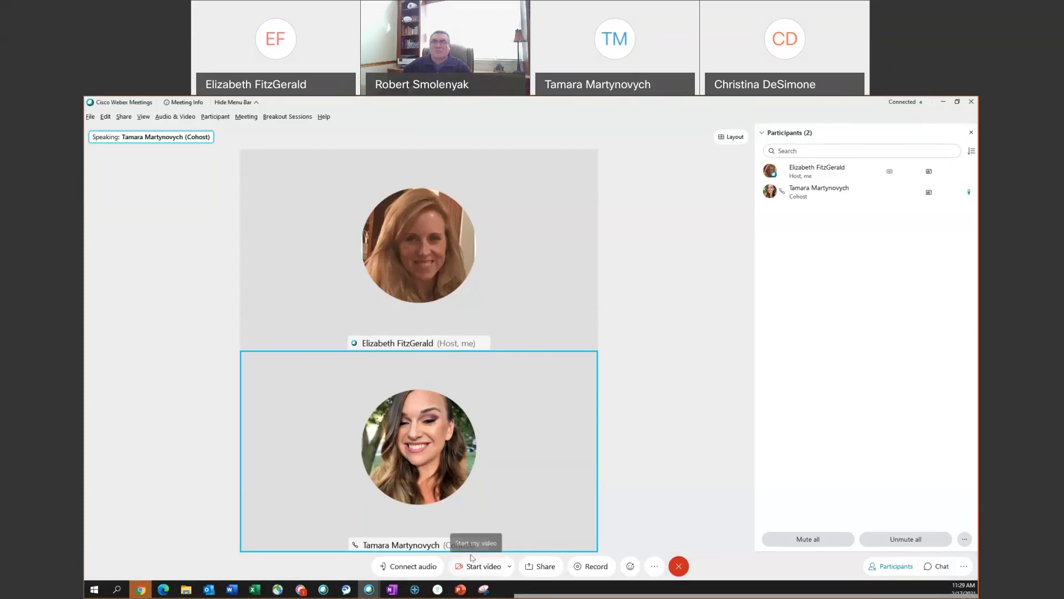
{"action": "left_click", "coordinate": [403, 570]}
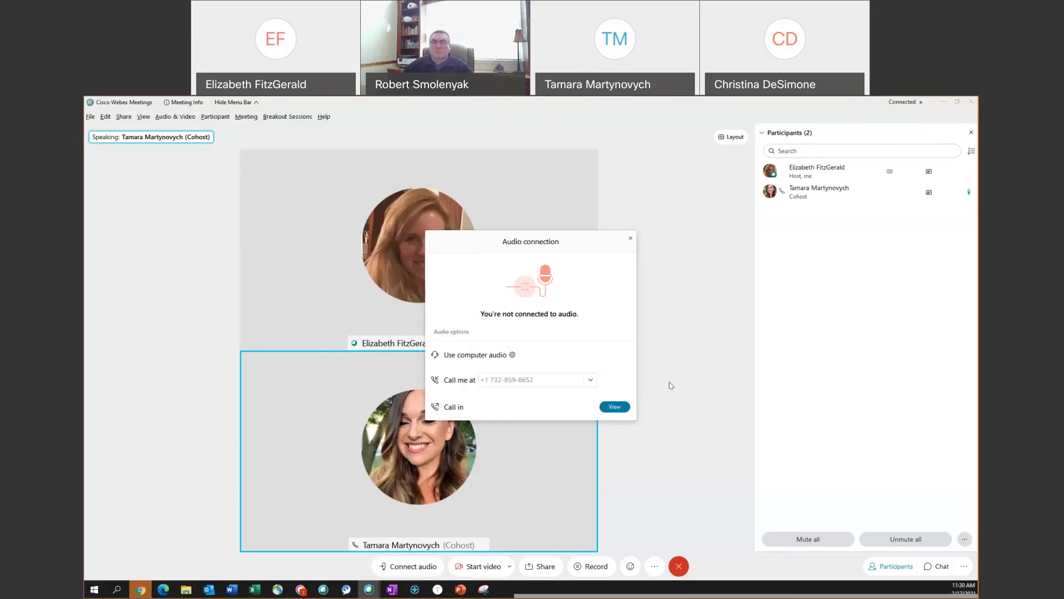
- Close the audio dialog, turn the camera on and back off, then bring up Share Content
{"action": "left_click", "coordinate": [630, 240]}
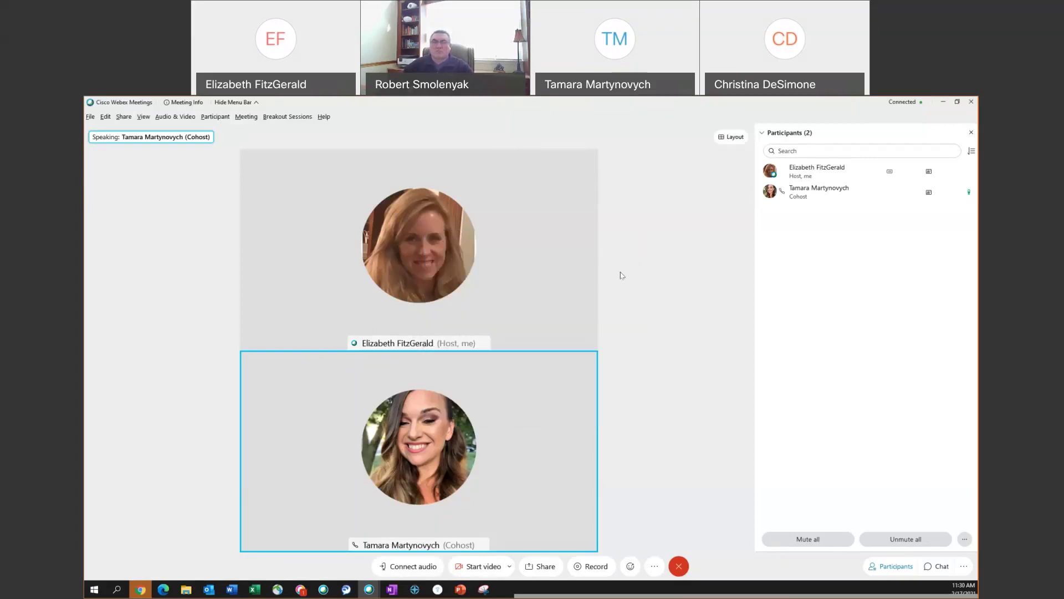
{"action": "left_click", "coordinate": [475, 566]}
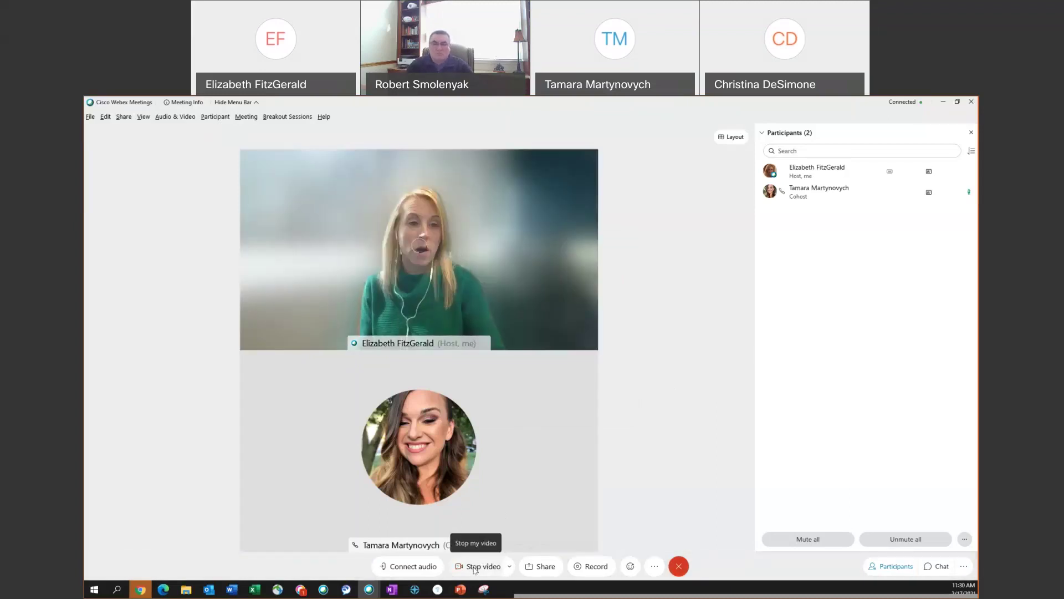
{"action": "left_click", "coordinate": [476, 566]}
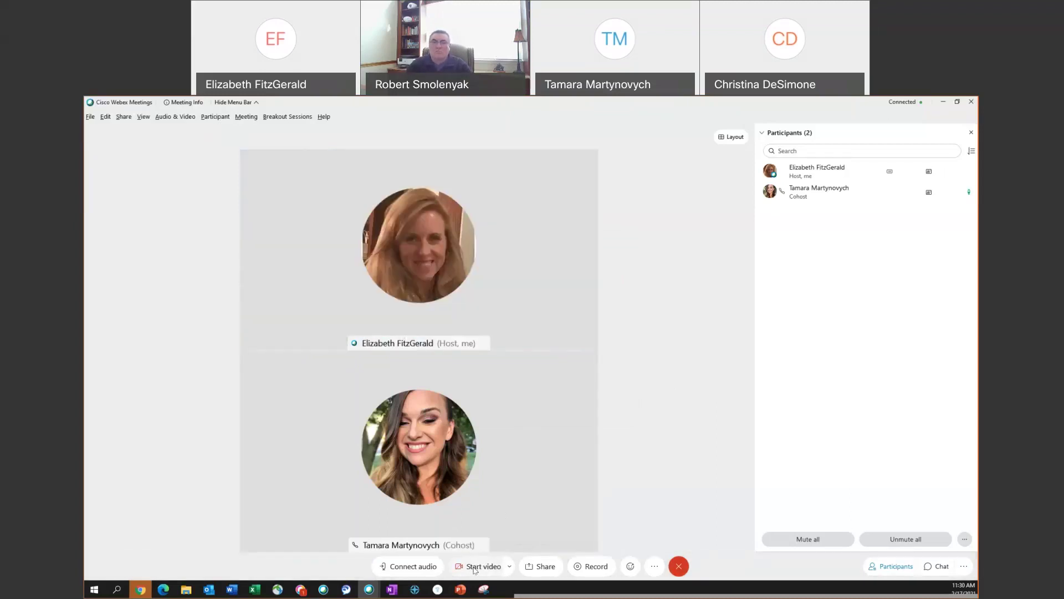
{"action": "left_click", "coordinate": [537, 567]}
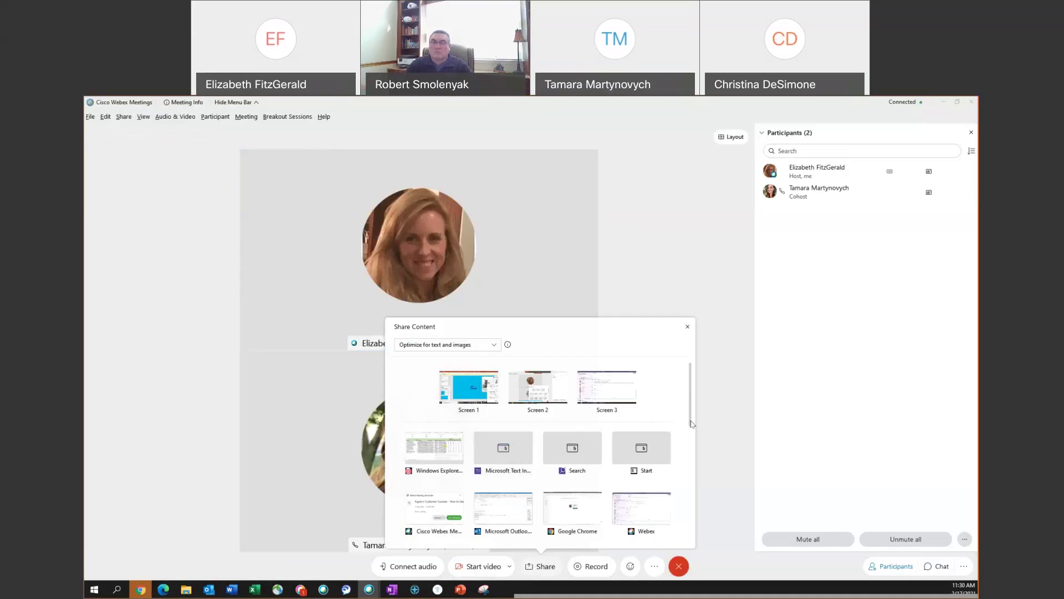
{"action": "left_click_drag", "start_coordinate": [692, 424], "coordinate": [687, 528]}
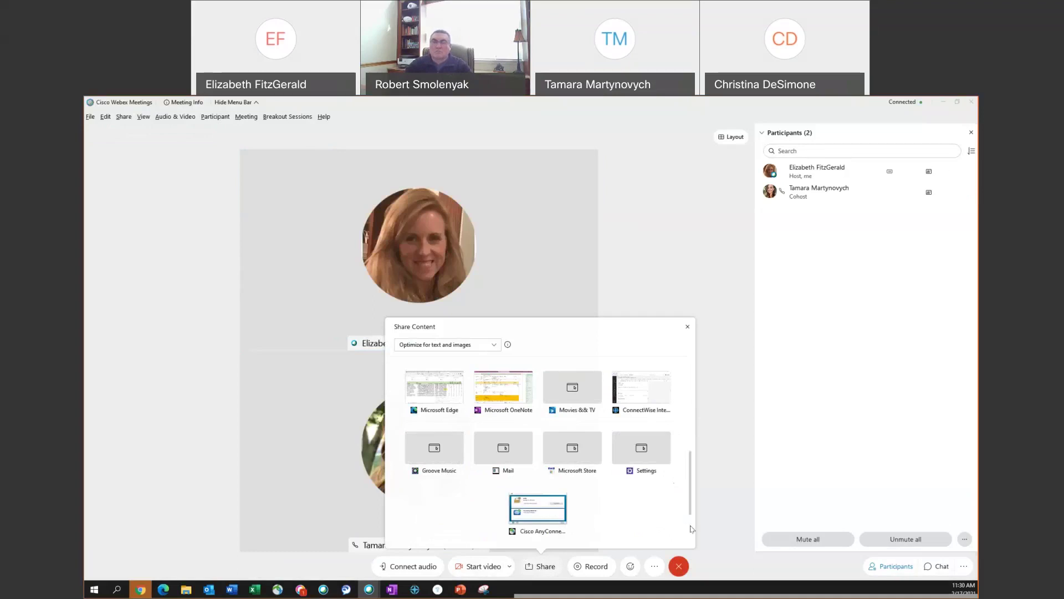
{"action": "scroll", "coordinate": [687, 528], "scroll_direction": "down", "scroll_amount": 2}
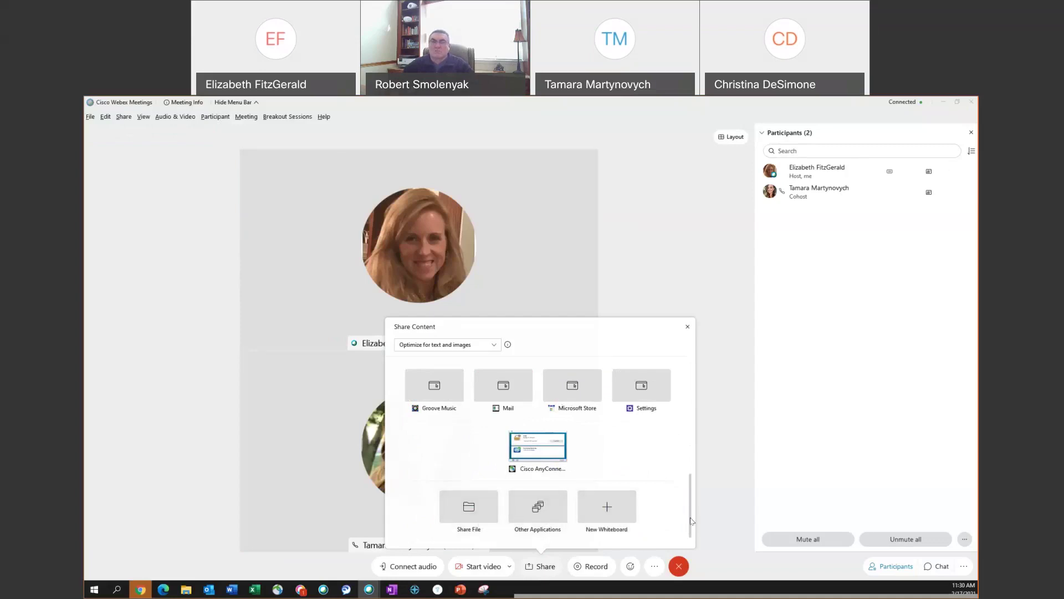
{"action": "left_click_drag", "start_coordinate": [691, 520], "coordinate": [687, 404]}
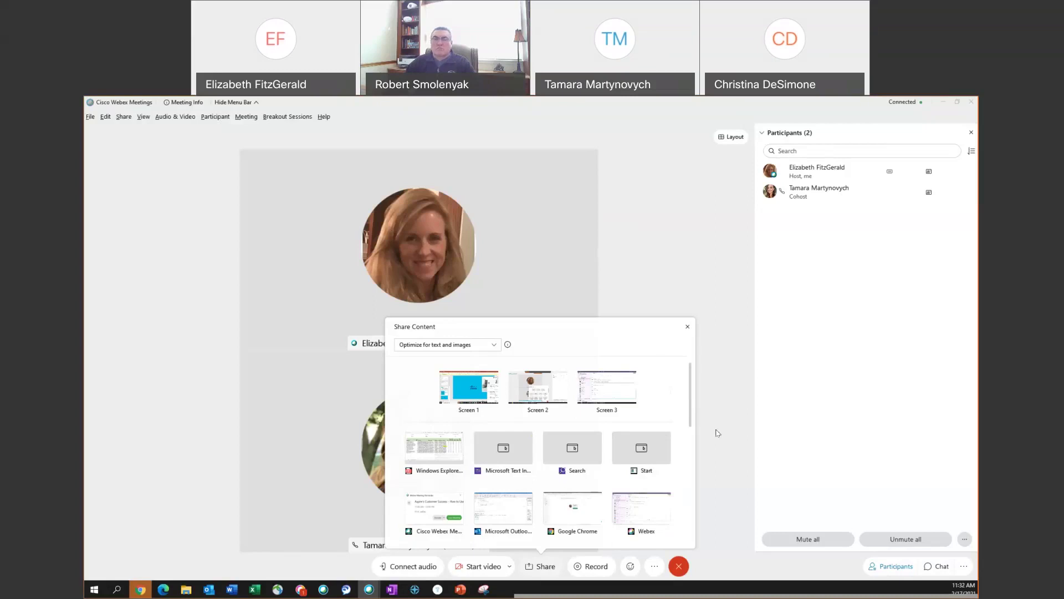
{"action": "mouse_move", "coordinate": [505, 467]}
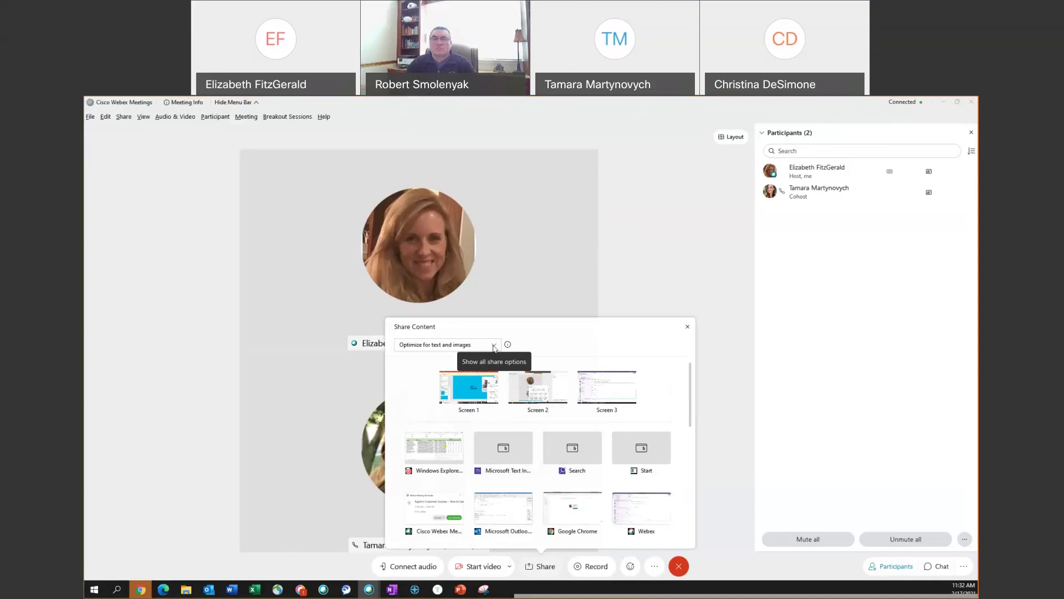
{"action": "left_click", "coordinate": [494, 346]}
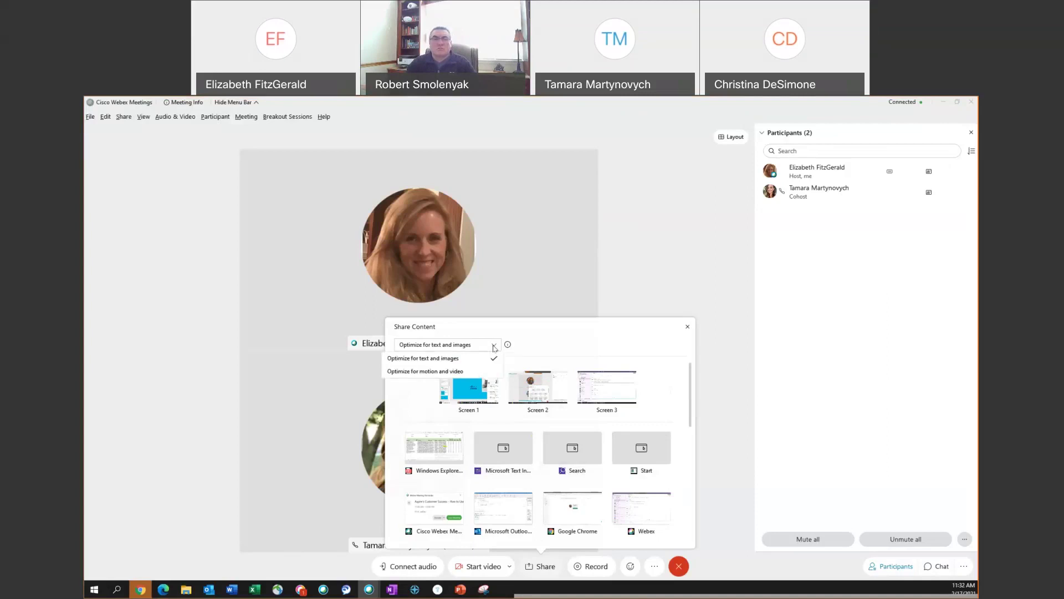
{"action": "left_click", "coordinate": [430, 372]}
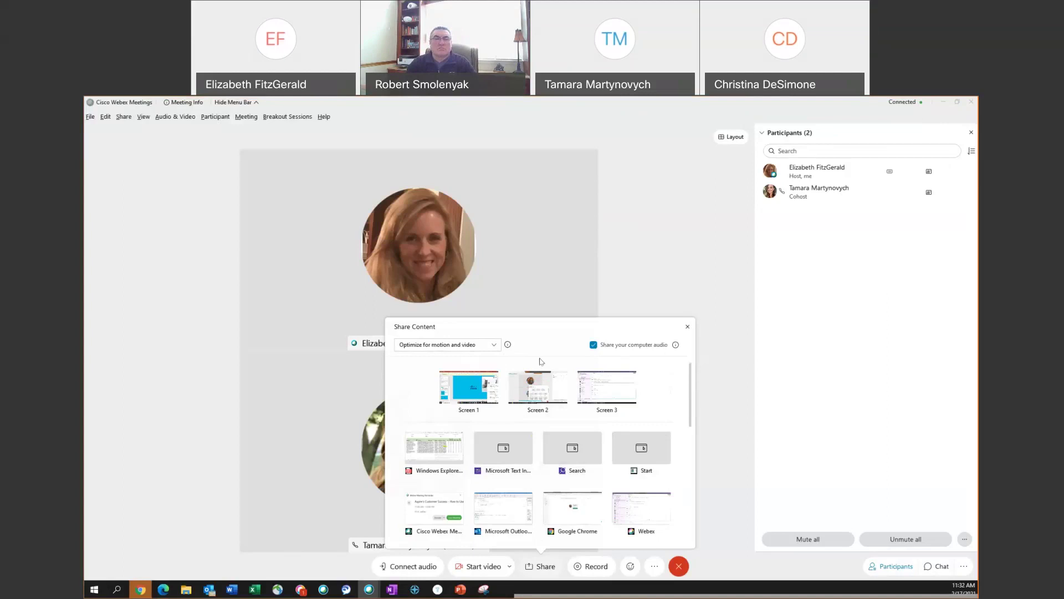
{"action": "left_click", "coordinate": [494, 345]}
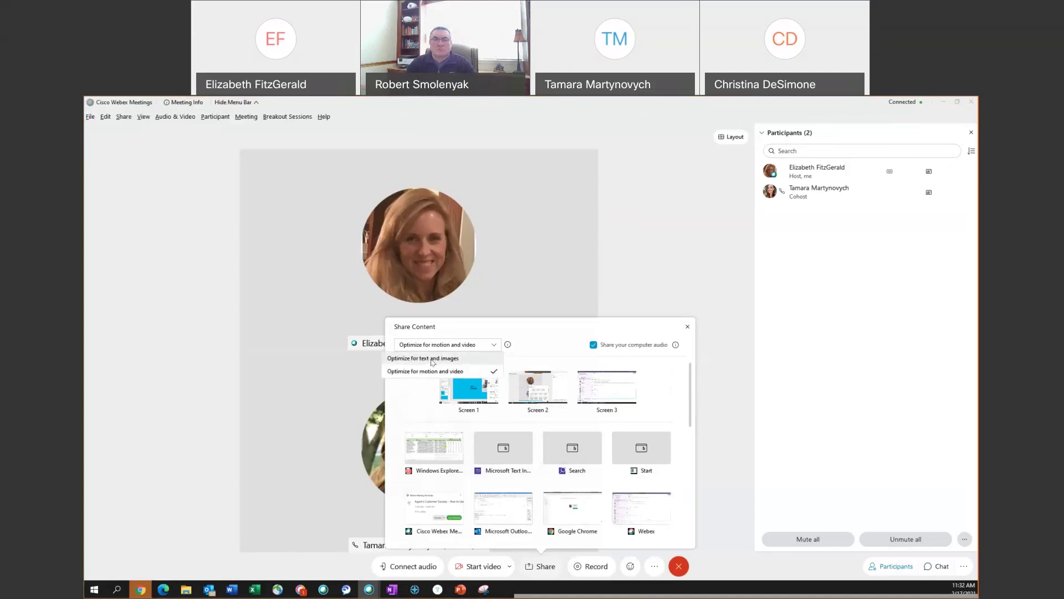
{"action": "left_click", "coordinate": [433, 360]}
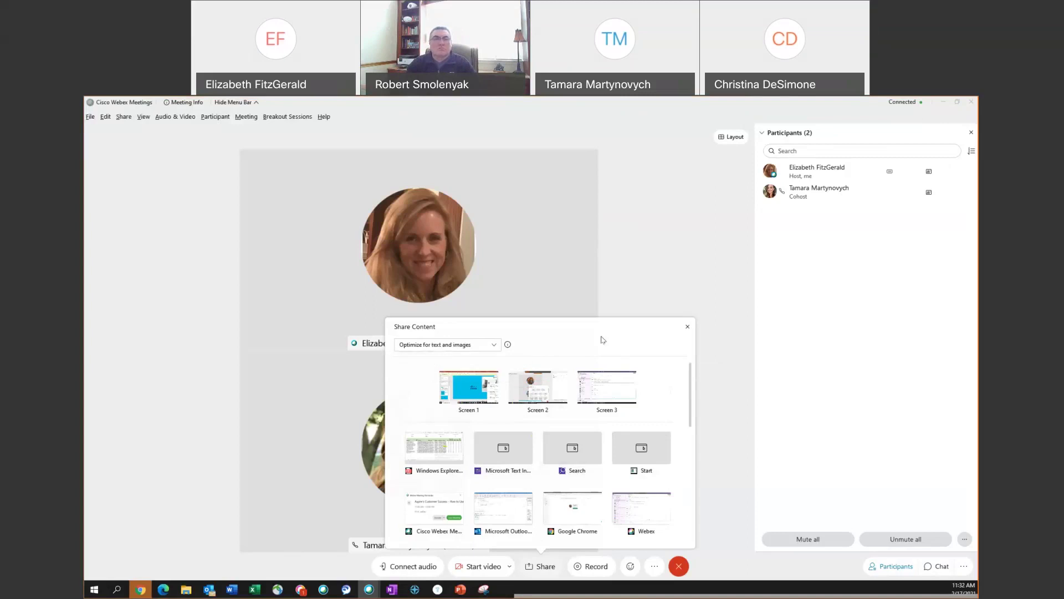
{"action": "left_click", "coordinate": [688, 328]}
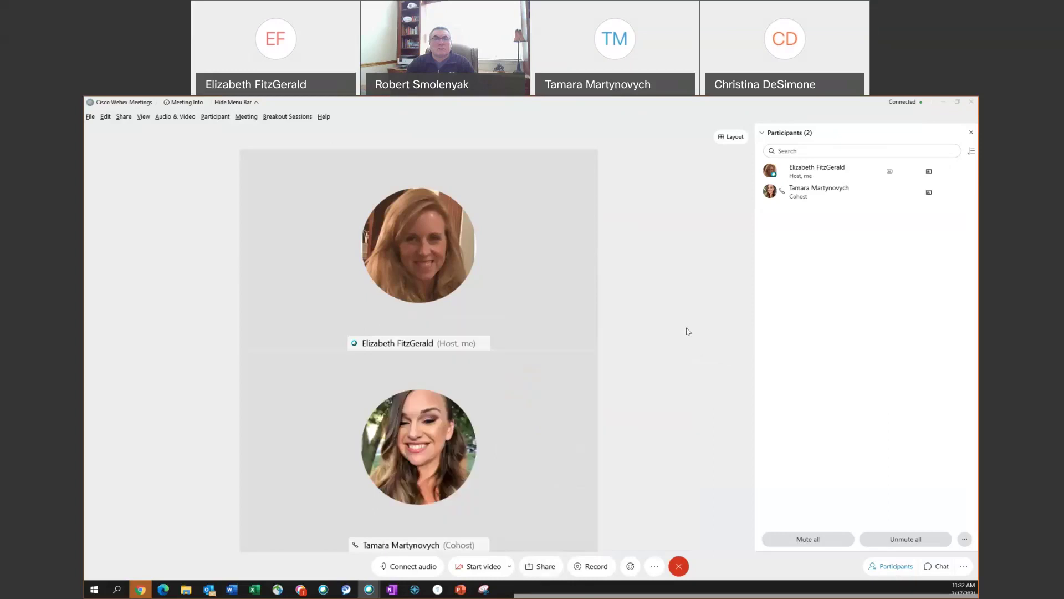
- Record the meeting in the cloud, pause and resume once, then stop the recording and confirm
{"action": "left_click", "coordinate": [592, 568]}
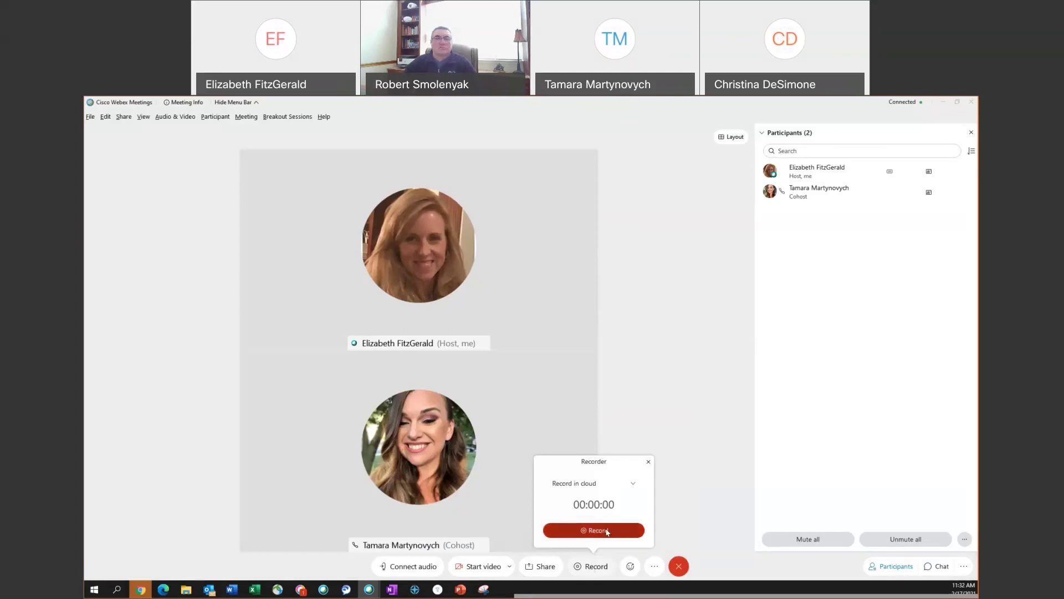
{"action": "left_click", "coordinate": [632, 484]}
{"action": "left_click", "coordinate": [632, 496]}
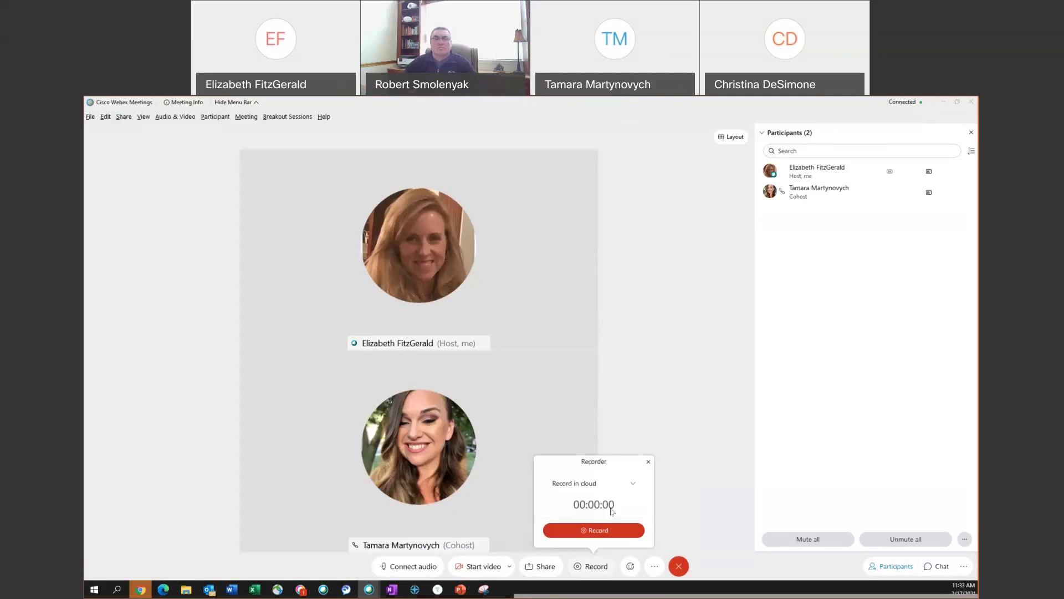
{"action": "left_click", "coordinate": [609, 531]}
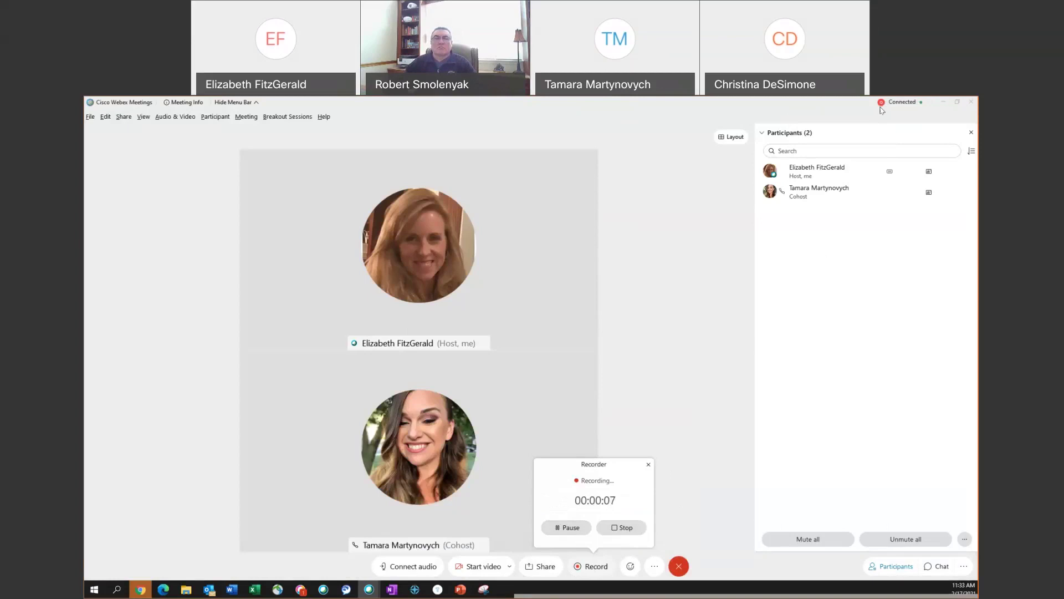
{"action": "left_click", "coordinate": [576, 527]}
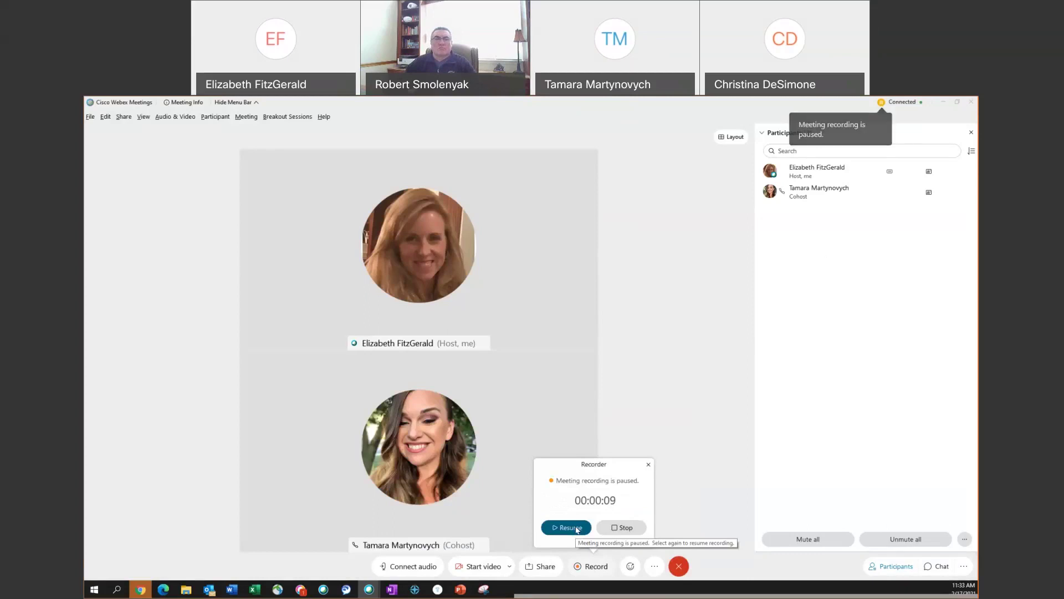
{"action": "left_click", "coordinate": [577, 527]}
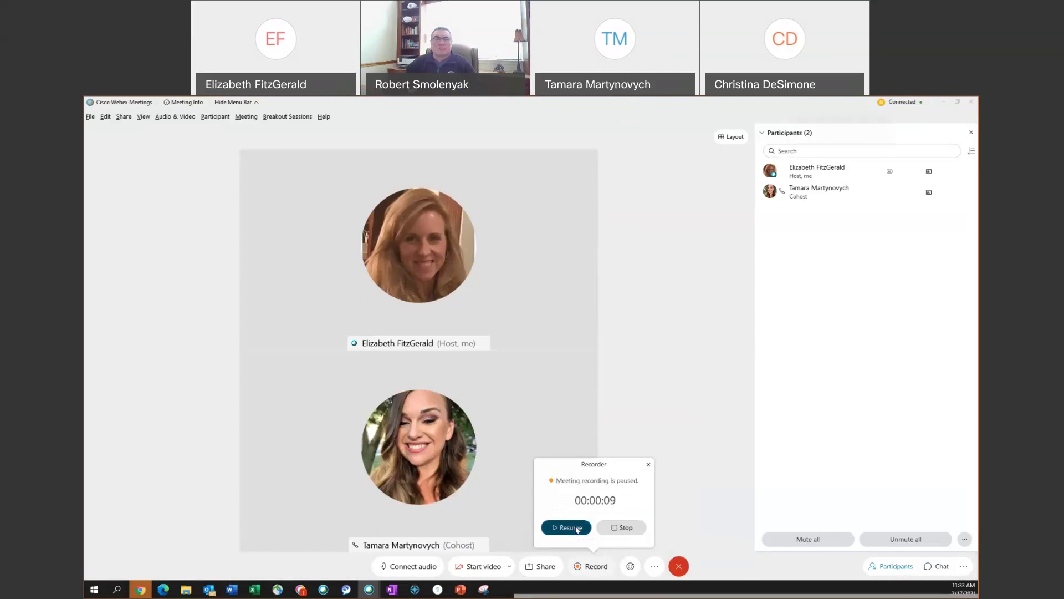
{"action": "left_click", "coordinate": [623, 533]}
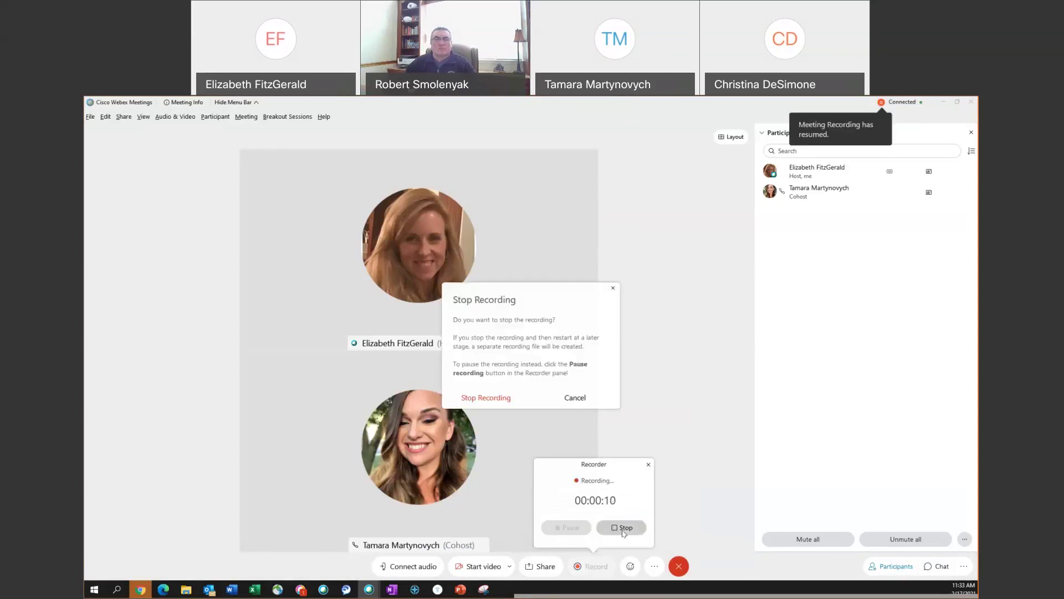
{"action": "left_click", "coordinate": [486, 398]}
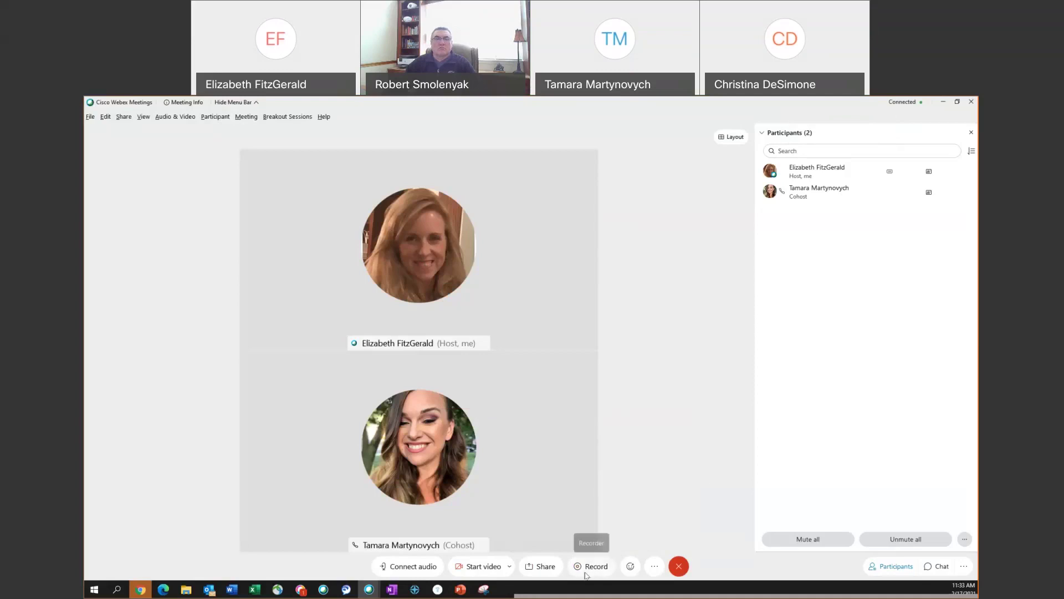
{"action": "left_click", "coordinate": [632, 570]}
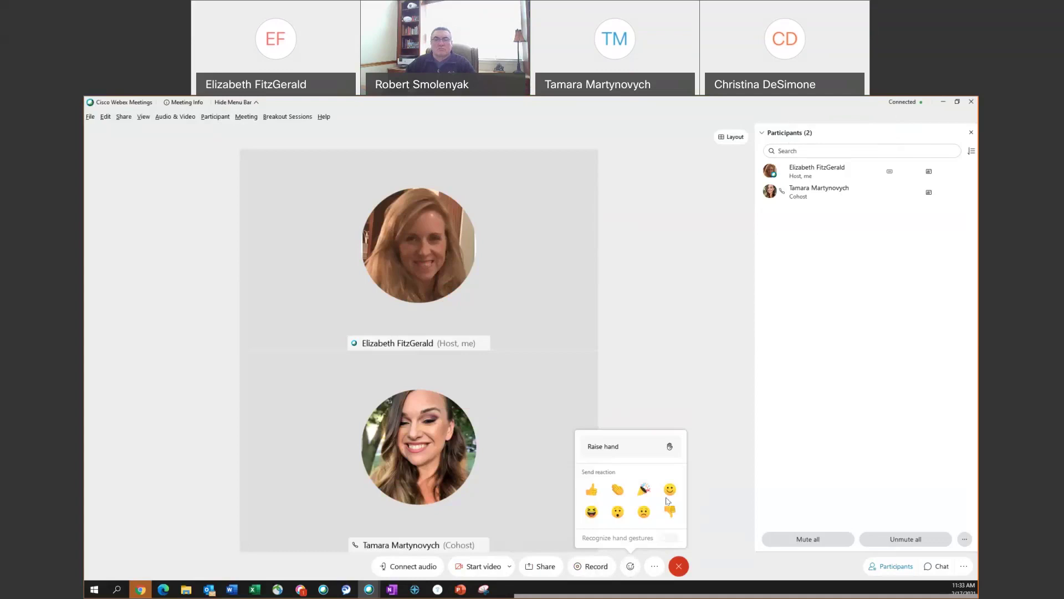
- Send a Celebrate reaction, then raise your hand and lower it from the Participants panel
{"action": "left_click", "coordinate": [642, 490]}
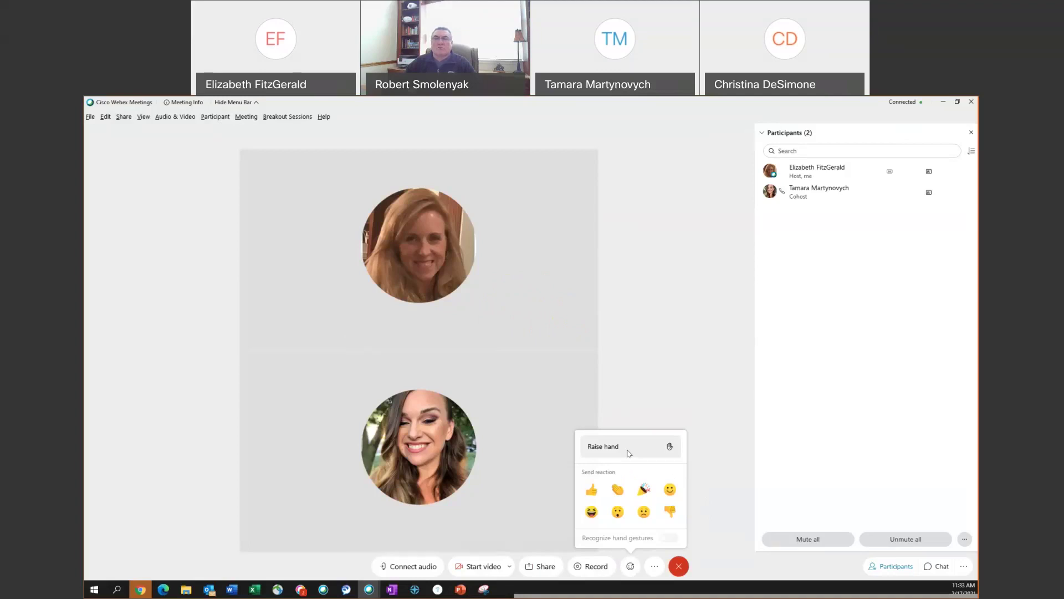
{"action": "left_click", "coordinate": [629, 454]}
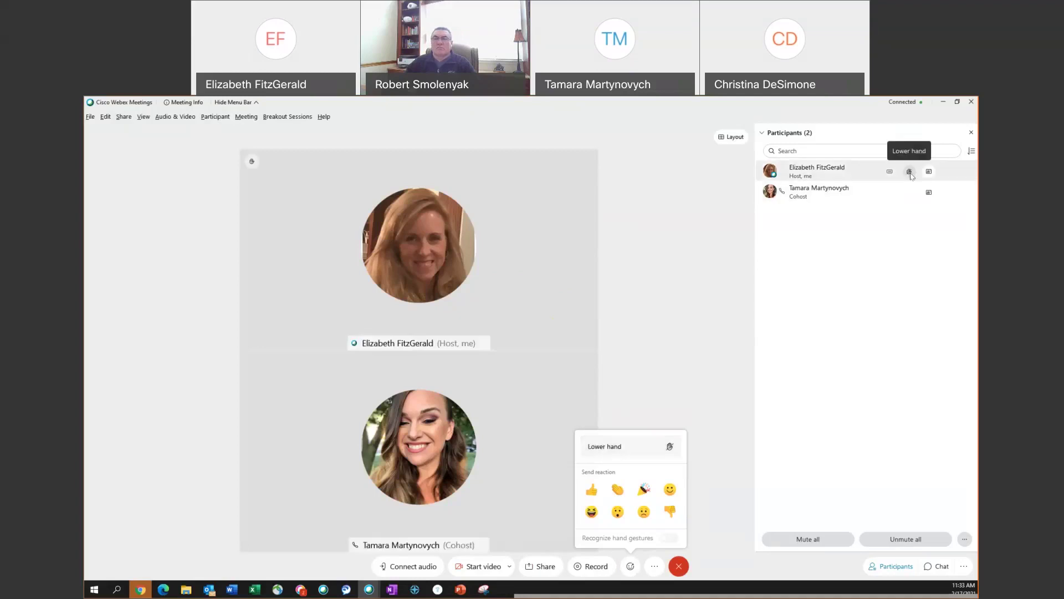
{"action": "left_click", "coordinate": [910, 171]}
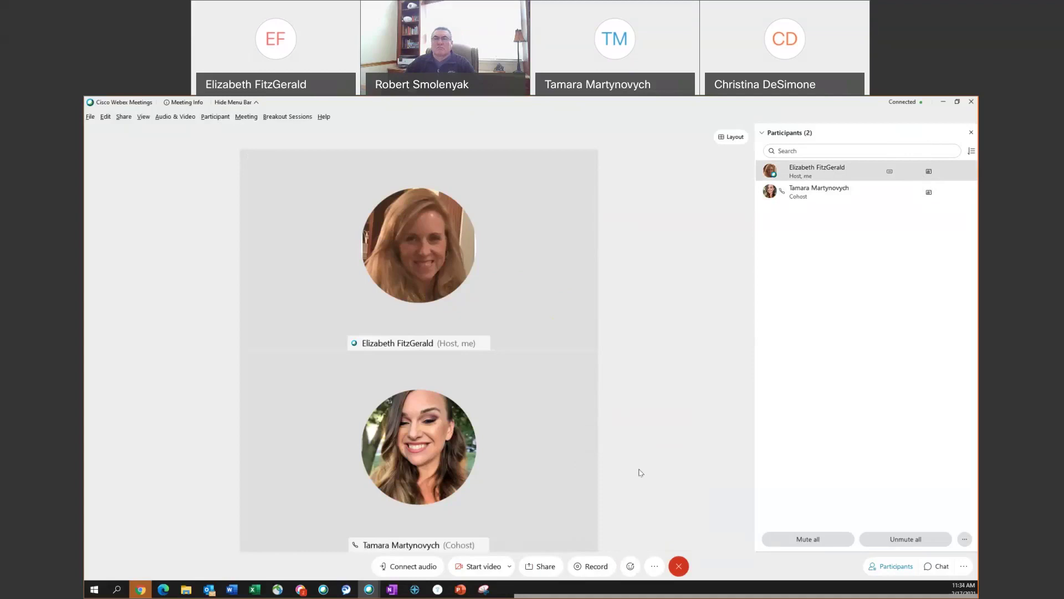
{"action": "left_click", "coordinate": [654, 567]}
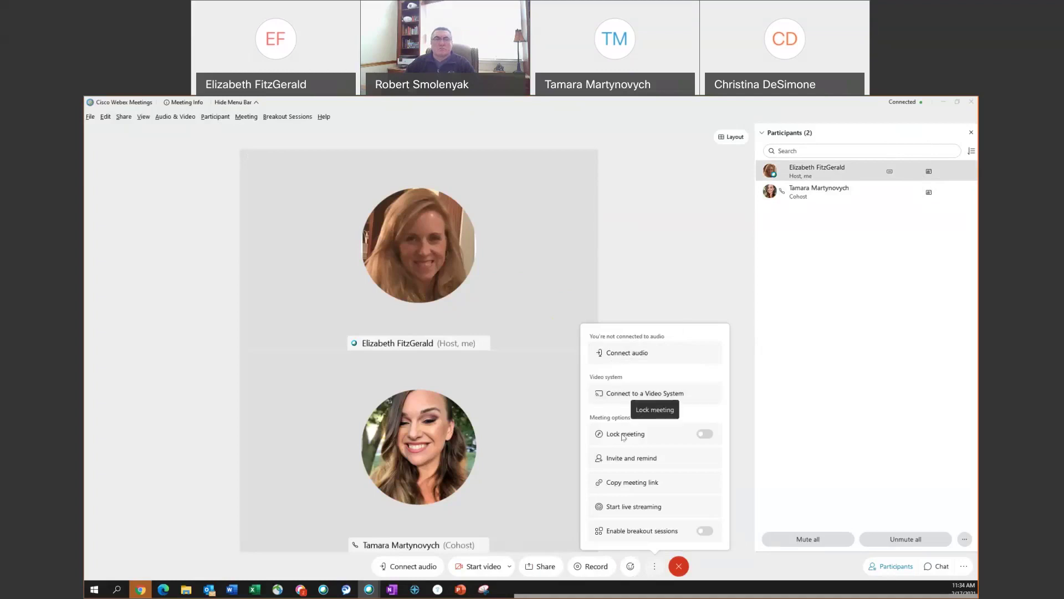
- Switch on Lock meeting and bring up the Invite & Remind window
{"action": "left_click", "coordinate": [705, 434]}
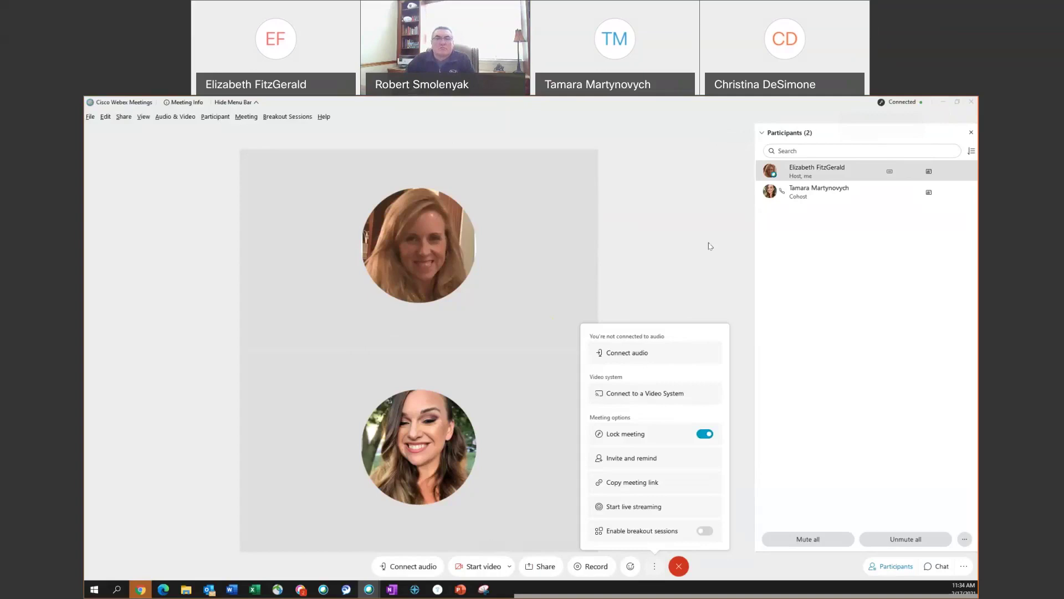
{"action": "left_click", "coordinate": [632, 460]}
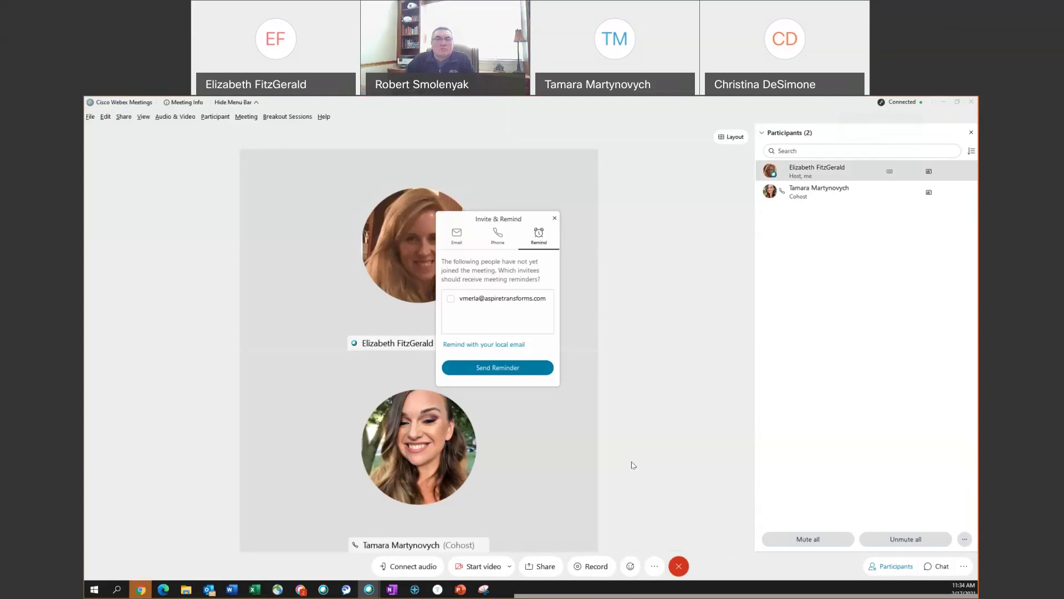
- E-mail a meeting invitation to an additional invitee's address
{"action": "left_click", "coordinate": [458, 237]}
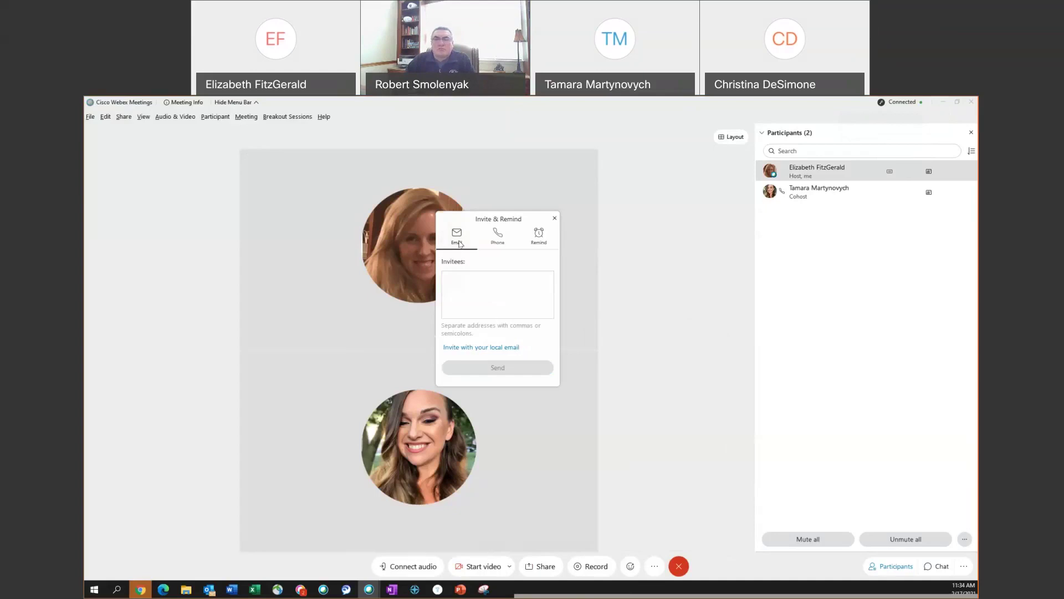
{"action": "left_click", "coordinate": [464, 280]}
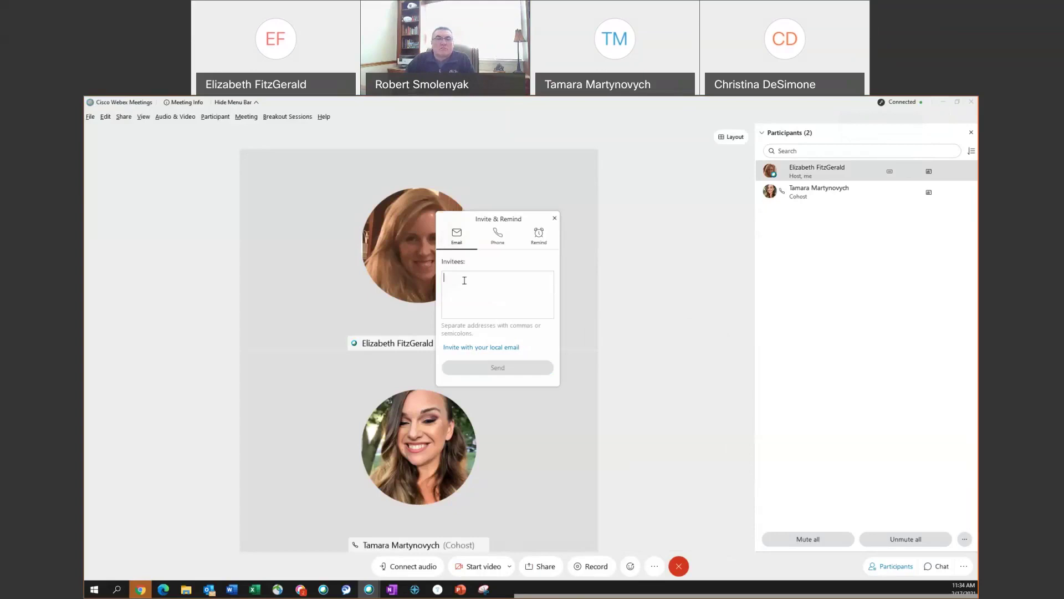
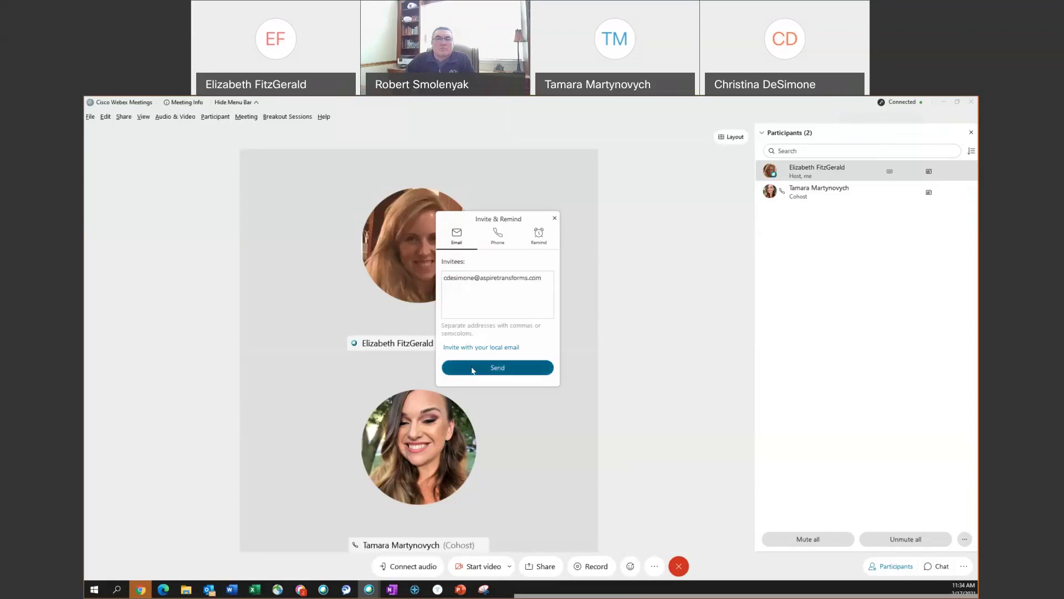
{"action": "left_click", "coordinate": [498, 367]}
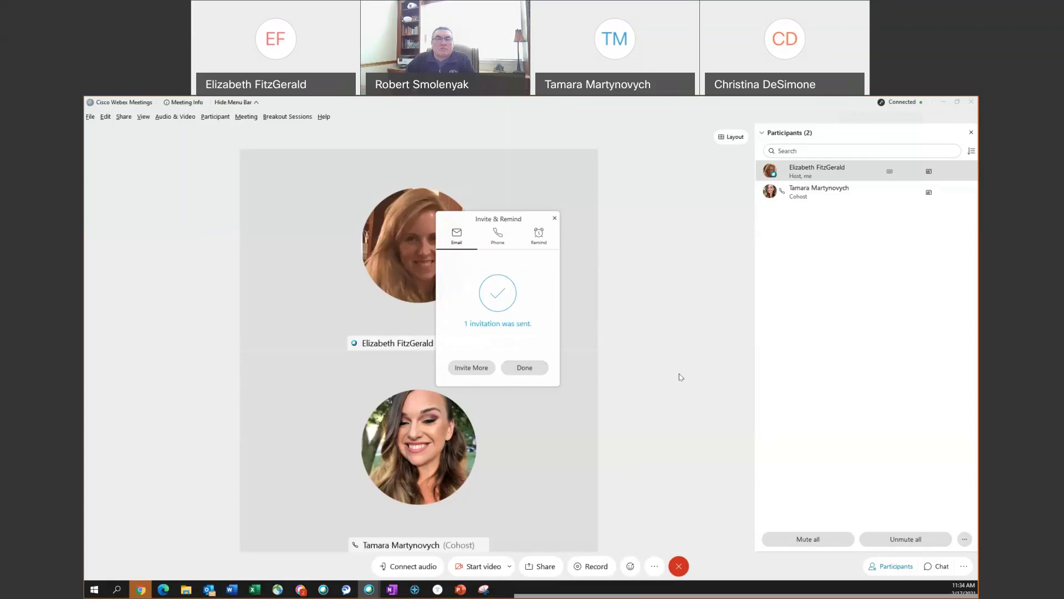
- Review the Phone and Remind tabs, leave both invitees unselected, and close Invite & Remind
{"action": "left_click", "coordinate": [497, 237]}
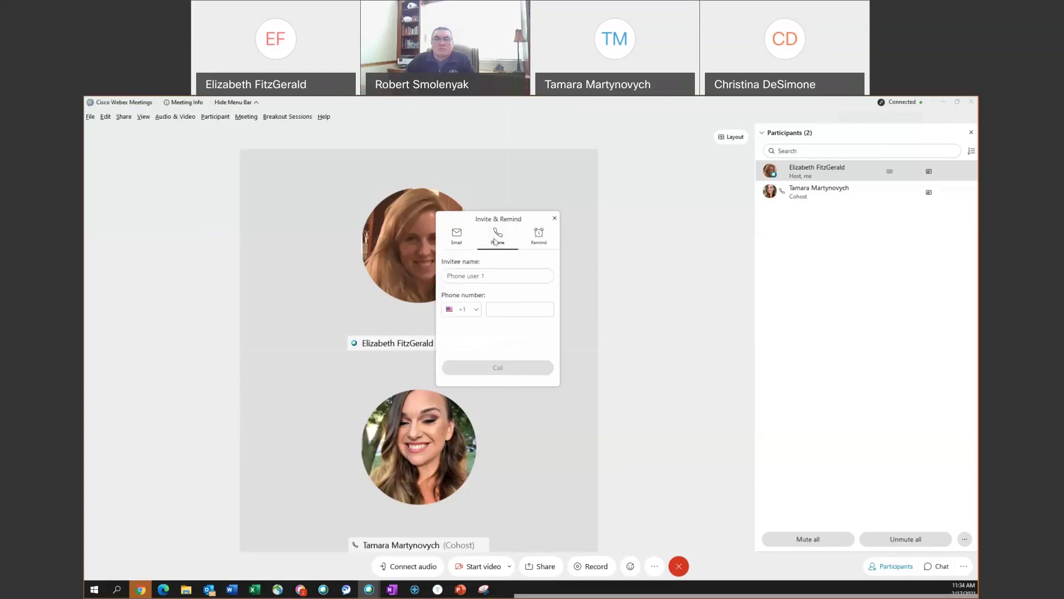
{"action": "left_click", "coordinate": [538, 236]}
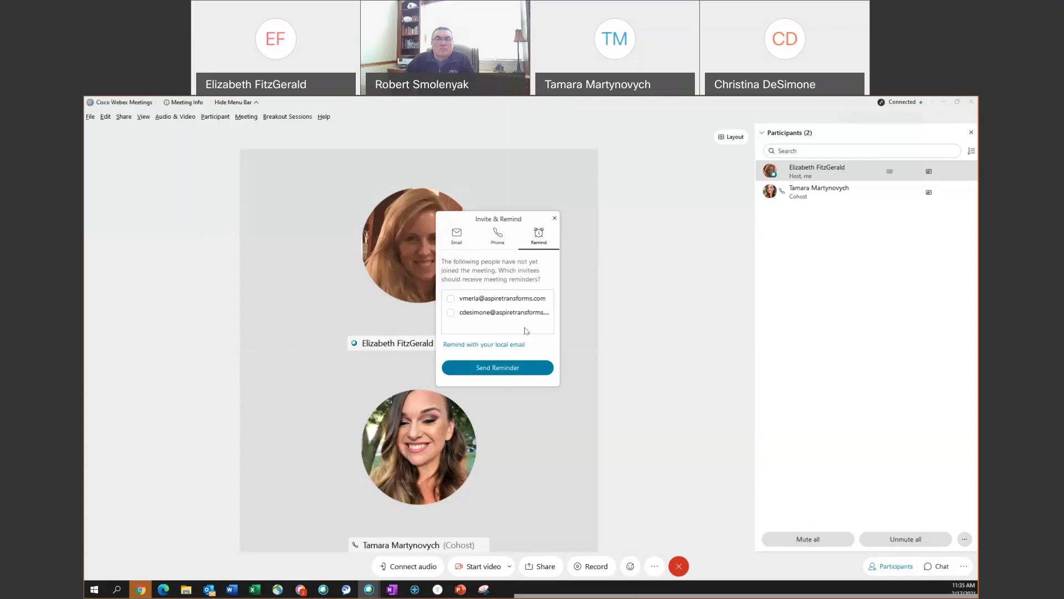
{"action": "left_click", "coordinate": [451, 313]}
{"action": "left_click", "coordinate": [451, 299]}
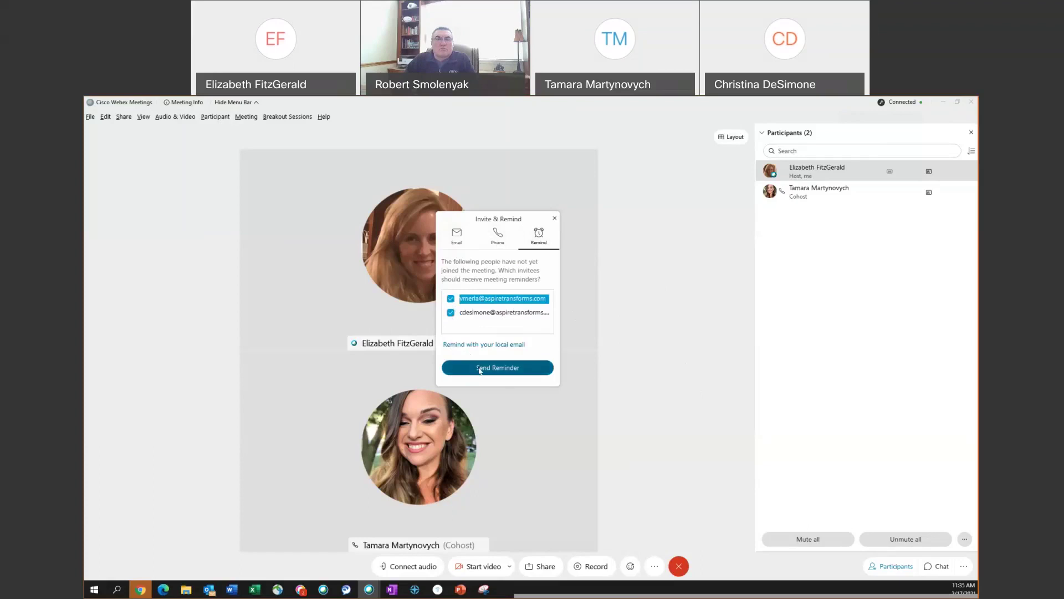
{"action": "left_click", "coordinate": [450, 298]}
{"action": "left_click", "coordinate": [451, 313]}
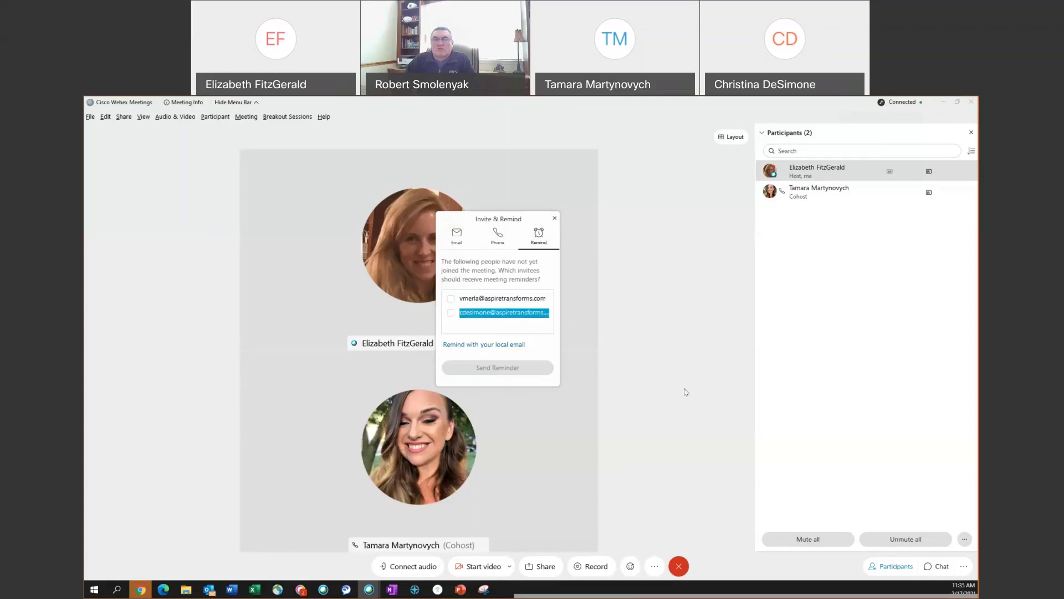
{"action": "left_click", "coordinate": [555, 220]}
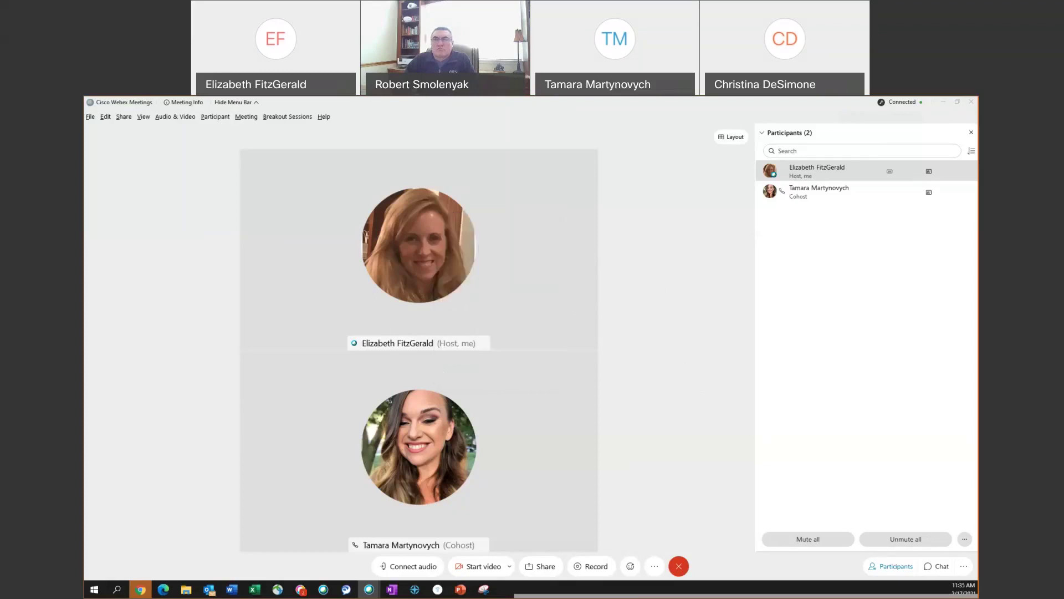
{"action": "left_click", "coordinate": [660, 568]}
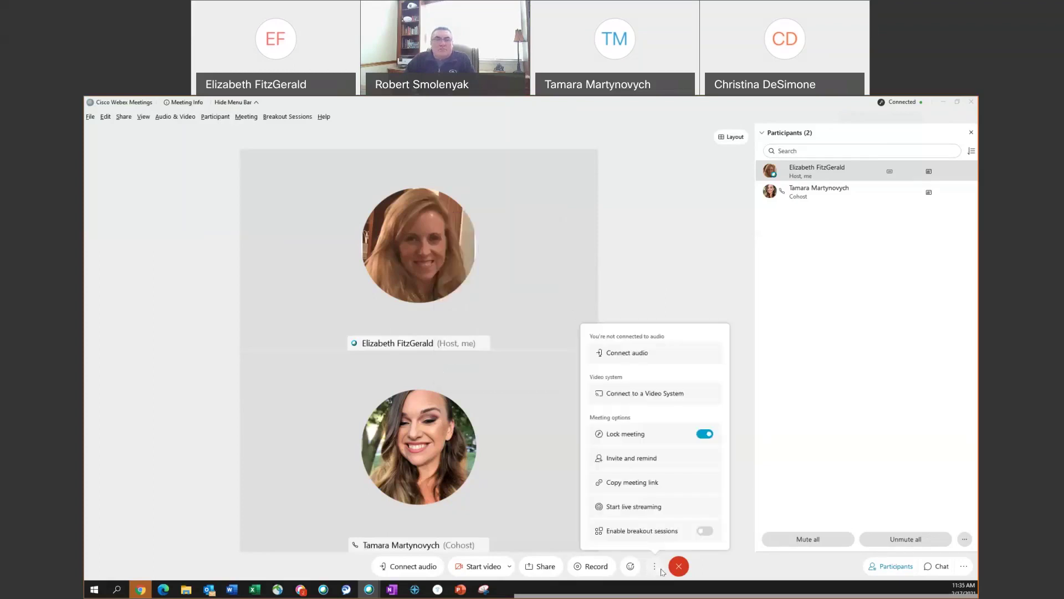
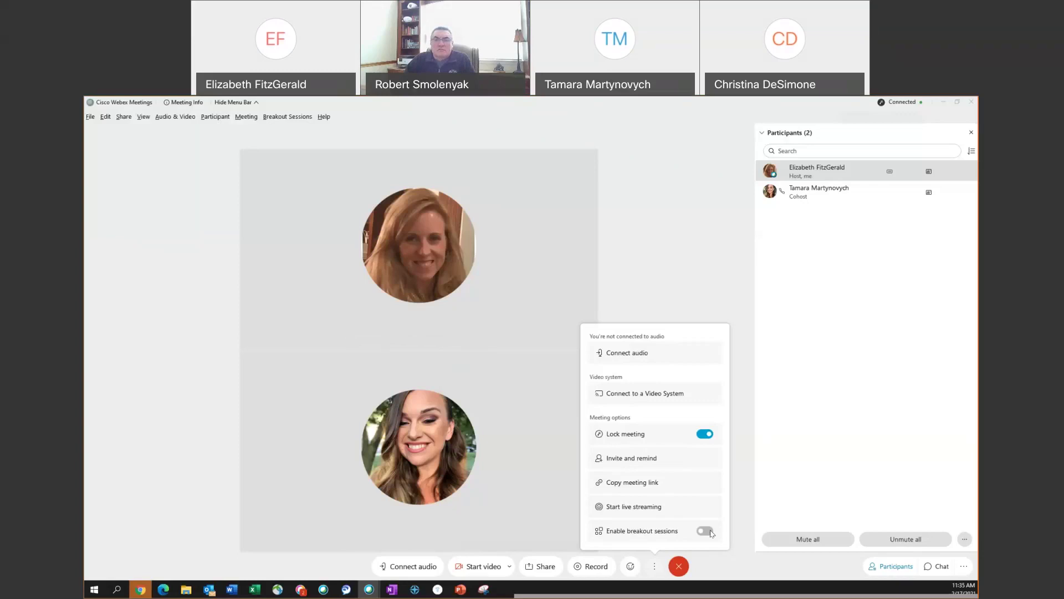
- Enable breakout sessions from More options, skip session assignments, and recheck the options list
{"action": "left_click", "coordinate": [704, 531]}
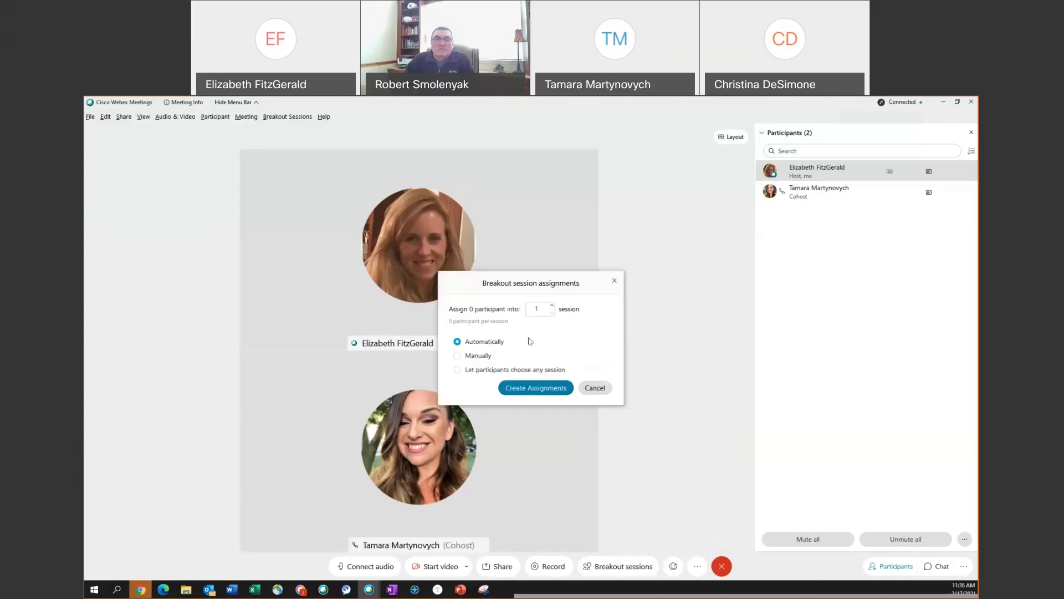
{"action": "left_click", "coordinate": [615, 282]}
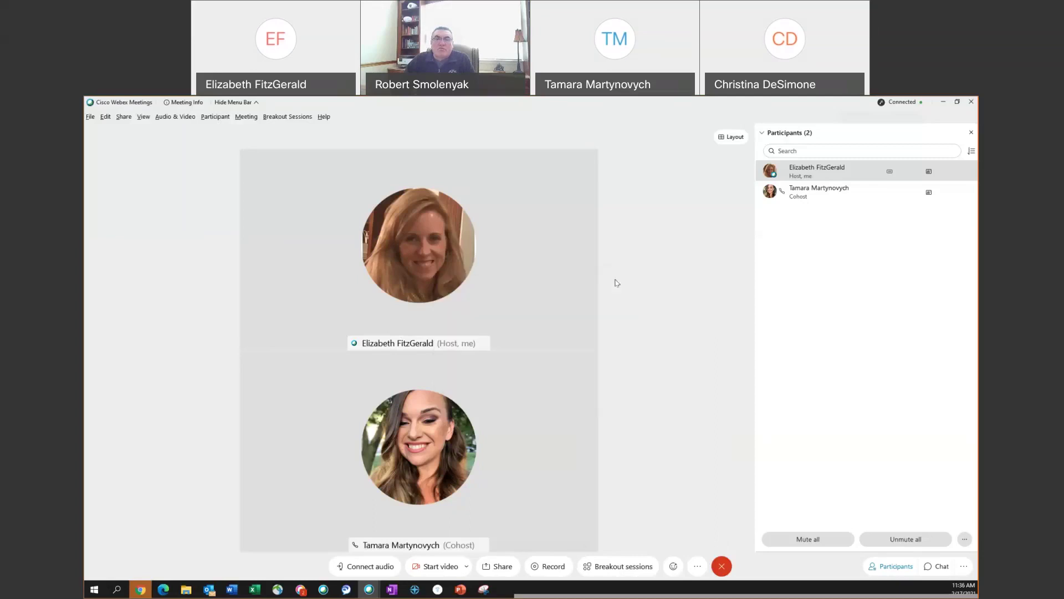
{"action": "left_click", "coordinate": [699, 567]}
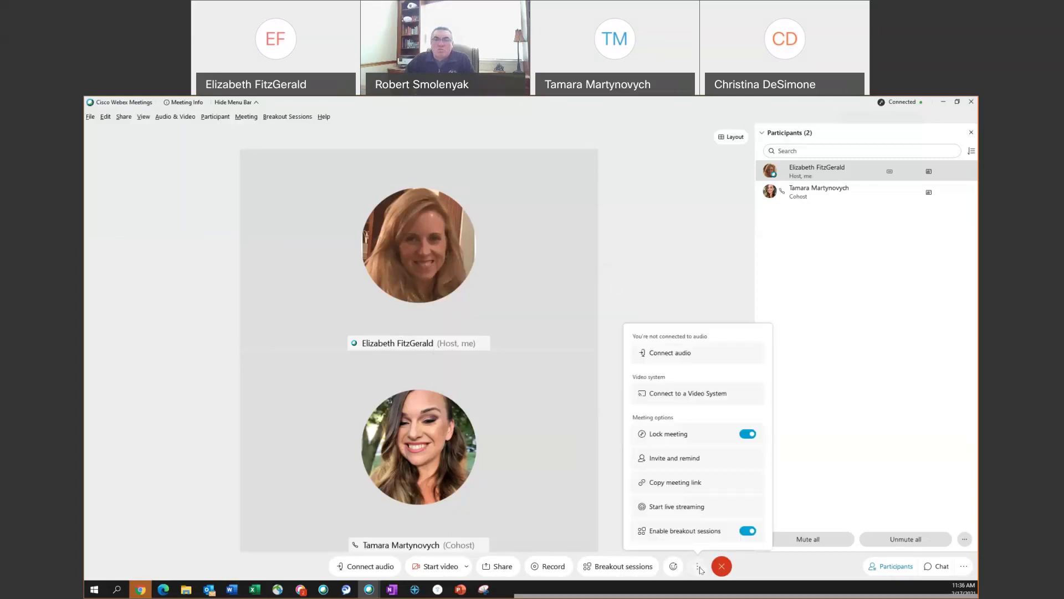
{"action": "left_click", "coordinate": [754, 570]}
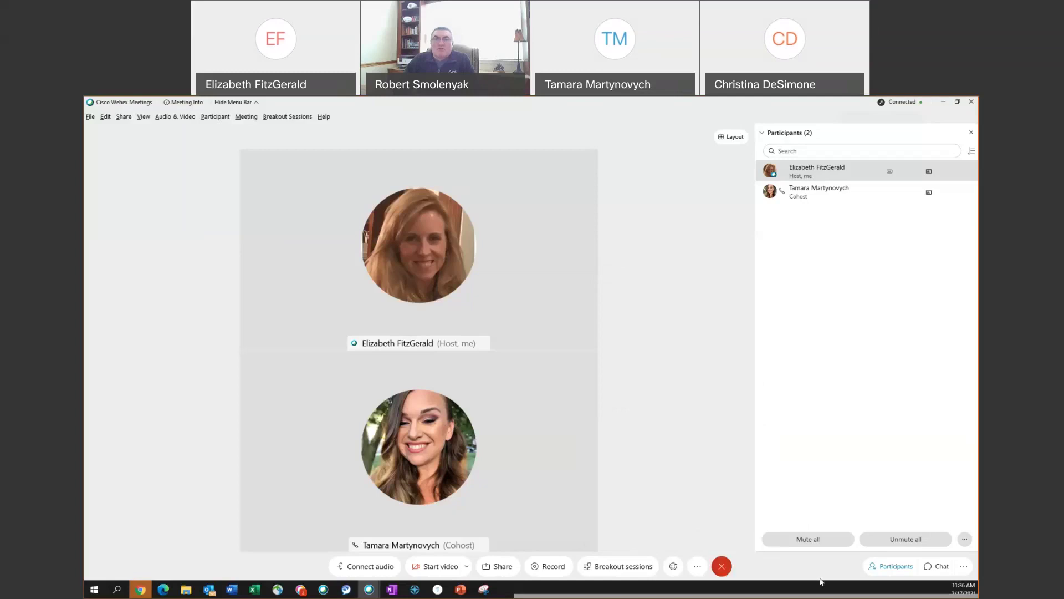
{"action": "left_click", "coordinate": [903, 570]}
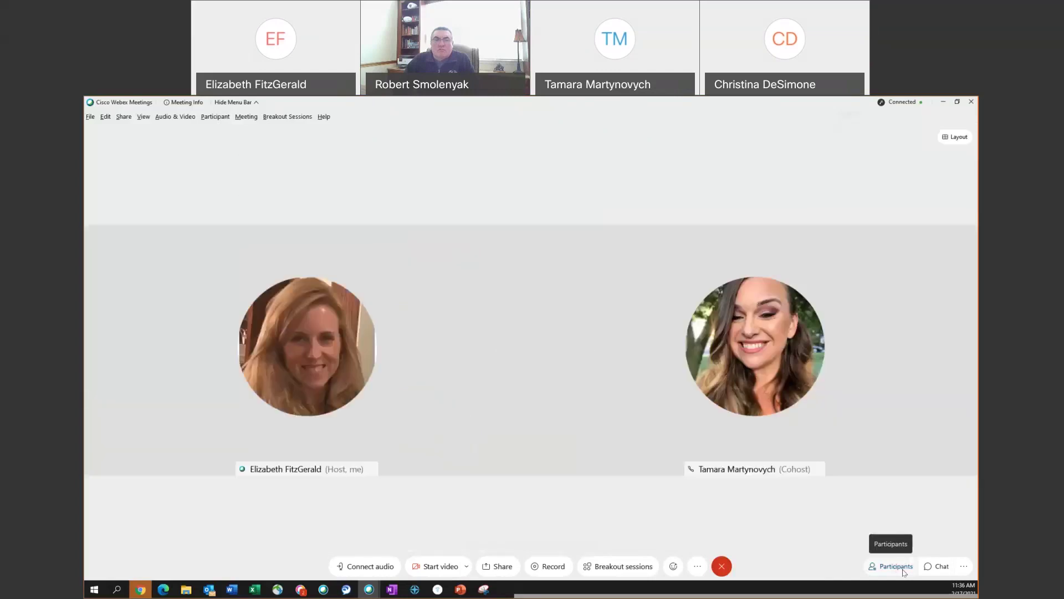
{"action": "left_click", "coordinate": [904, 569]}
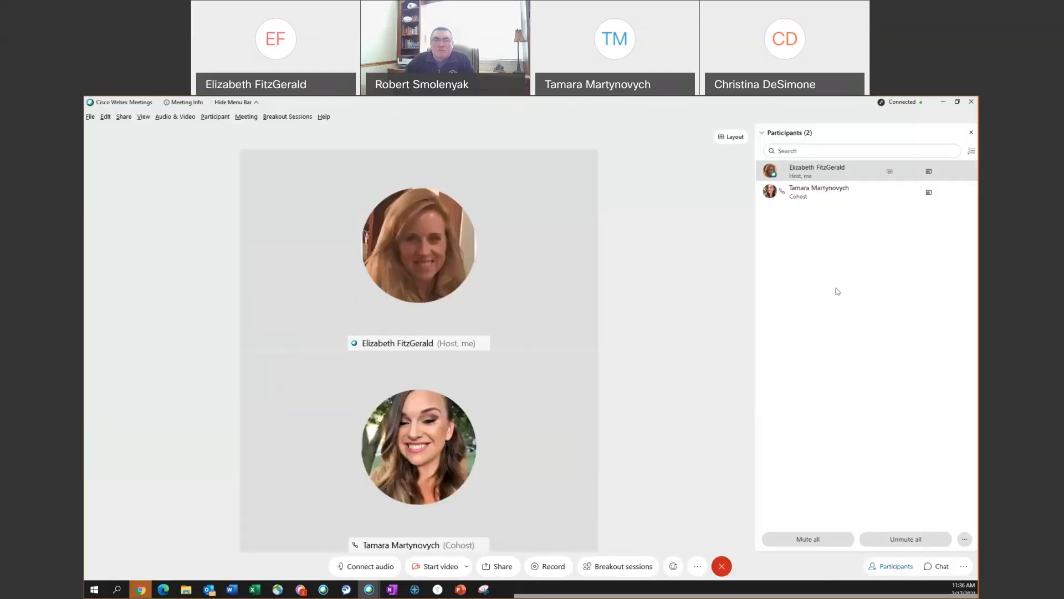
{"action": "left_click", "coordinate": [935, 568]}
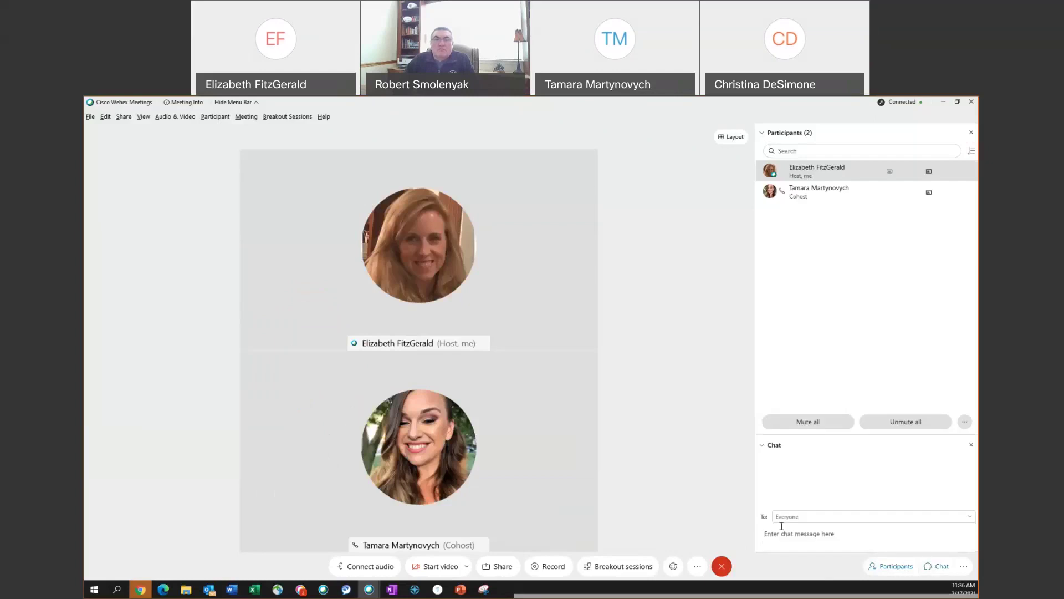
{"action": "left_click", "coordinate": [970, 517]}
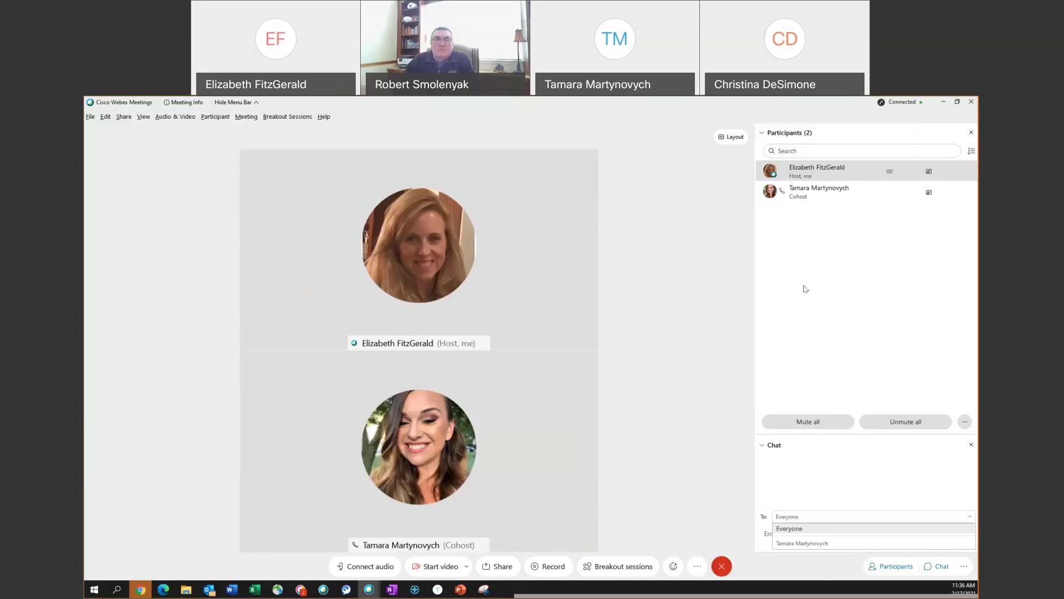
{"action": "left_click", "coordinate": [821, 577]}
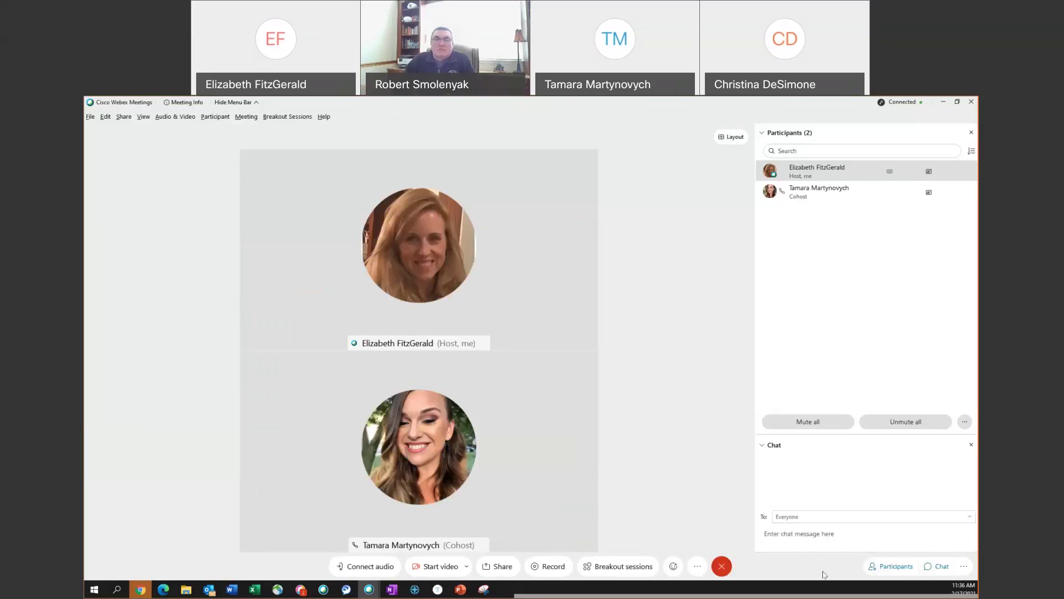
{"action": "left_click", "coordinate": [965, 567]}
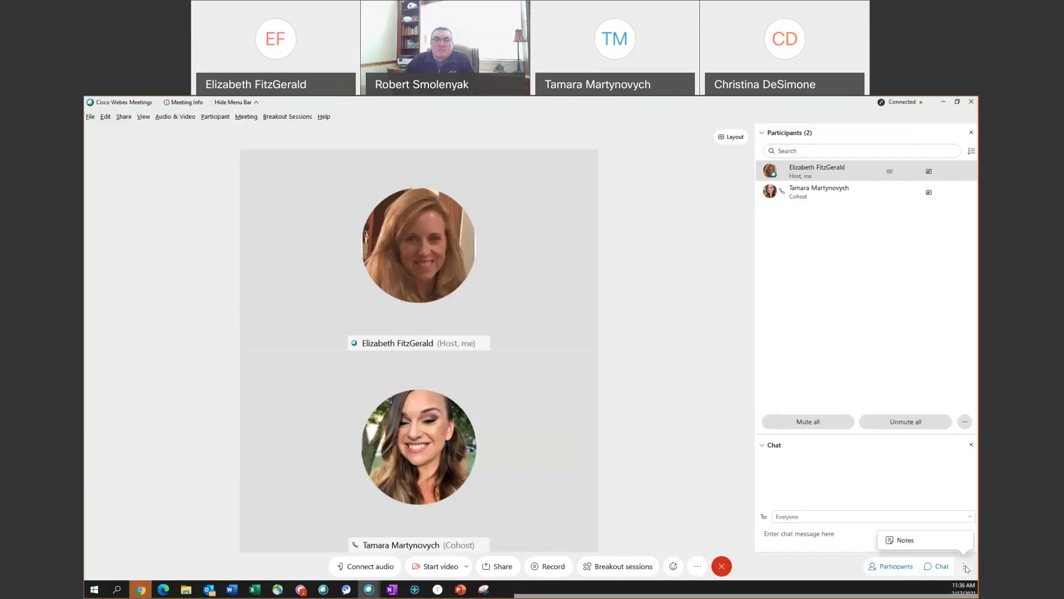
{"action": "left_click", "coordinate": [917, 541]}
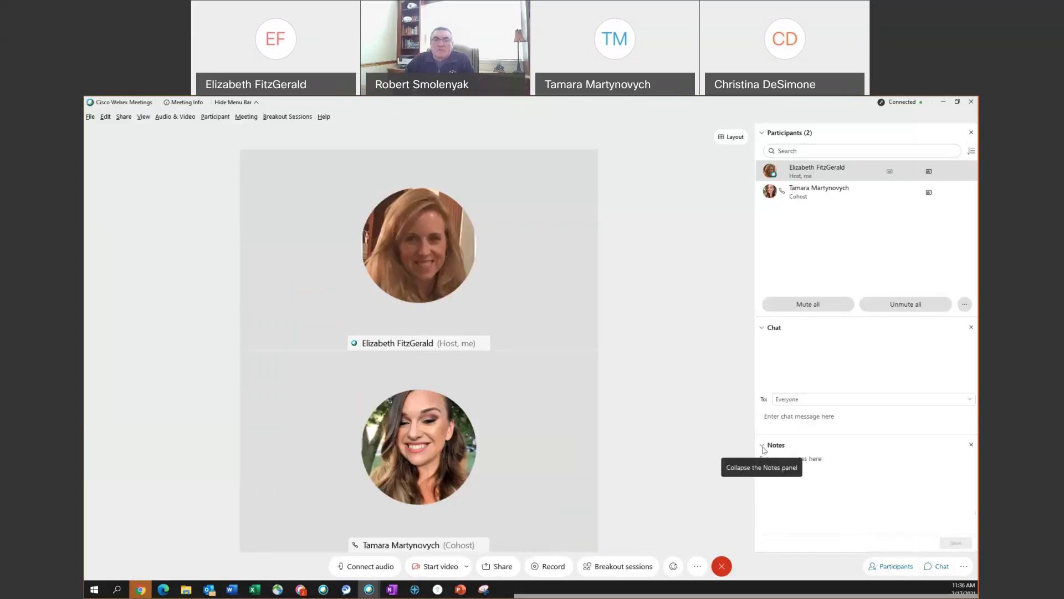
{"action": "left_click", "coordinate": [810, 460]}
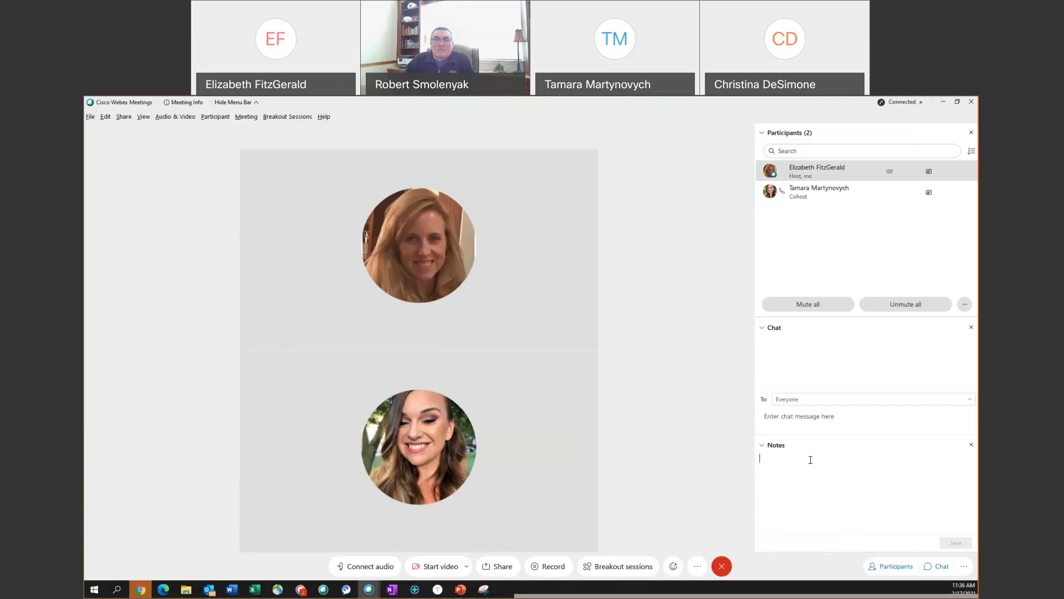
{"action": "type", "text": "take notes here"}
{"action": "left_click", "coordinate": [954, 543]}
{"action": "left_click", "coordinate": [330, 288]}
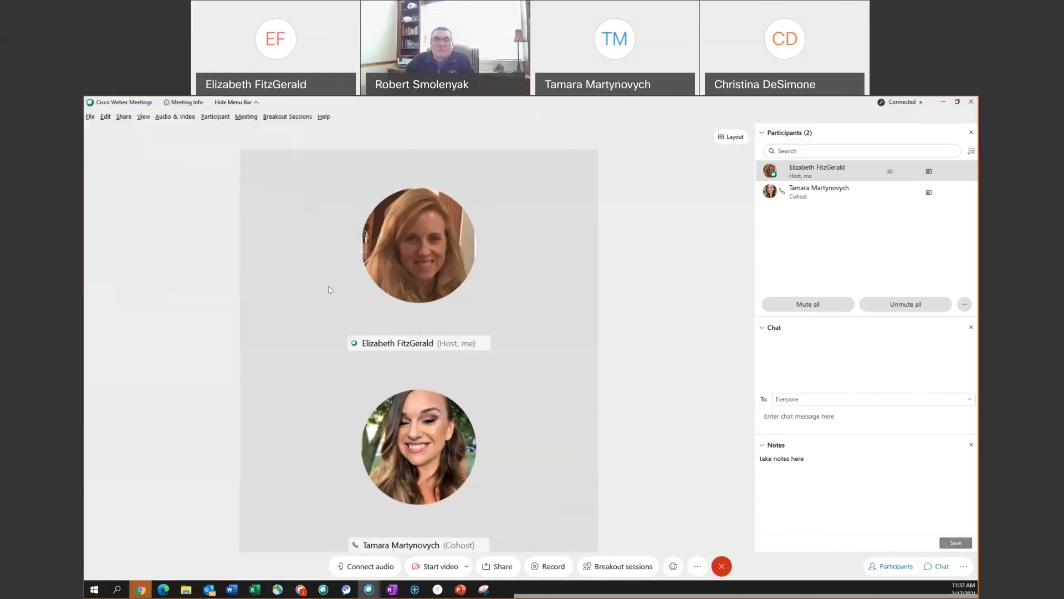
{"action": "left_click", "coordinate": [971, 445]}
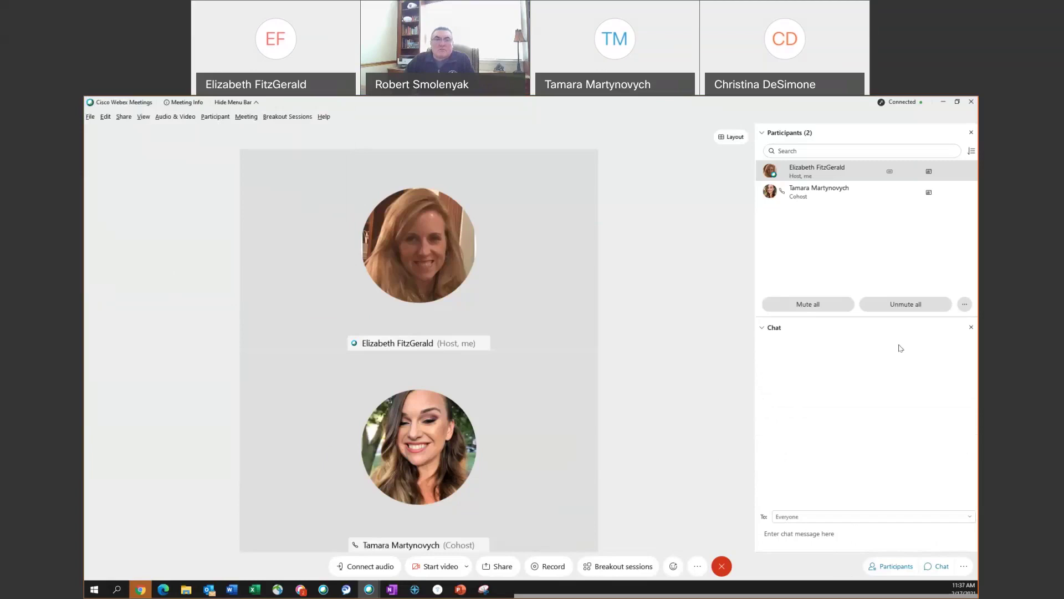
{"action": "left_click", "coordinate": [972, 328]}
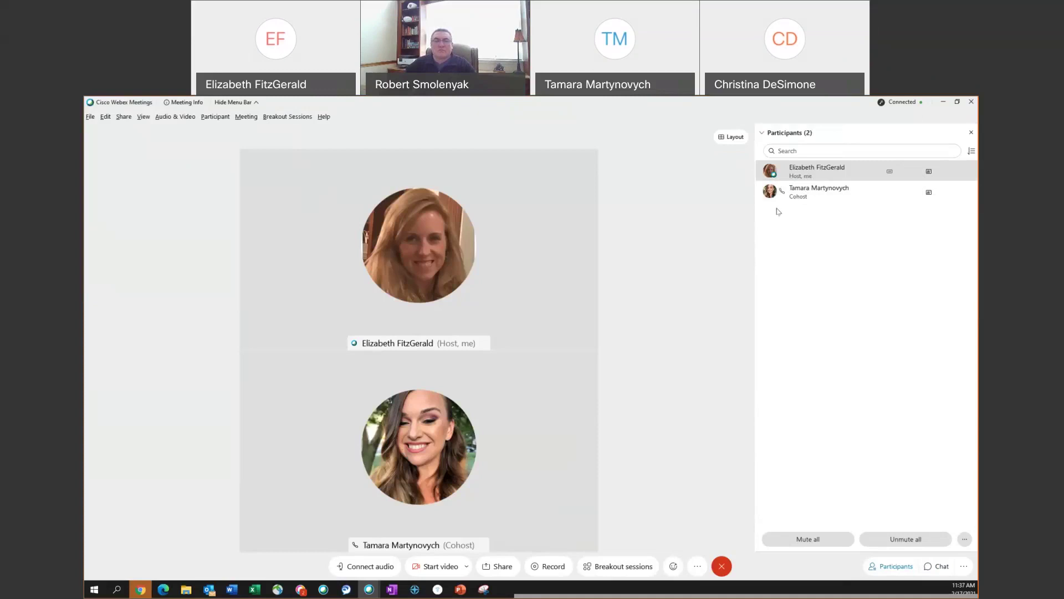
{"action": "right_click", "coordinate": [798, 199]}
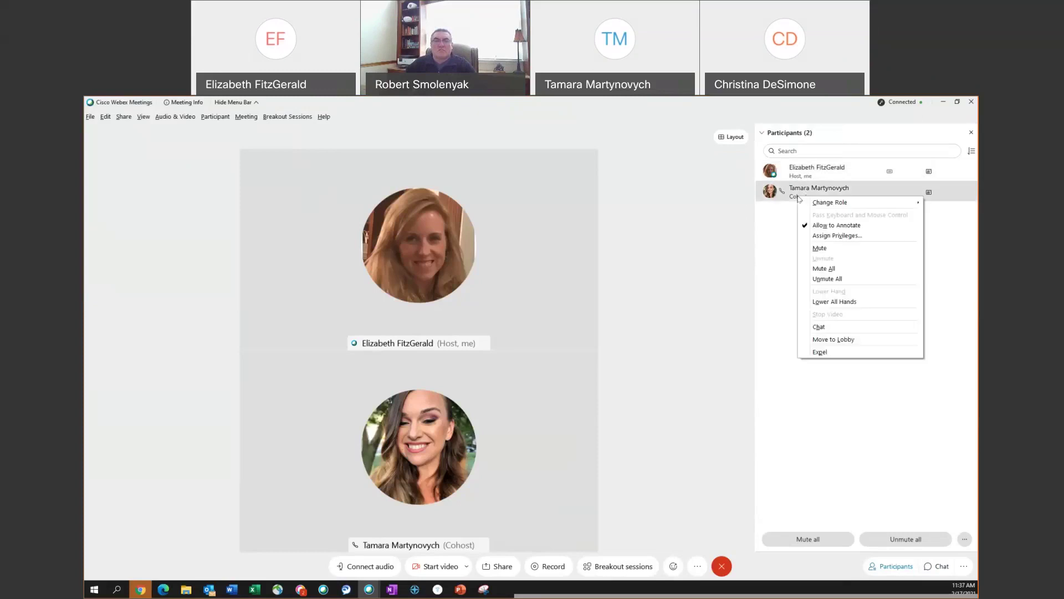
{"action": "mouse_move", "coordinate": [801, 203]}
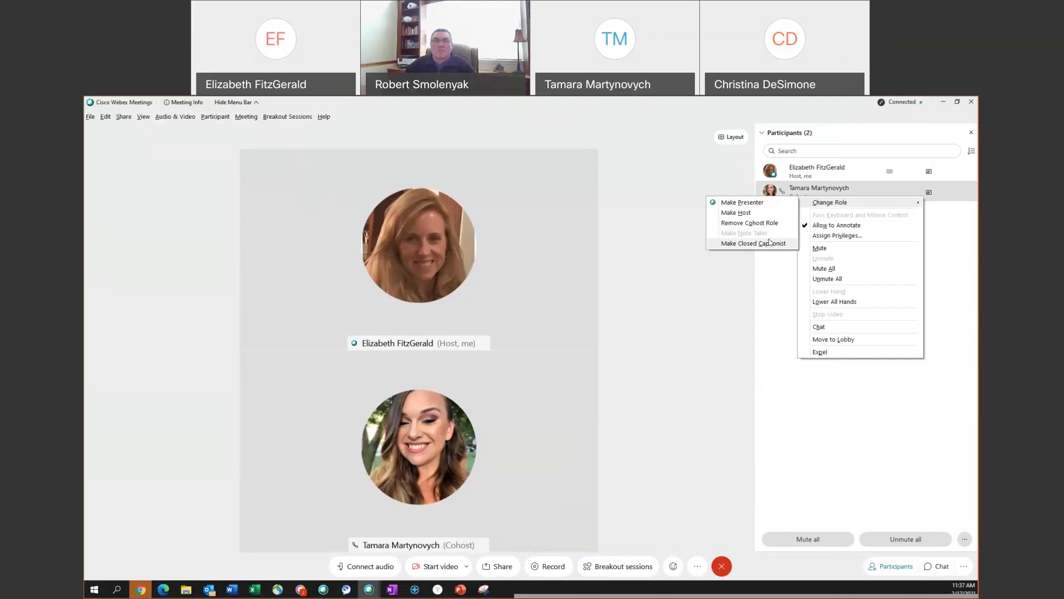
{"action": "left_click", "coordinate": [705, 320]}
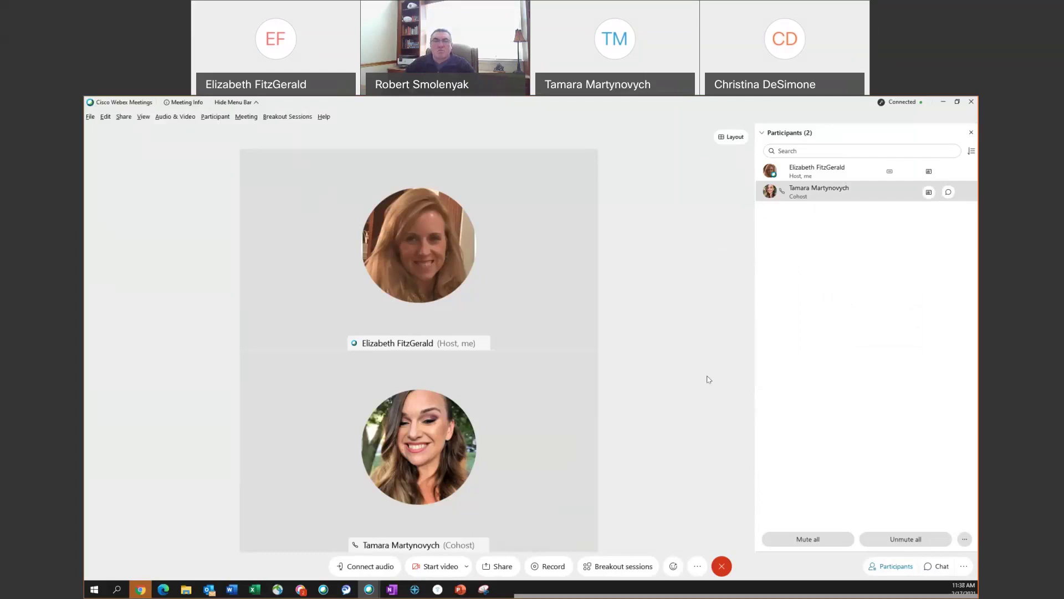
- Mute the cohost's microphone, then send her a Request unmute
{"action": "left_click", "coordinate": [806, 174]}
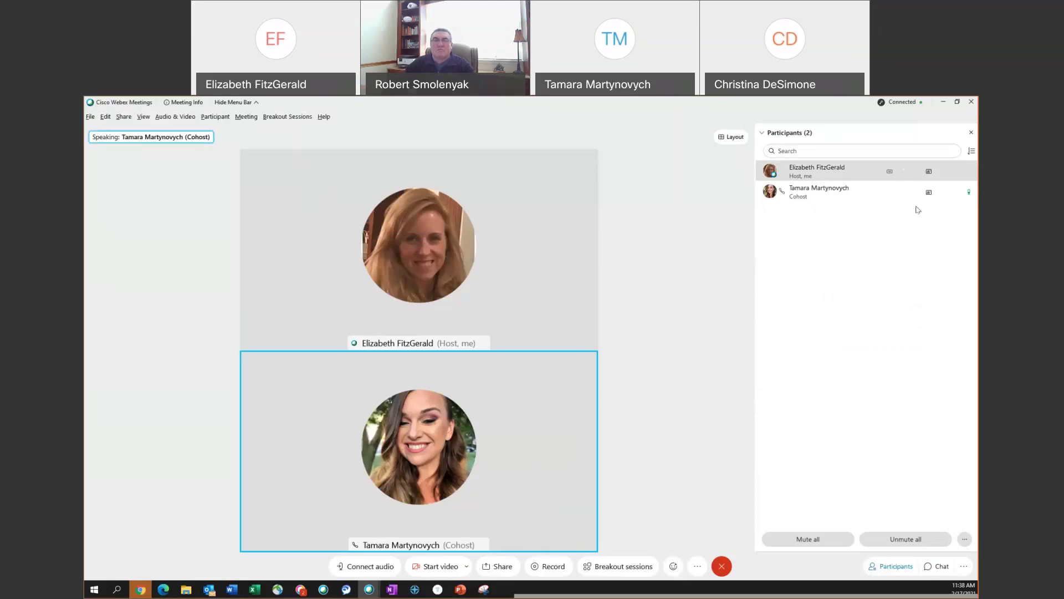
{"action": "left_click", "coordinate": [969, 195]}
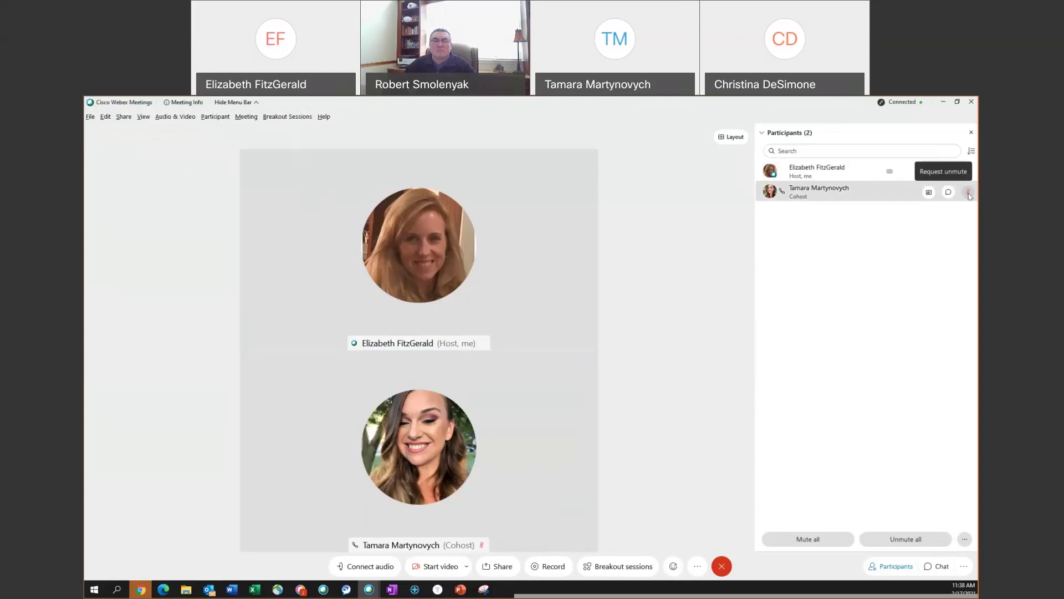
{"action": "left_click", "coordinate": [968, 193]}
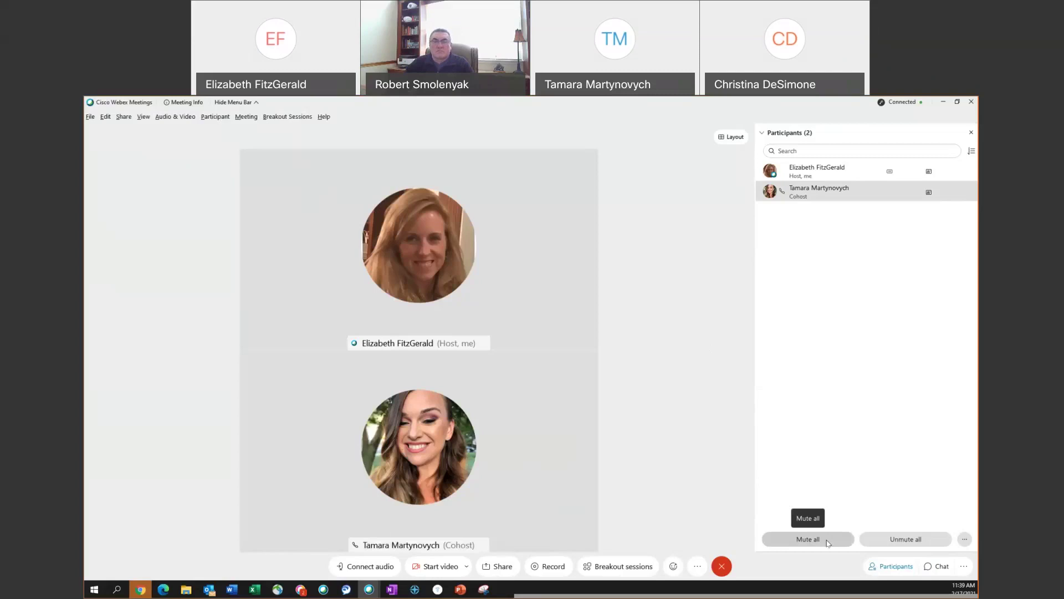
{"action": "left_click", "coordinate": [799, 539]}
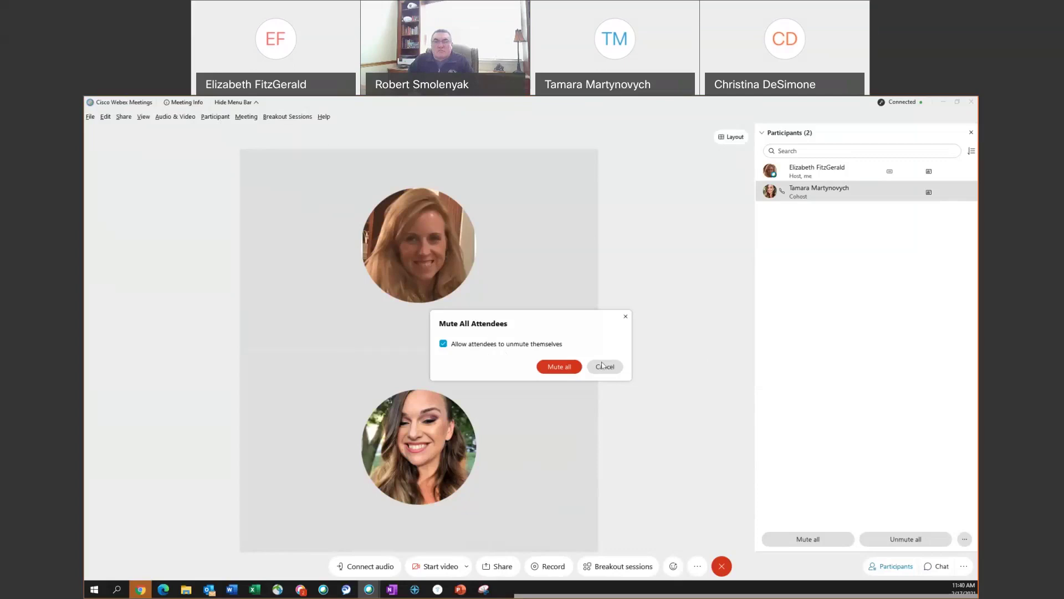
{"action": "left_click", "coordinate": [605, 369]}
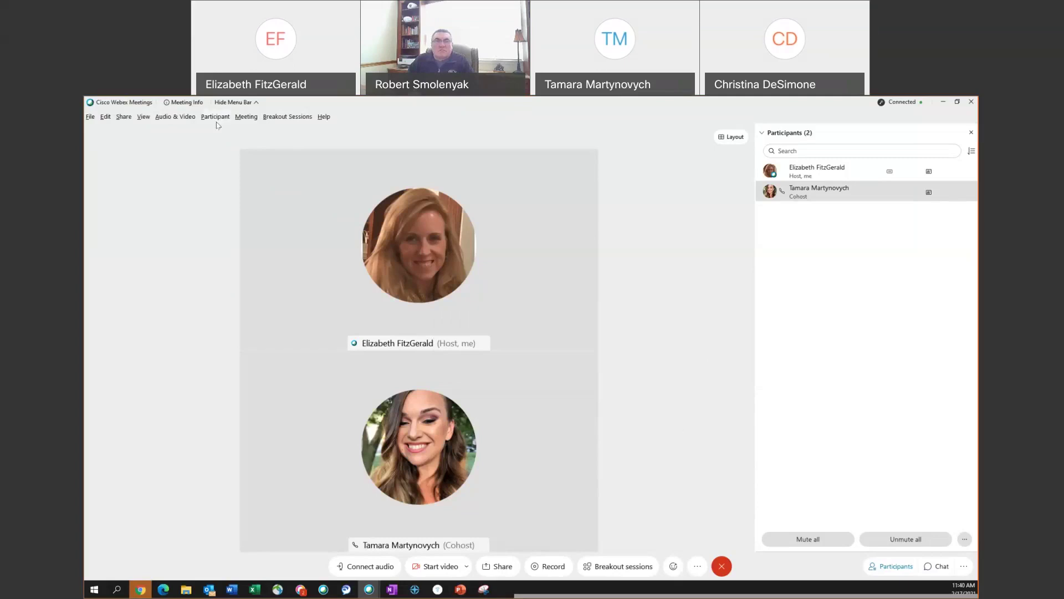
- Turn on Mute on Entry in the Participant menu and confirm it is checked
{"action": "left_click", "coordinate": [218, 121]}
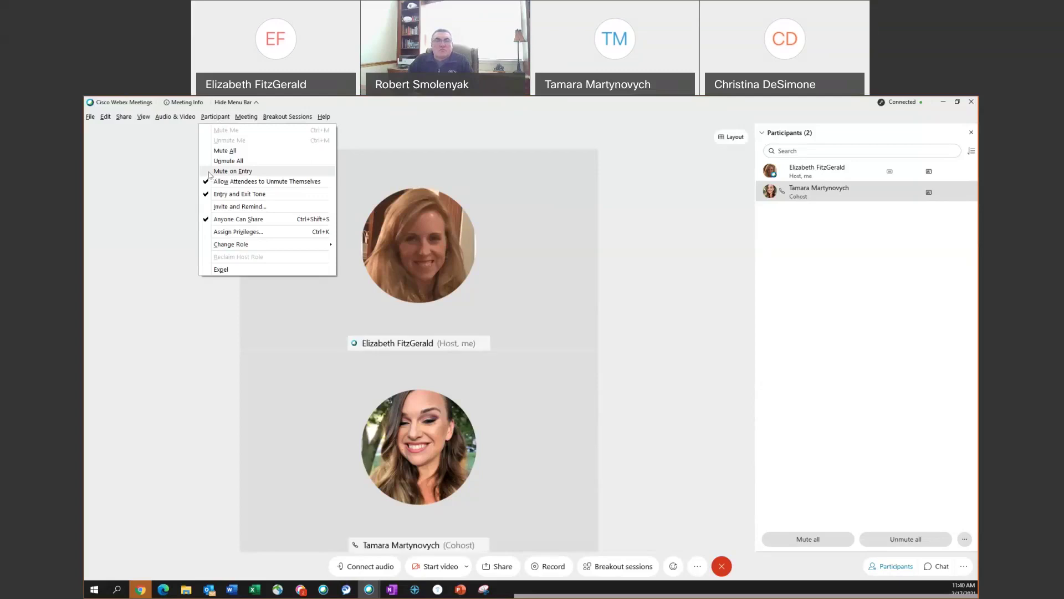
{"action": "left_click", "coordinate": [210, 170]}
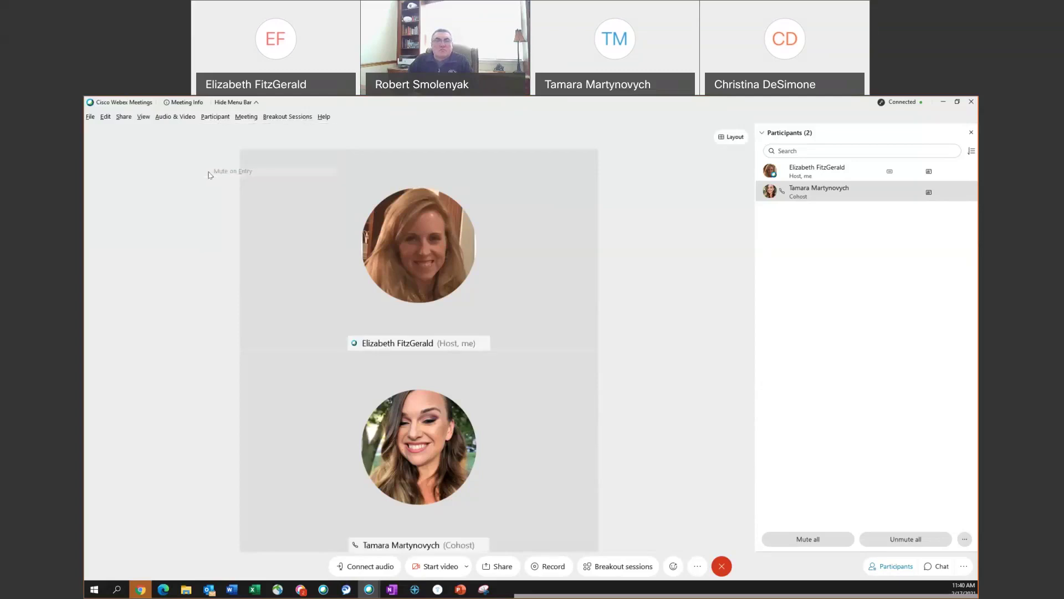
{"action": "left_click", "coordinate": [222, 116]}
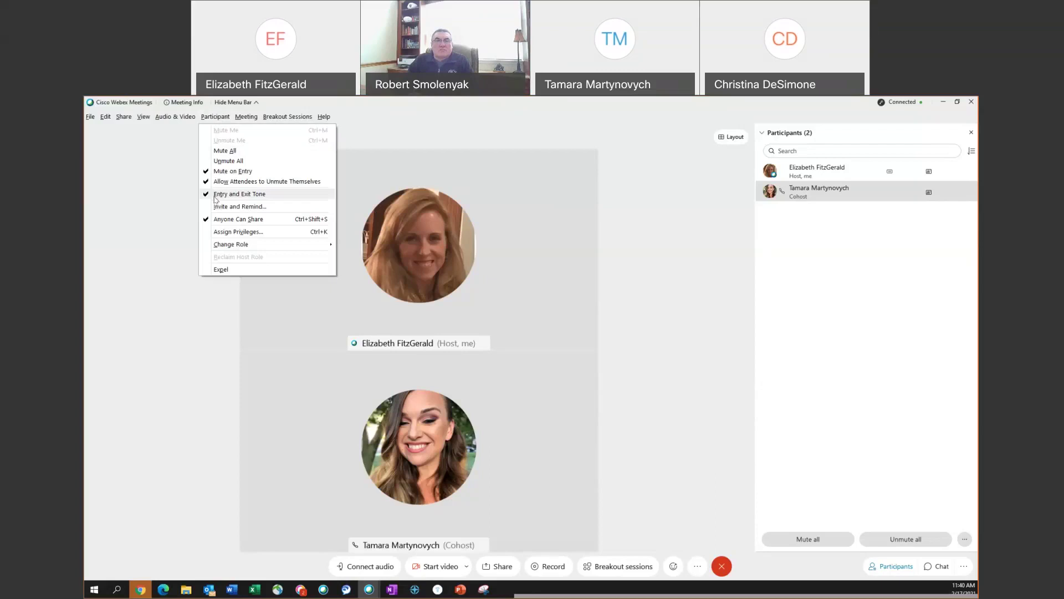
{"action": "left_click", "coordinate": [207, 198]}
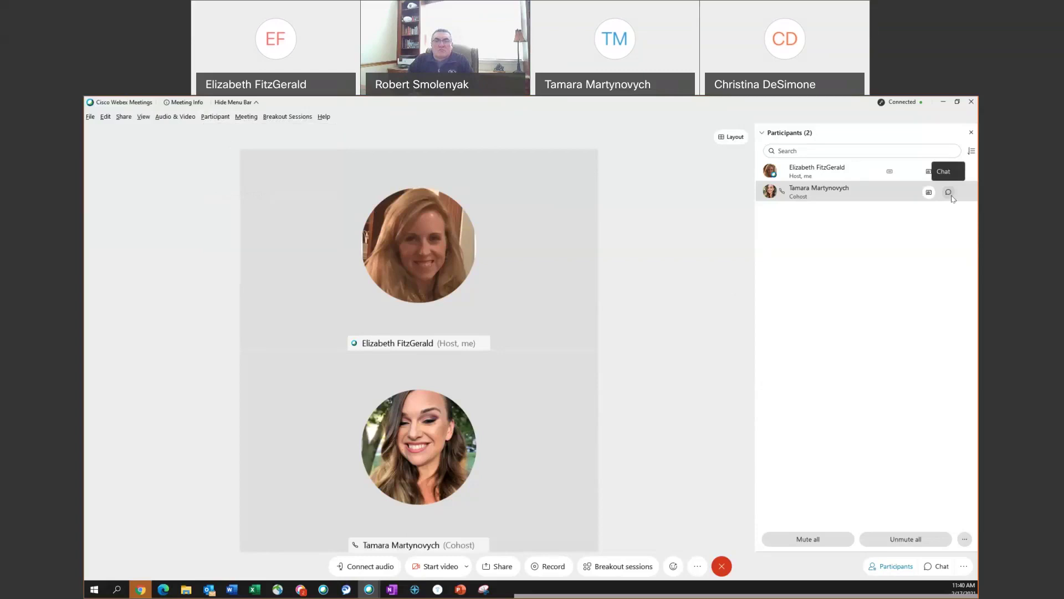
- Move the cohost to the lobby, confirm with Yes, then admit her back
{"action": "right_click", "coordinate": [832, 196]}
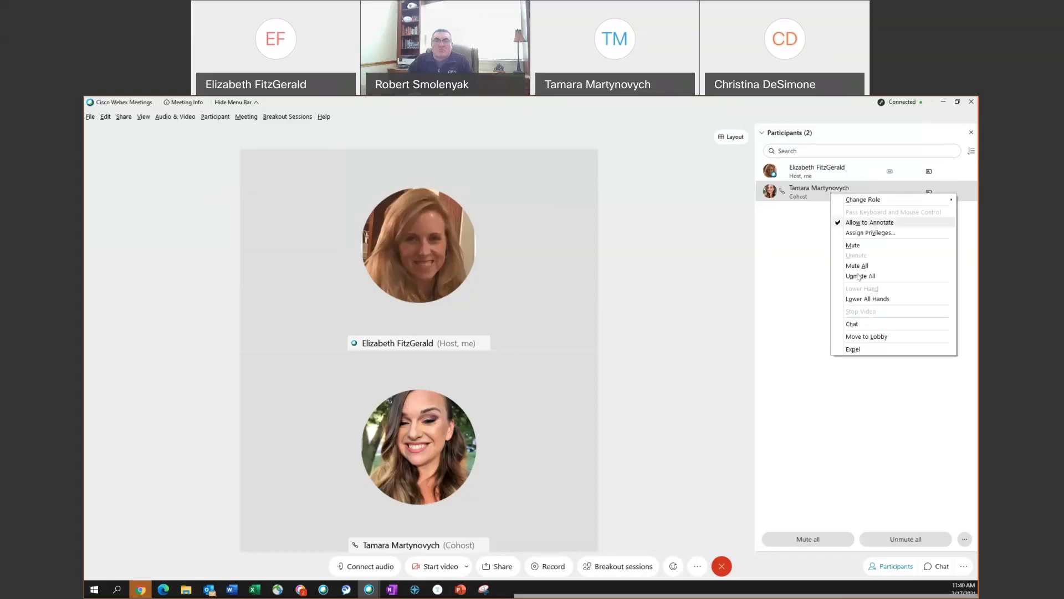
{"action": "left_click", "coordinate": [863, 340]}
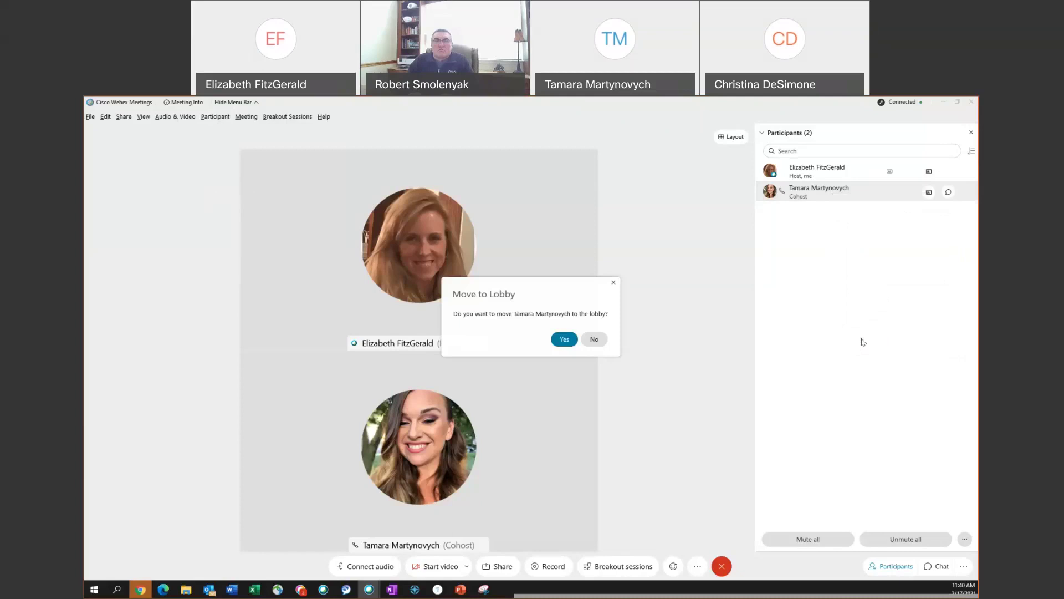
{"action": "left_click", "coordinate": [573, 340]}
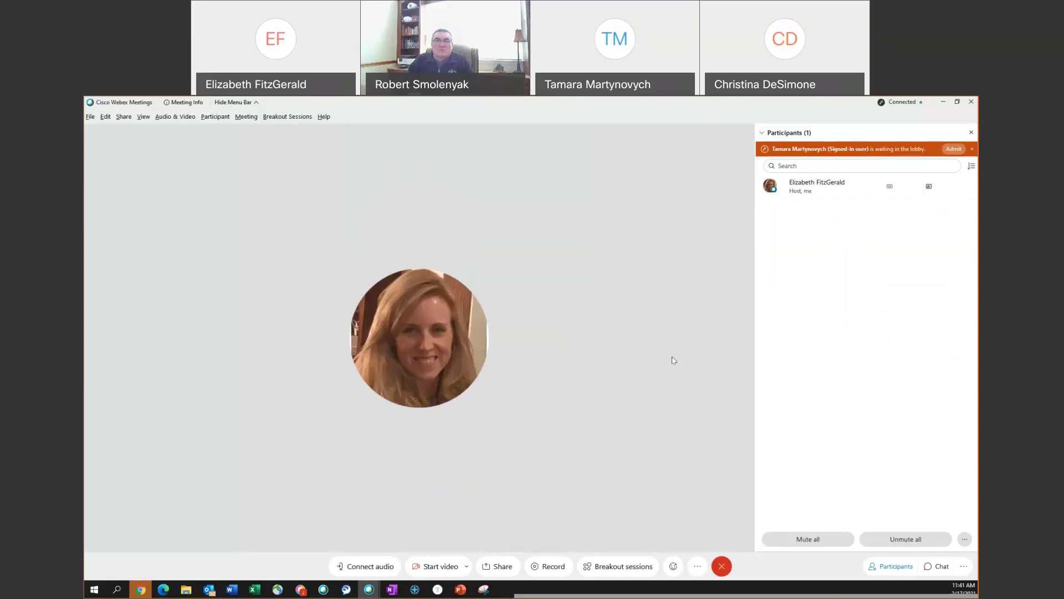
{"action": "left_click", "coordinate": [954, 149]}
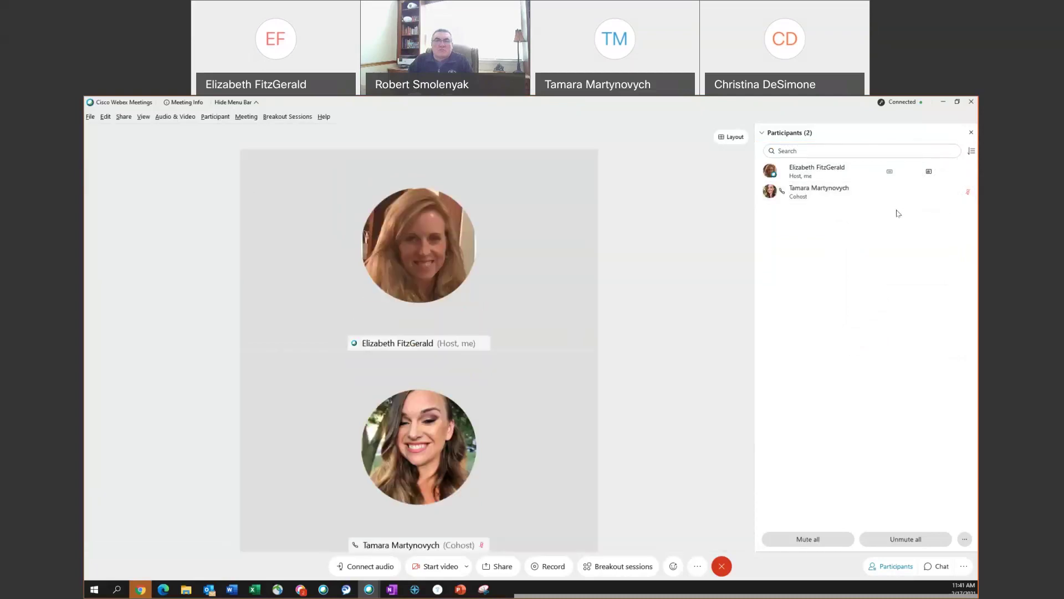
{"action": "right_click", "coordinate": [826, 200]}
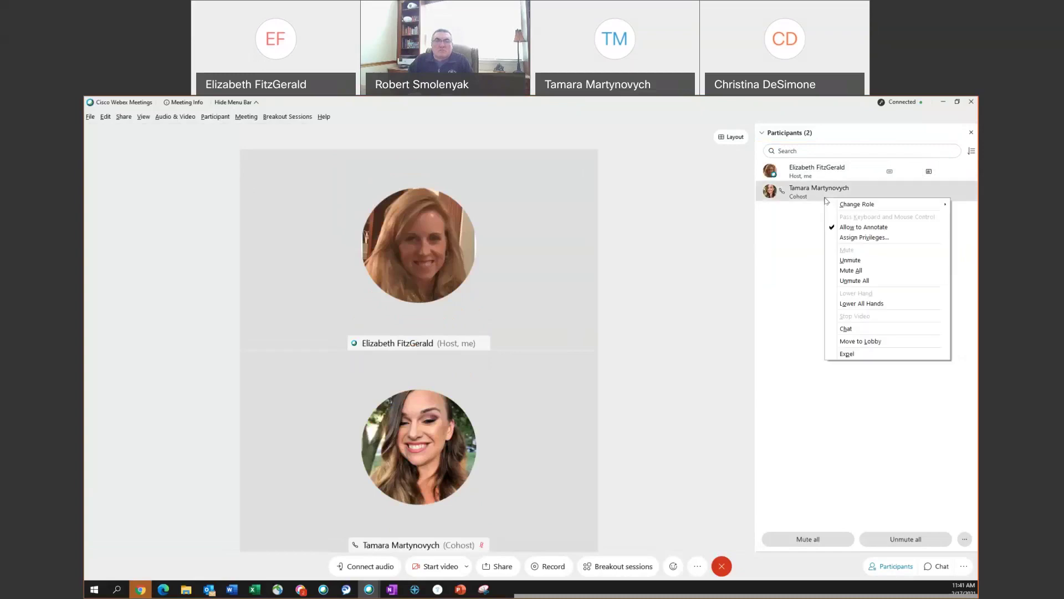
- Expel the cohost and her remaining entry, confirming Yes each time
{"action": "left_click", "coordinate": [853, 355]}
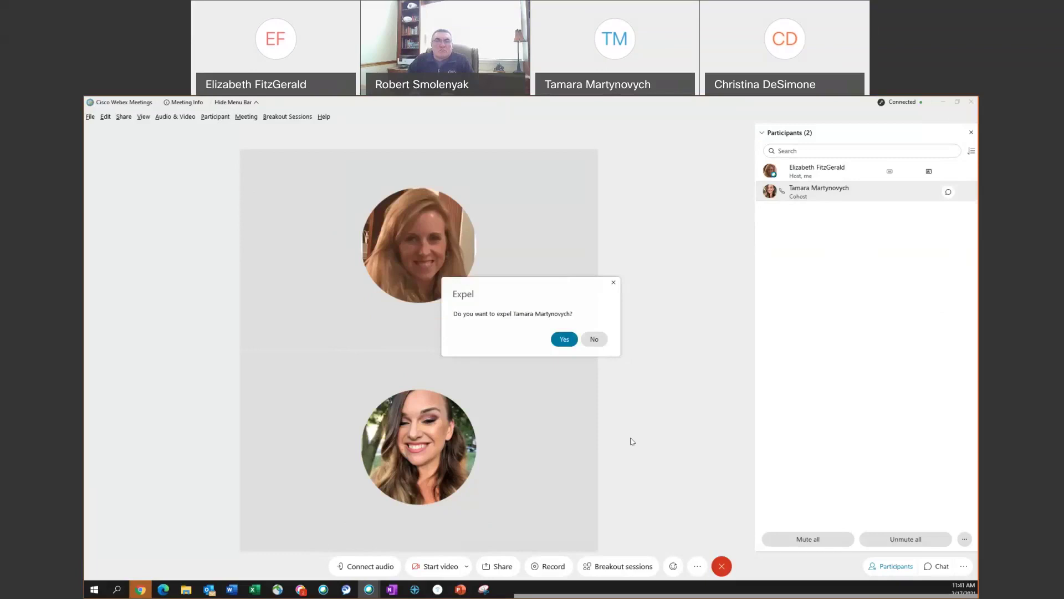
{"action": "left_click", "coordinate": [573, 344]}
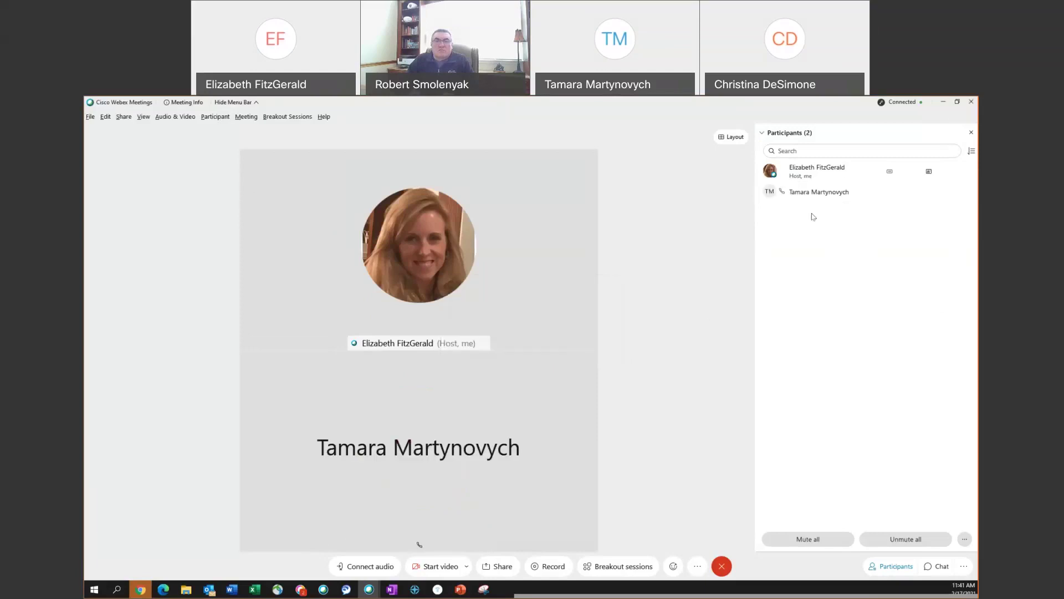
{"action": "right_click", "coordinate": [863, 195]}
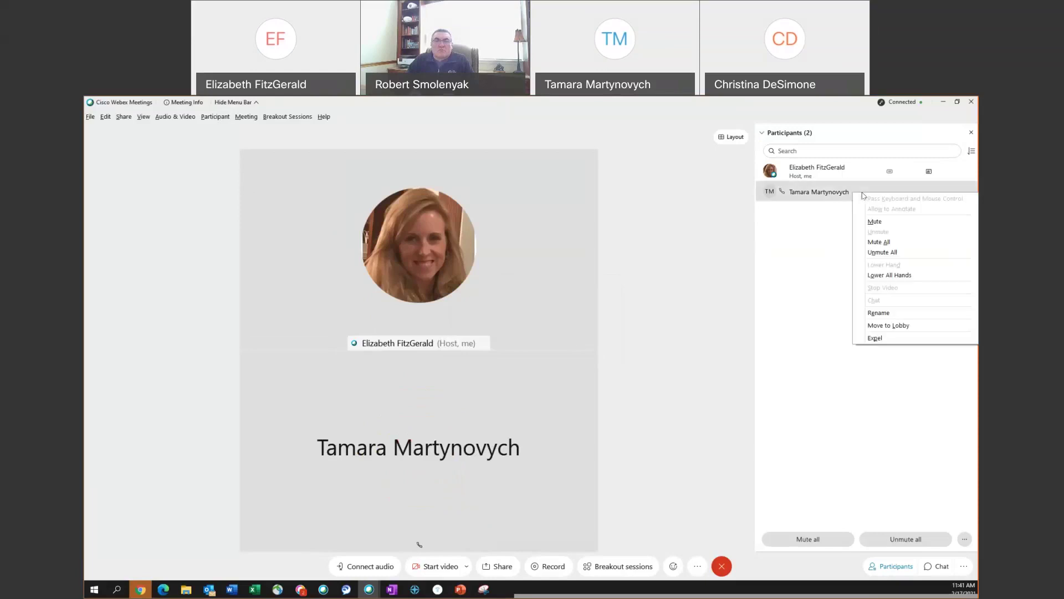
{"action": "left_click", "coordinate": [870, 340]}
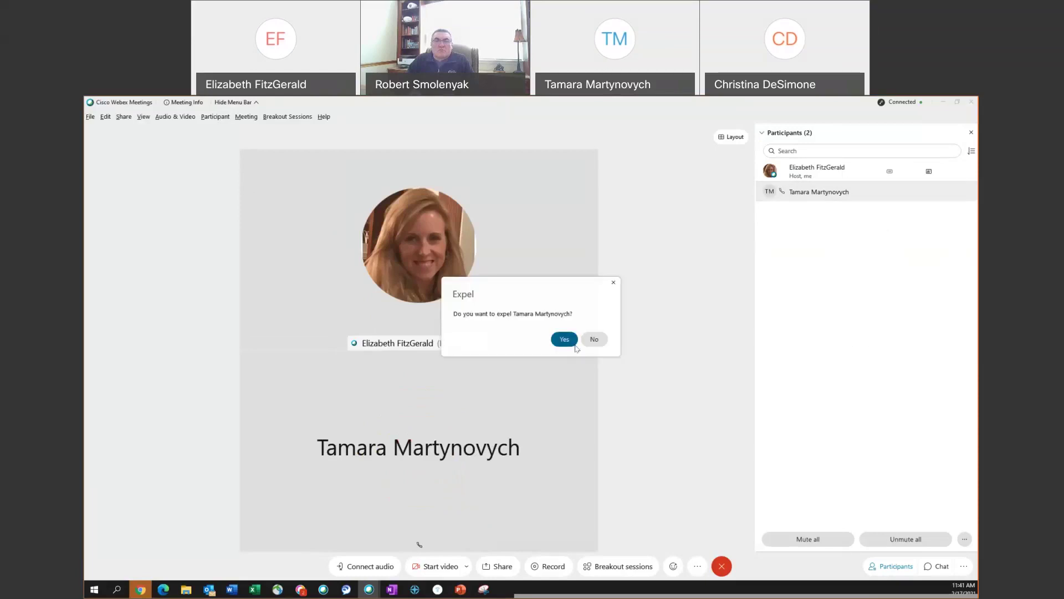
{"action": "left_click", "coordinate": [565, 340]}
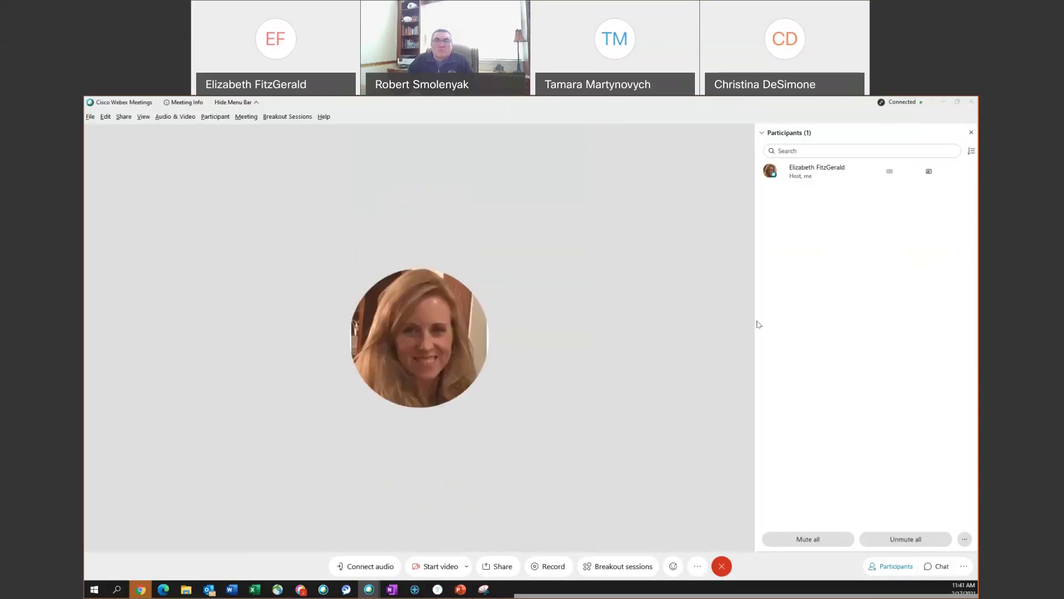